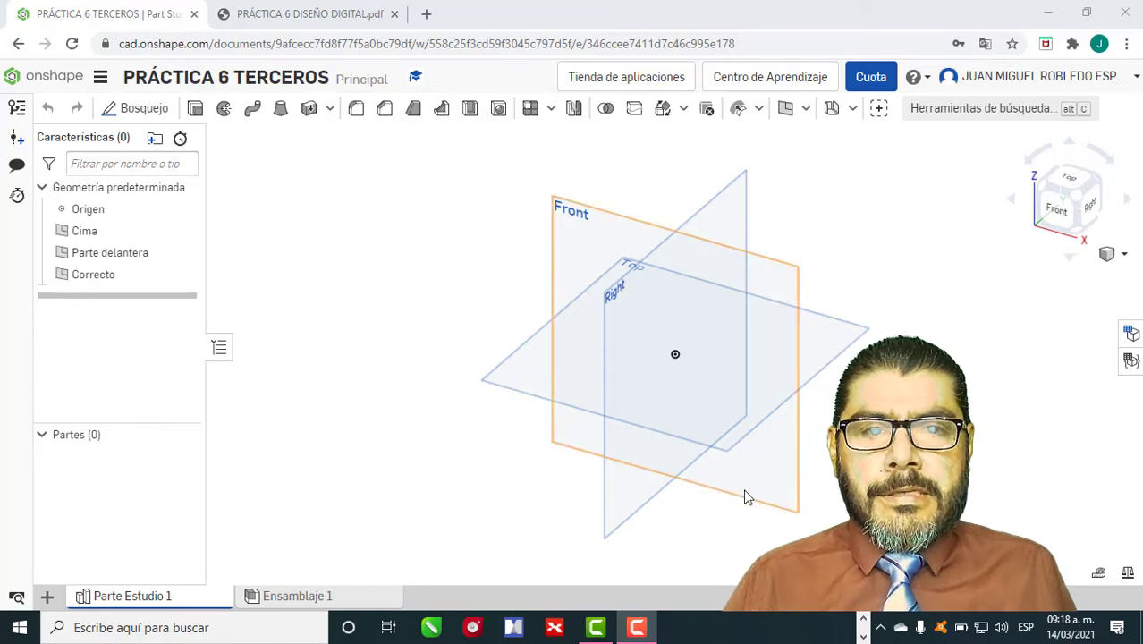
Switch to the PRÁCTICA 6 DISEÑO DIGITAL.pdf drawing and examine the part's views, dimensions and radii.
left_click(305, 16)
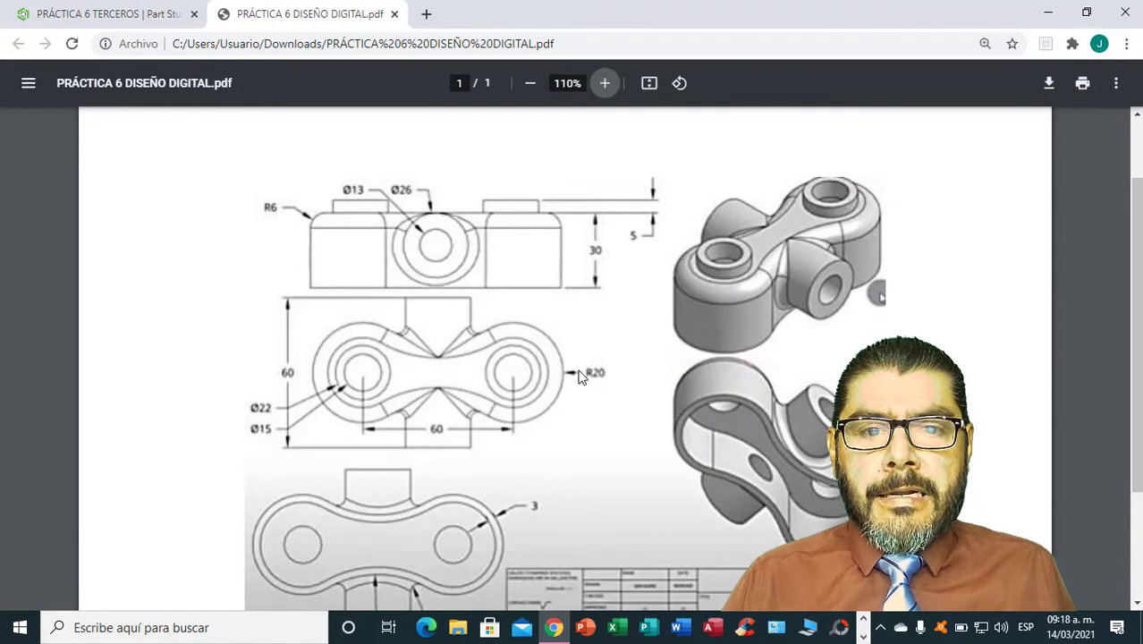
scroll(579, 376, "down", 2)
scroll(579, 376, "up", 2)
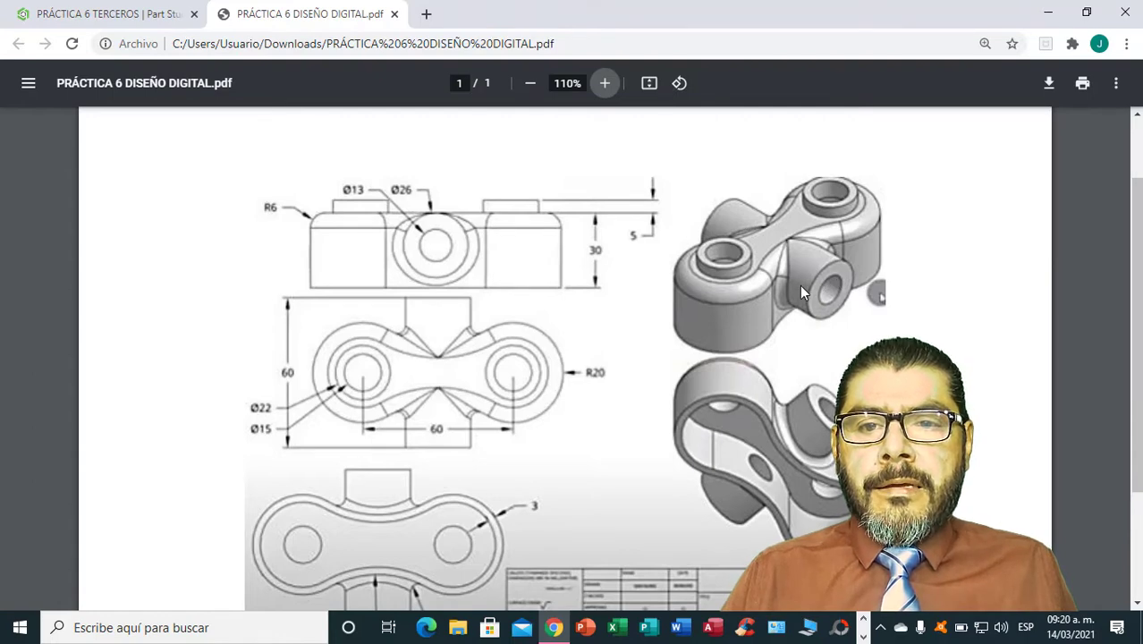
scroll(779, 358, "down", 1)
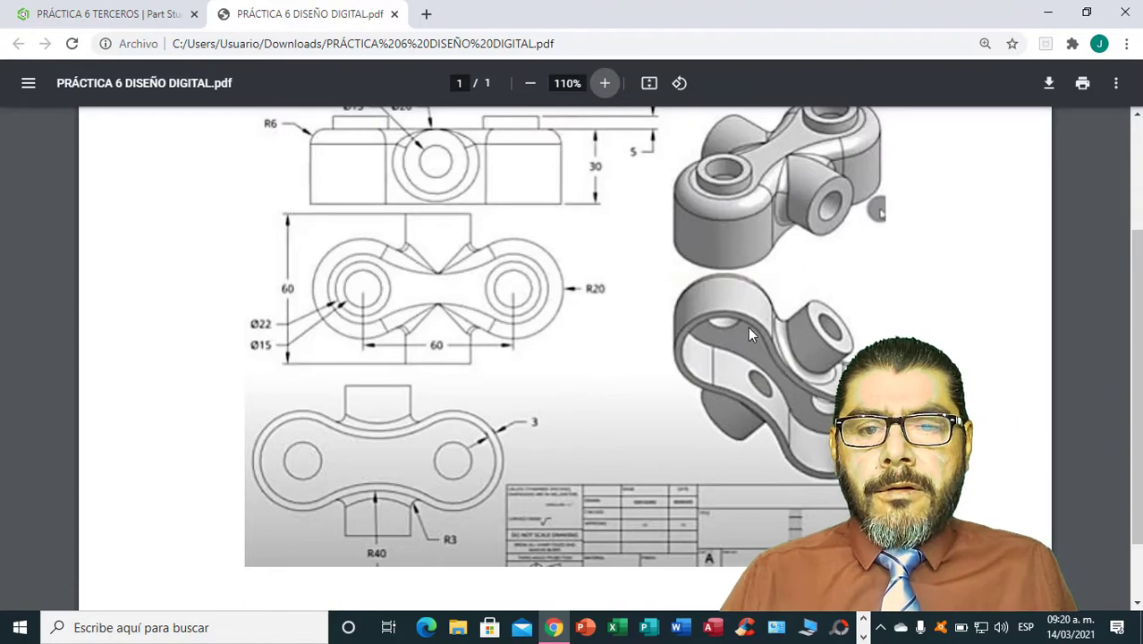
left_click(864, 620)
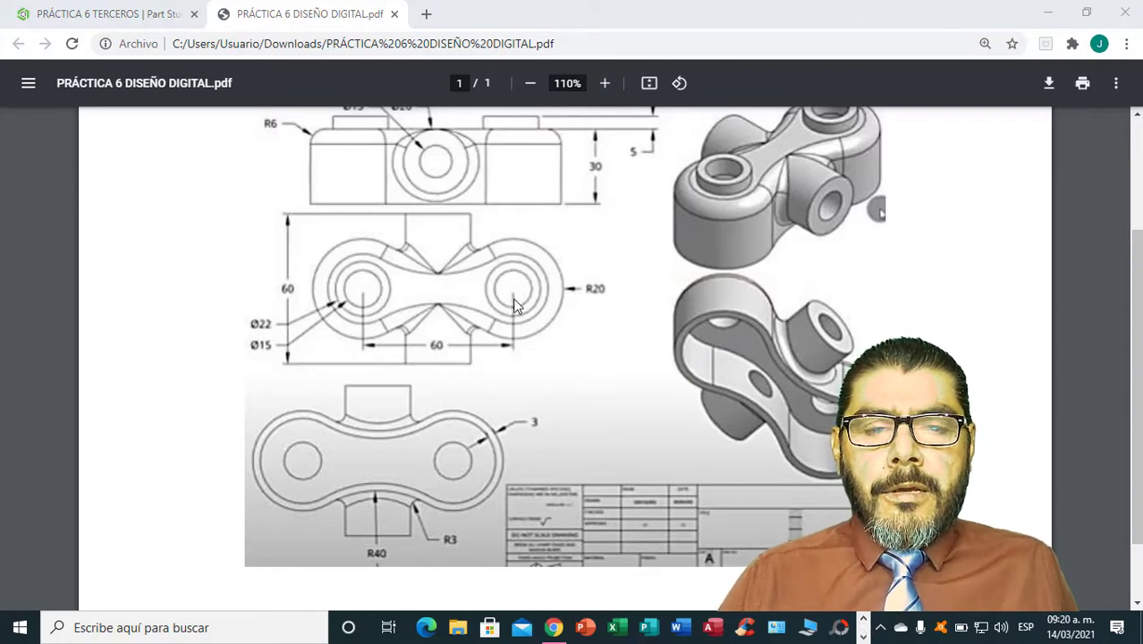
scroll(515, 306, "up", 1)
scroll(515, 307, "down", 1)
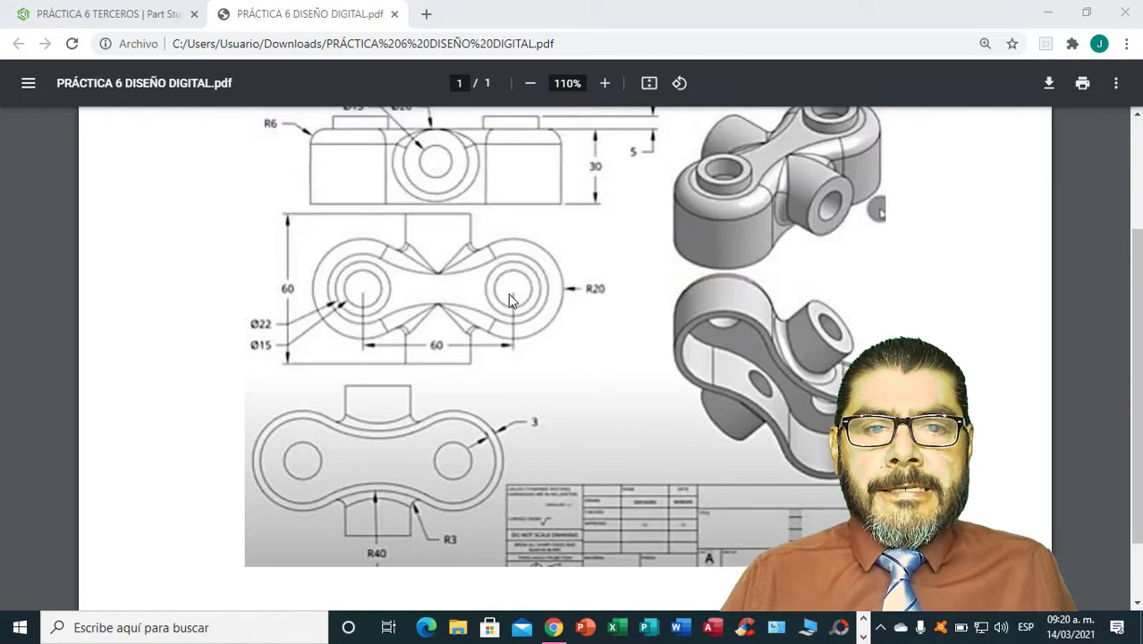
scroll(508, 298, "up", 1)
scroll(508, 298, "down", 1)
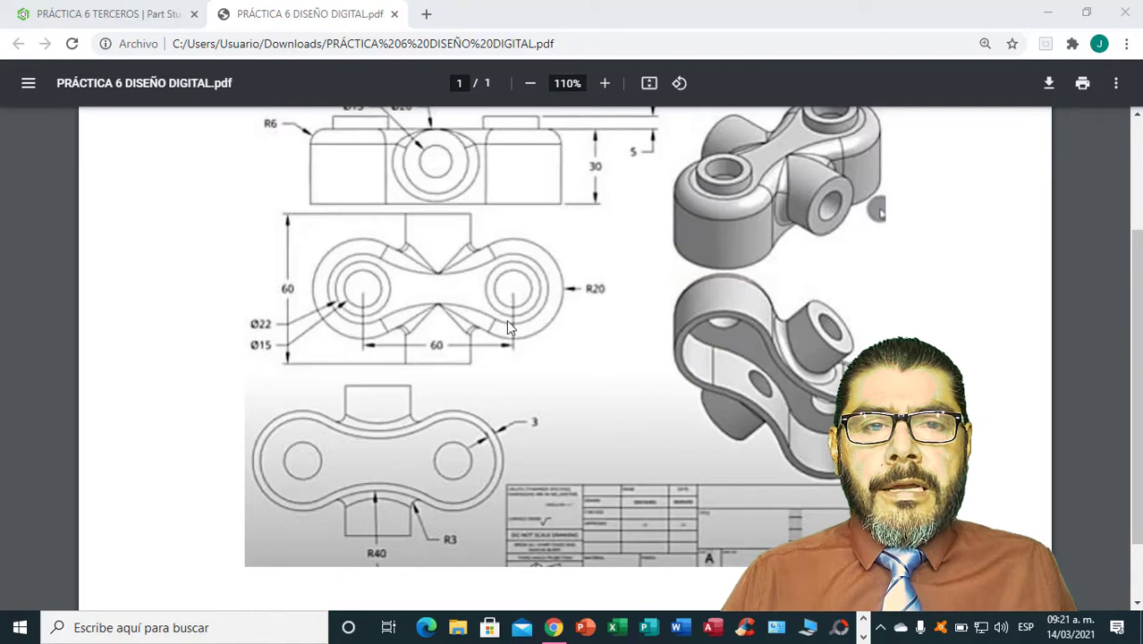
Return to the Onshape part studio and set the workspace's default length unit to millimetres.
left_click(160, 18)
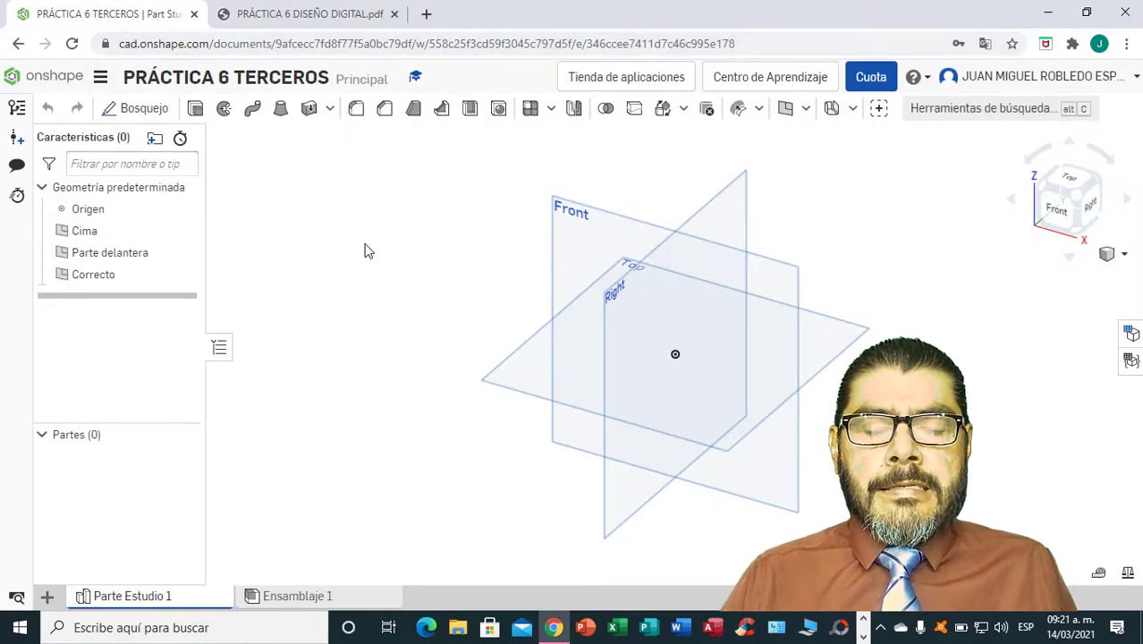
left_click(100, 82)
left_click(204, 191)
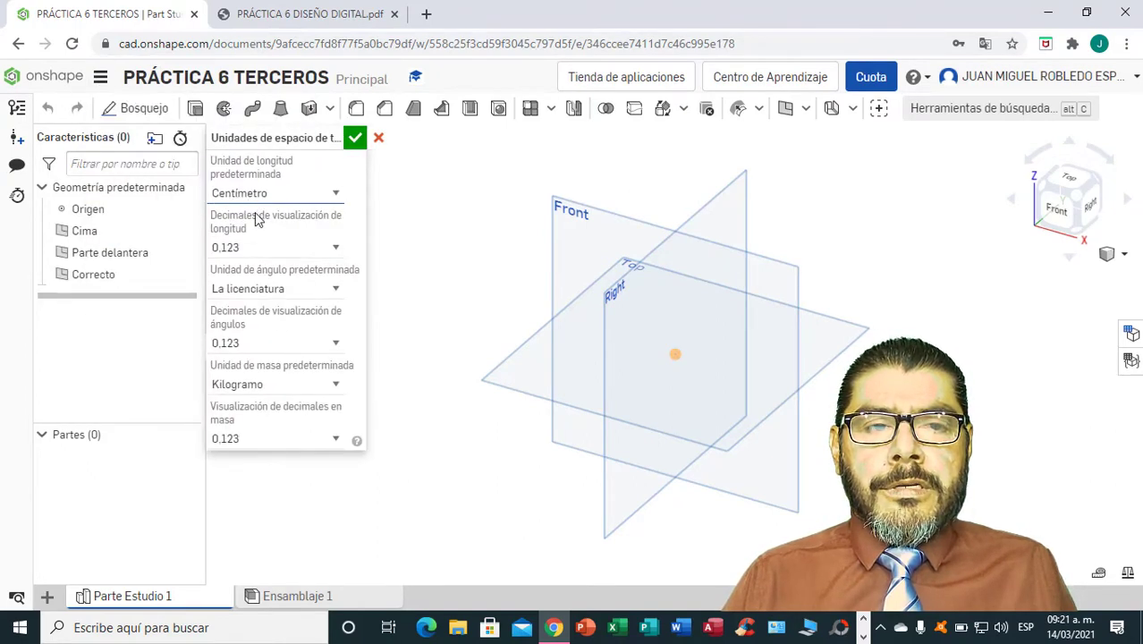
left_click(335, 194)
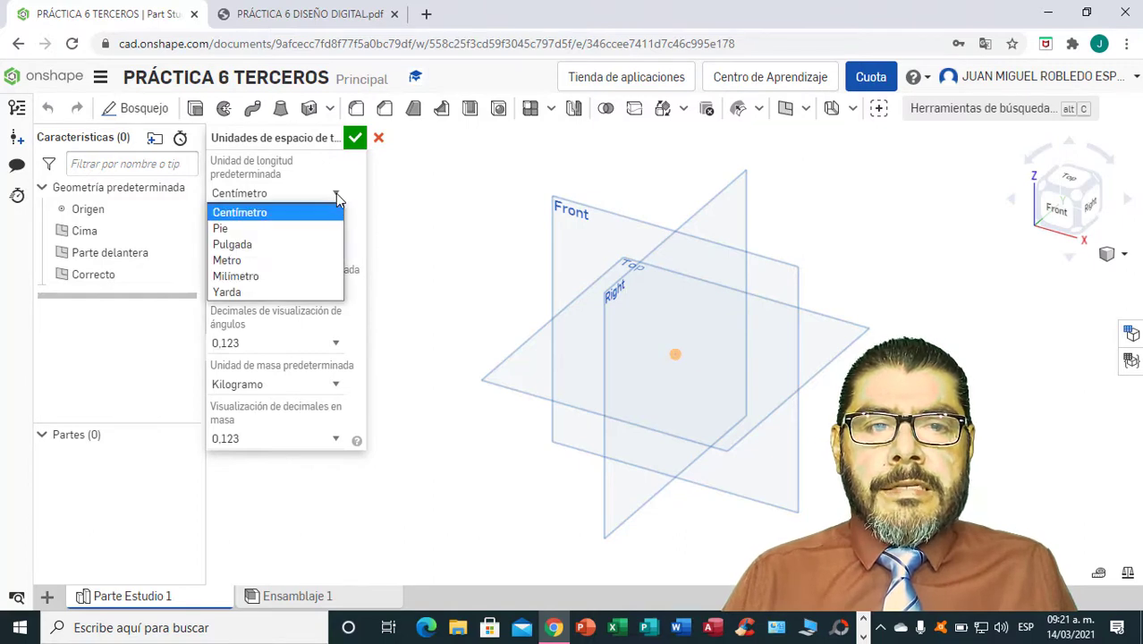
left_click(252, 276)
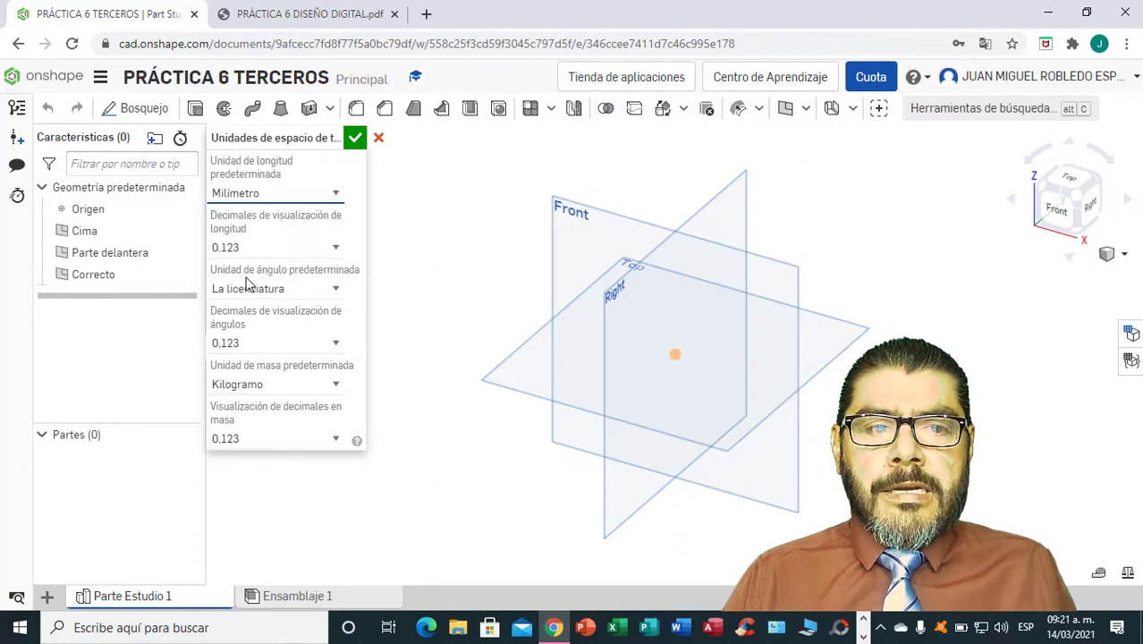
left_click(355, 139)
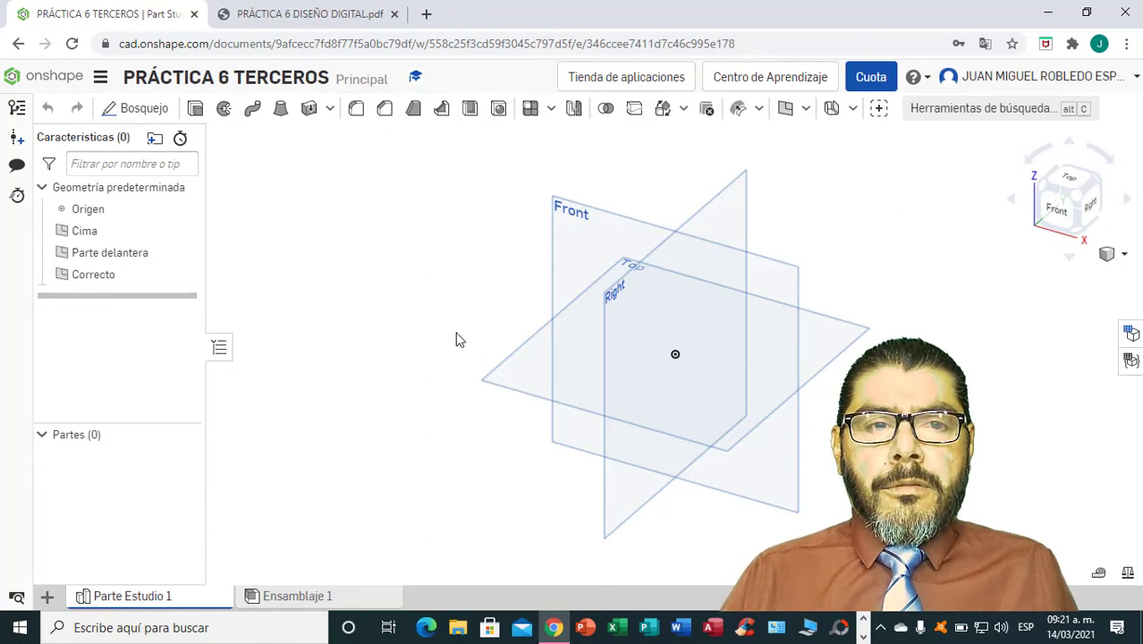
Start a sketch on the Top plane and draw a center-point circle about 54 mm in diameter on the horizontal axis, right of the origin.
left_click(514, 377)
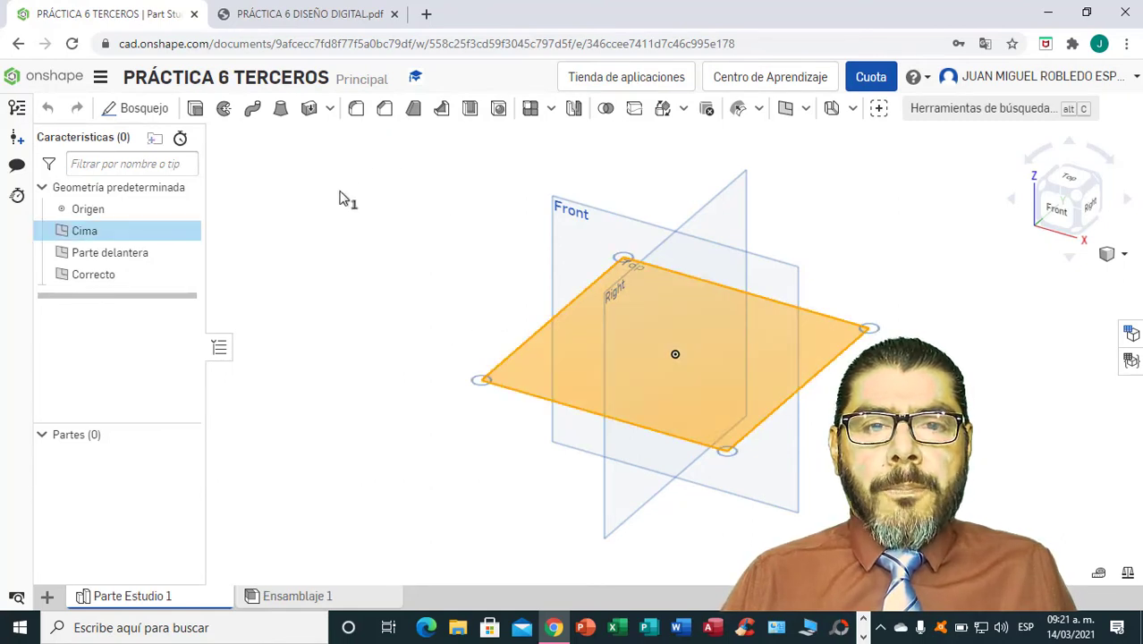
left_click(154, 109)
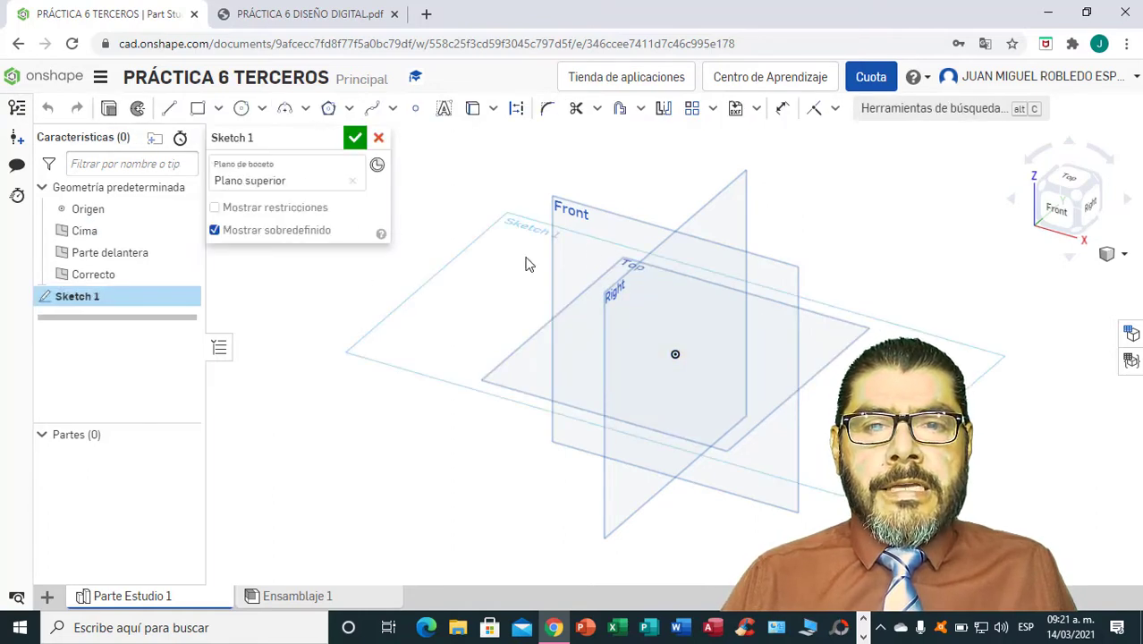
left_click(1074, 180)
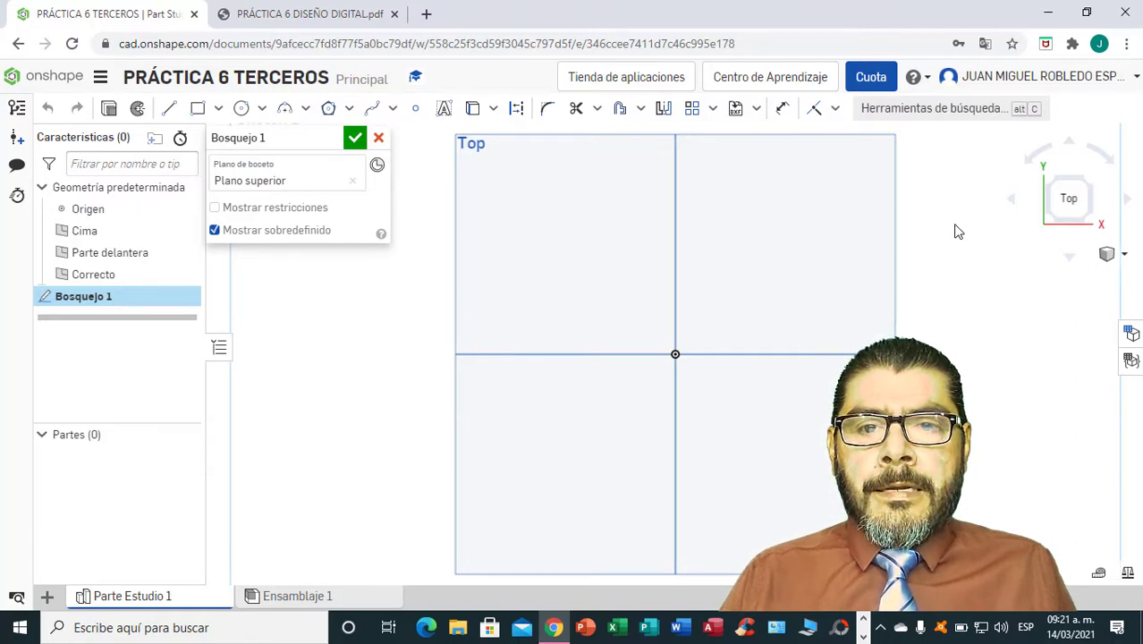
left_click(263, 116)
left_click(270, 138)
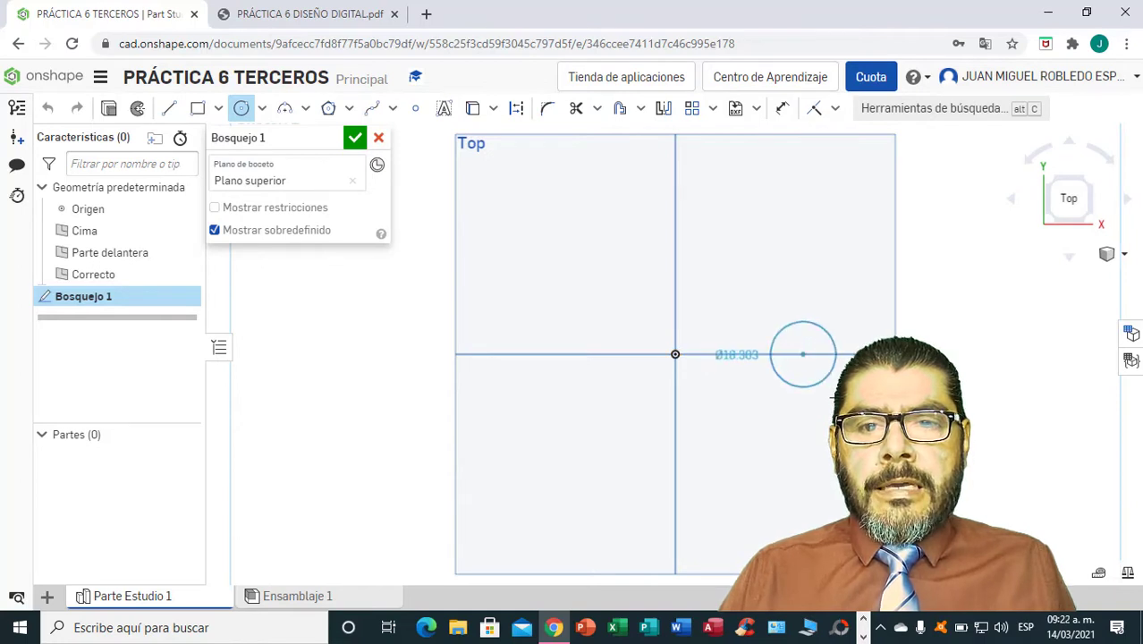
left_click(880, 367)
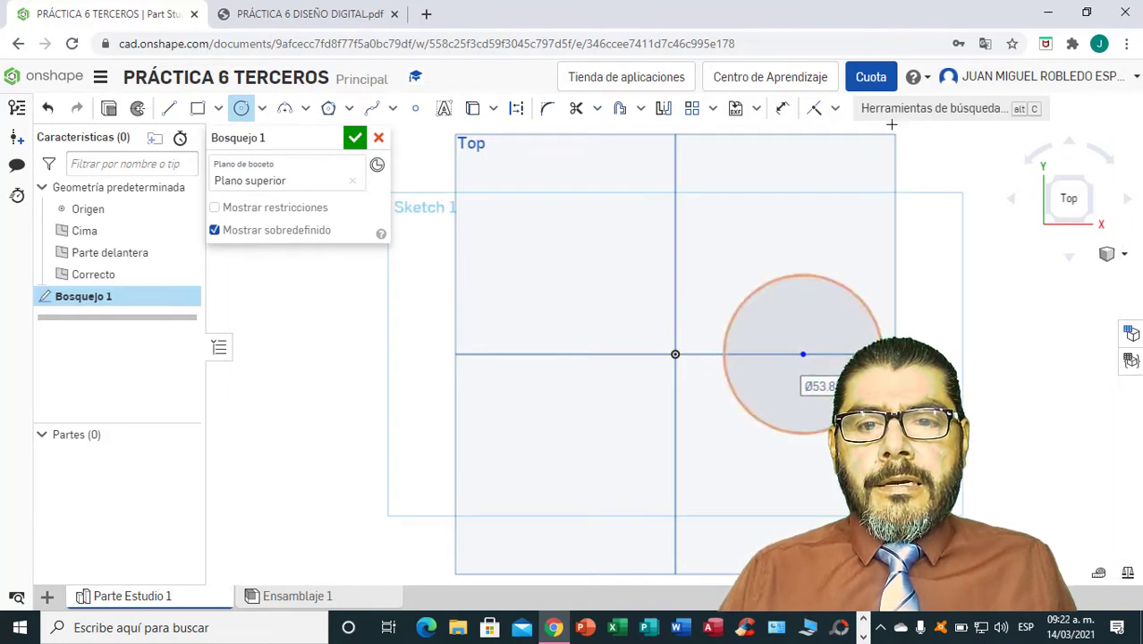
Dimension the circle right of the origin with a diameter of 40 mm.
left_click(784, 108)
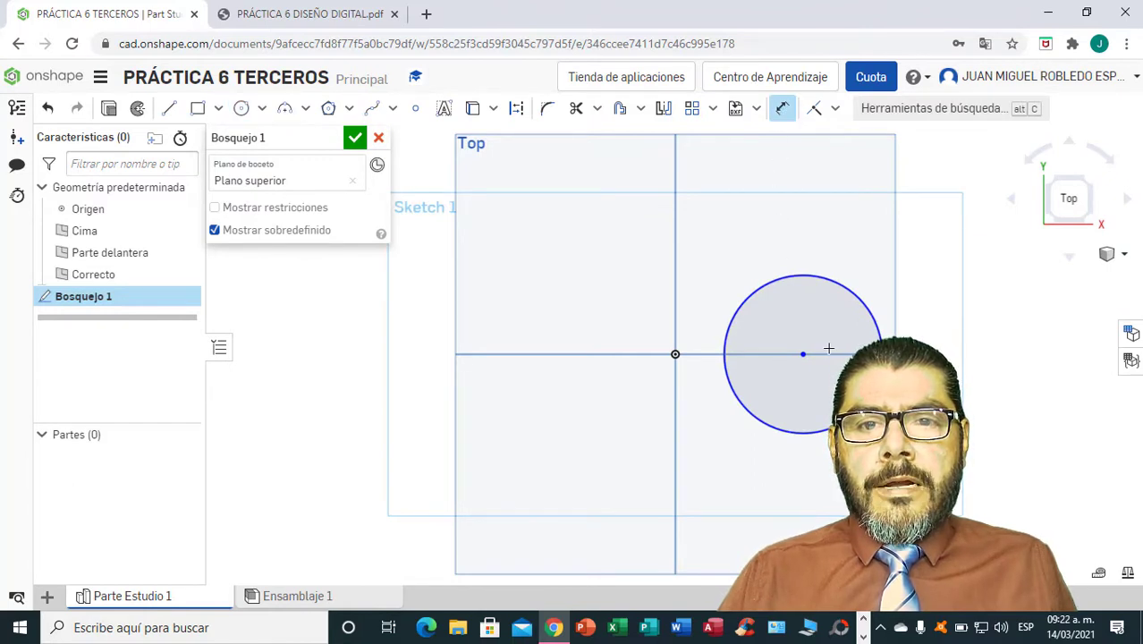
left_click(861, 303)
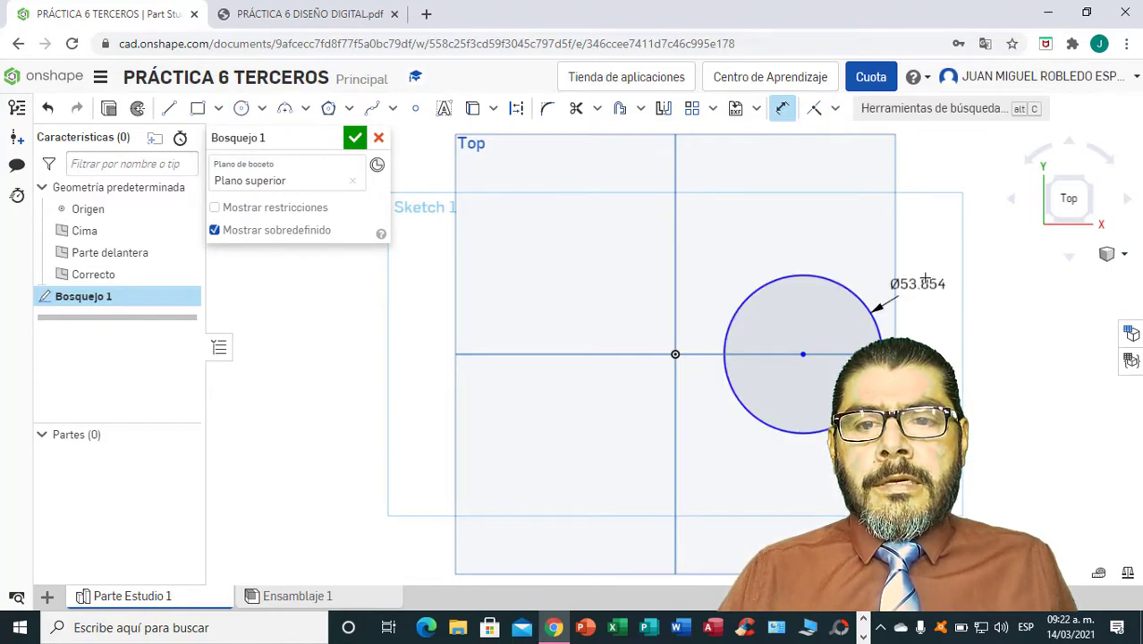
left_click(933, 261)
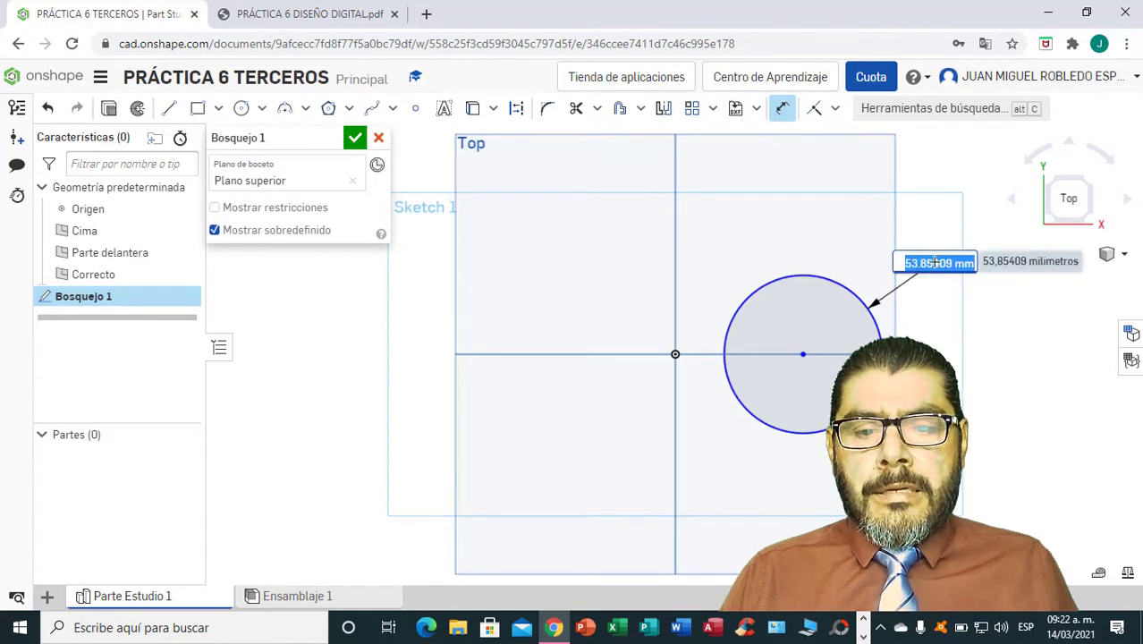
type("40")
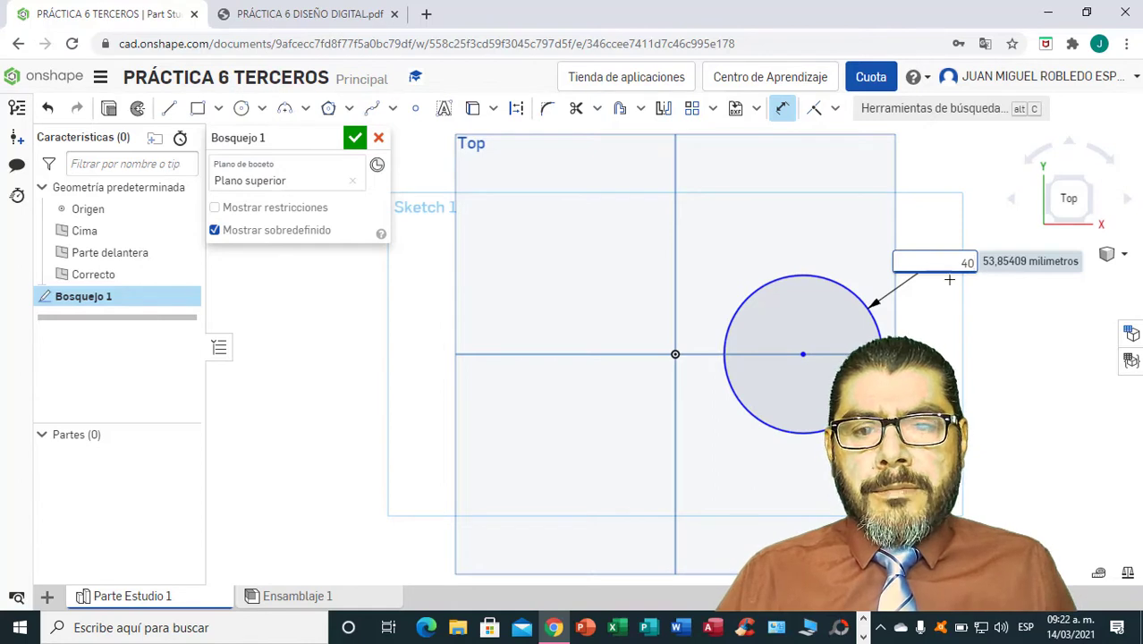
key("Return")
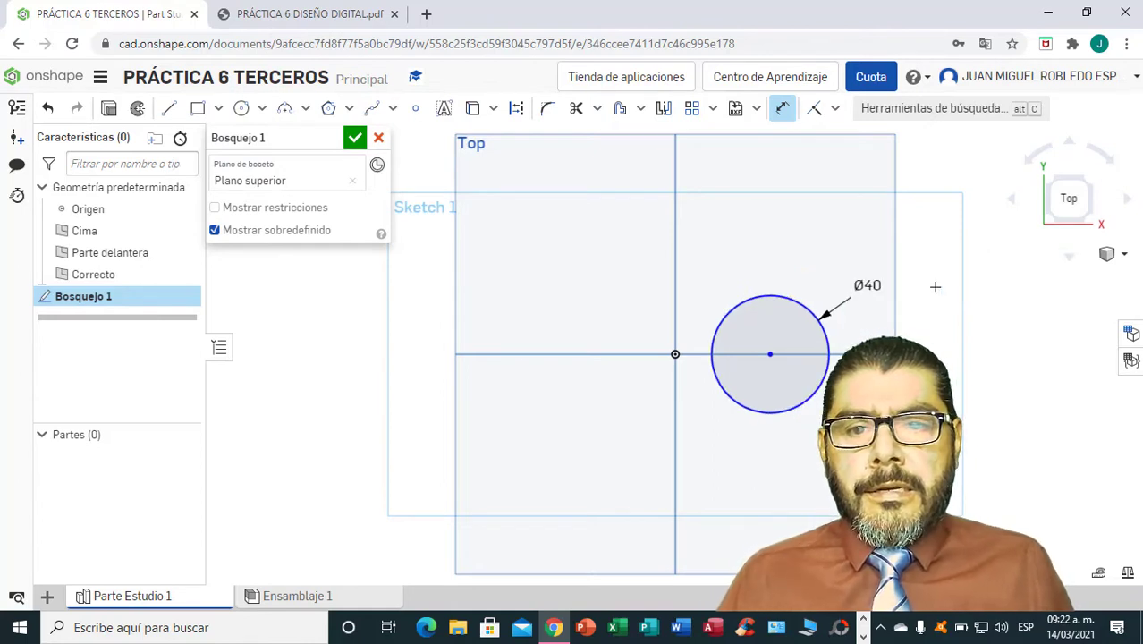
Draw a second center-point circle about 46 mm in diameter, centred level with the origin on its left side.
left_click(261, 110)
left_click(266, 141)
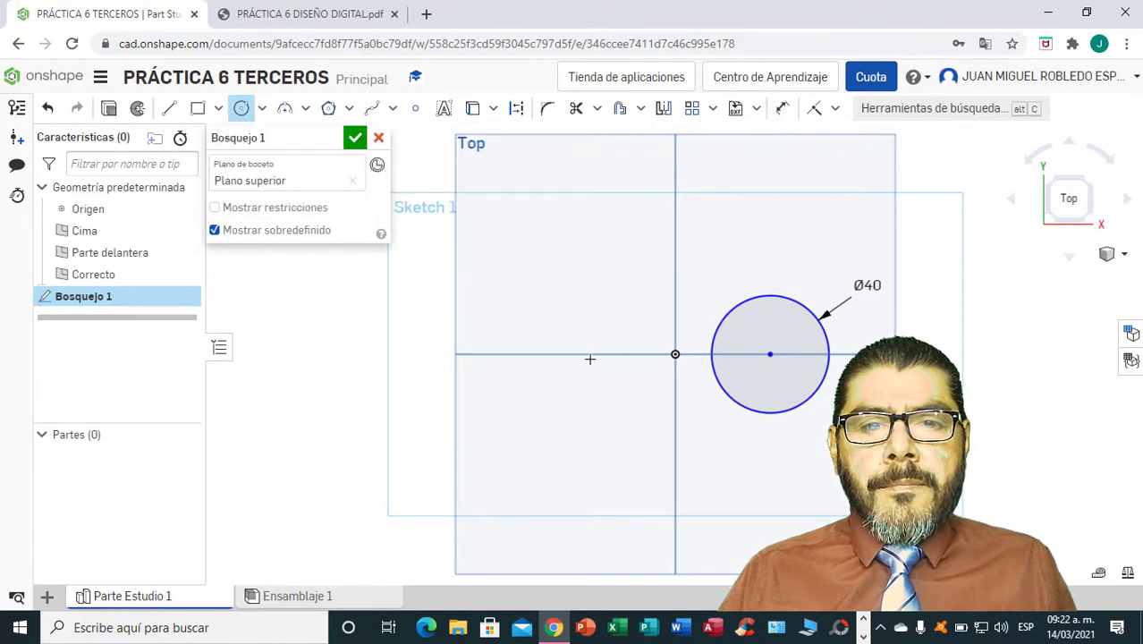
left_click(536, 354)
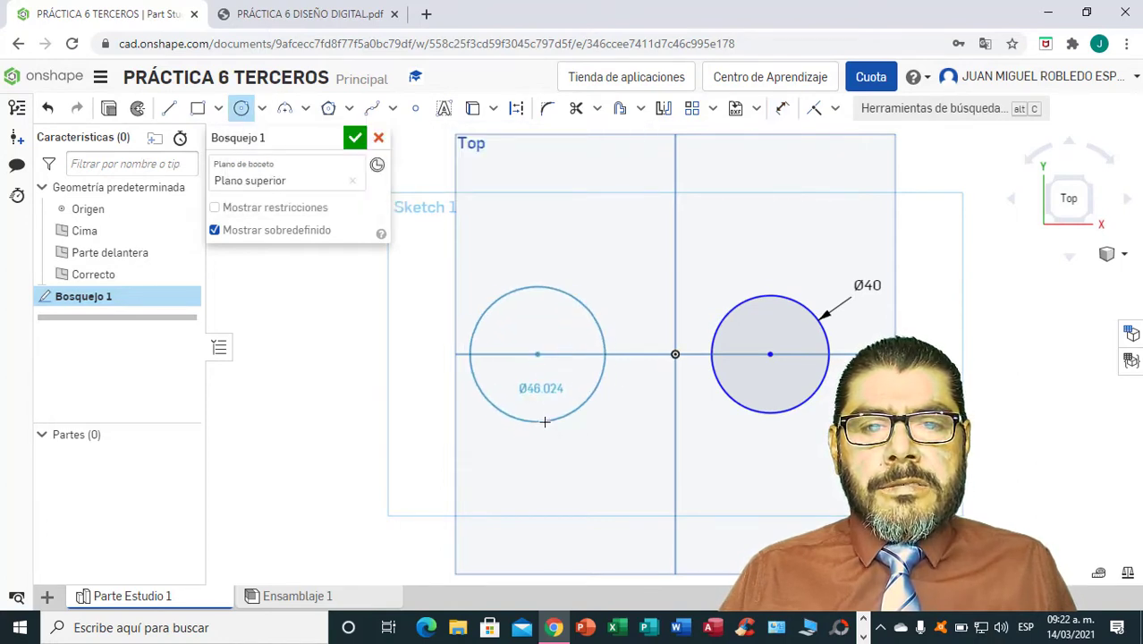
left_click(549, 416)
Dimension the circle left of the origin with a diameter of 40 mm.
left_click(782, 108)
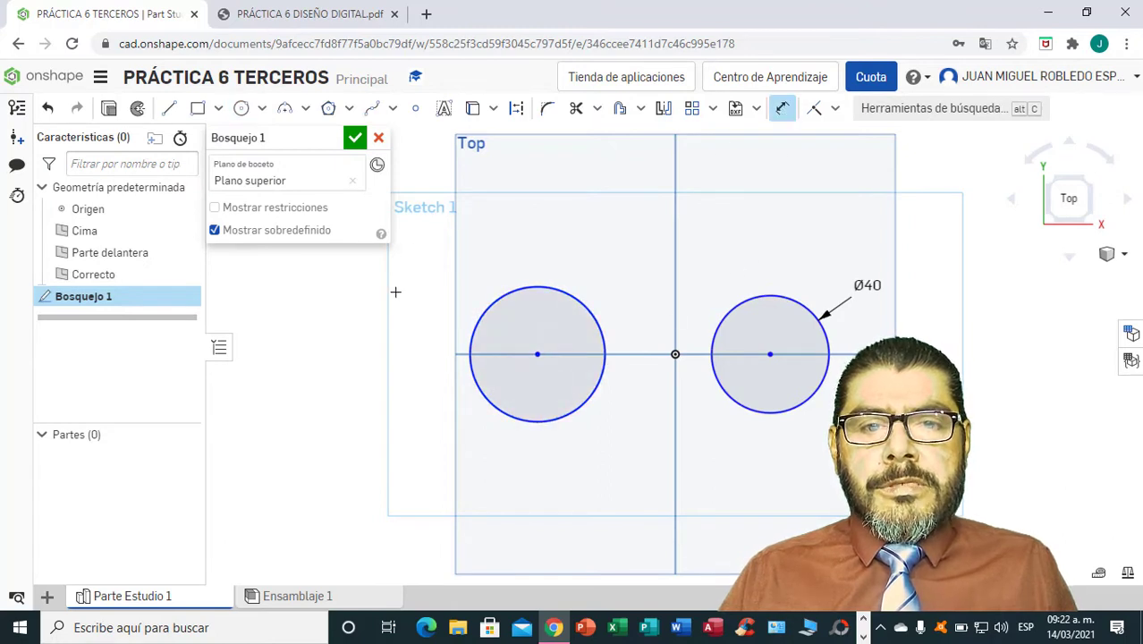
left_click(491, 300)
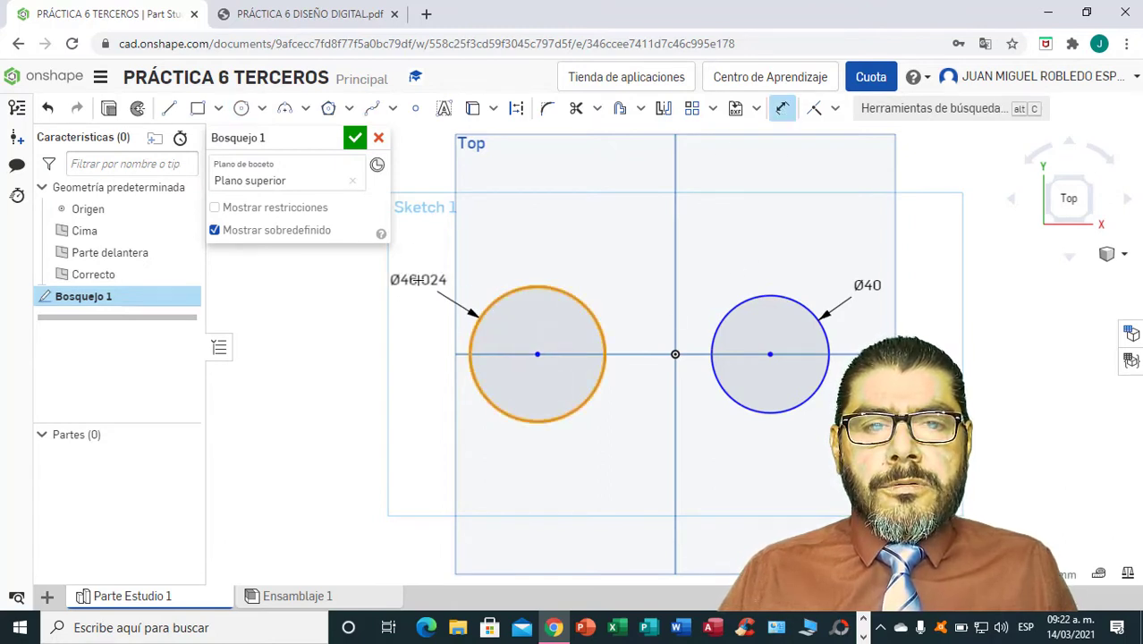
left_click(418, 281)
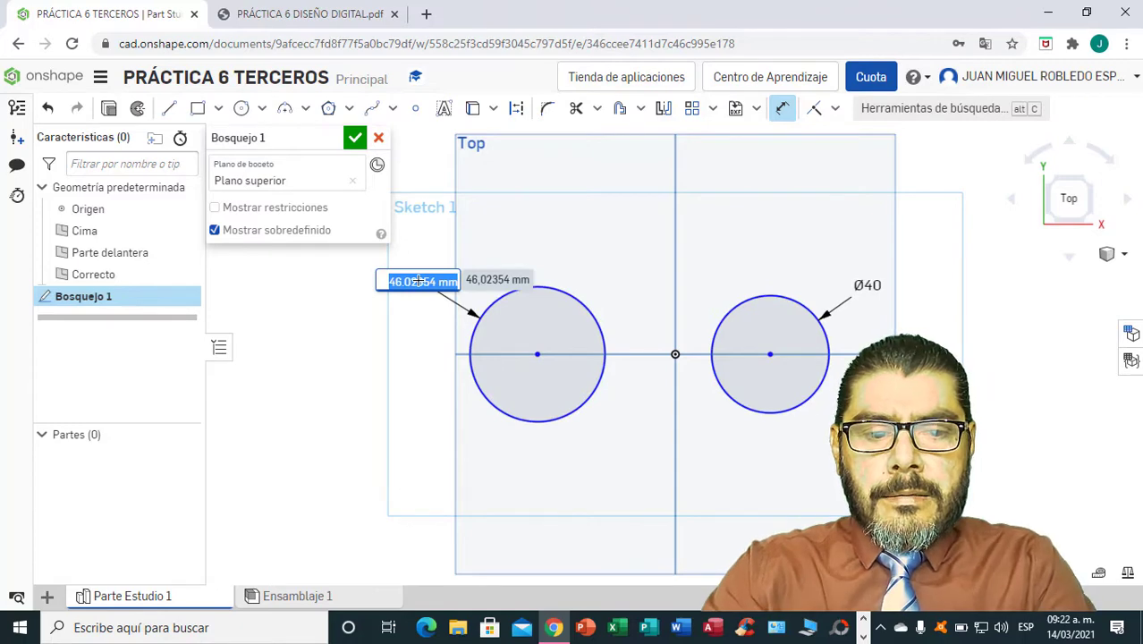
type("40")
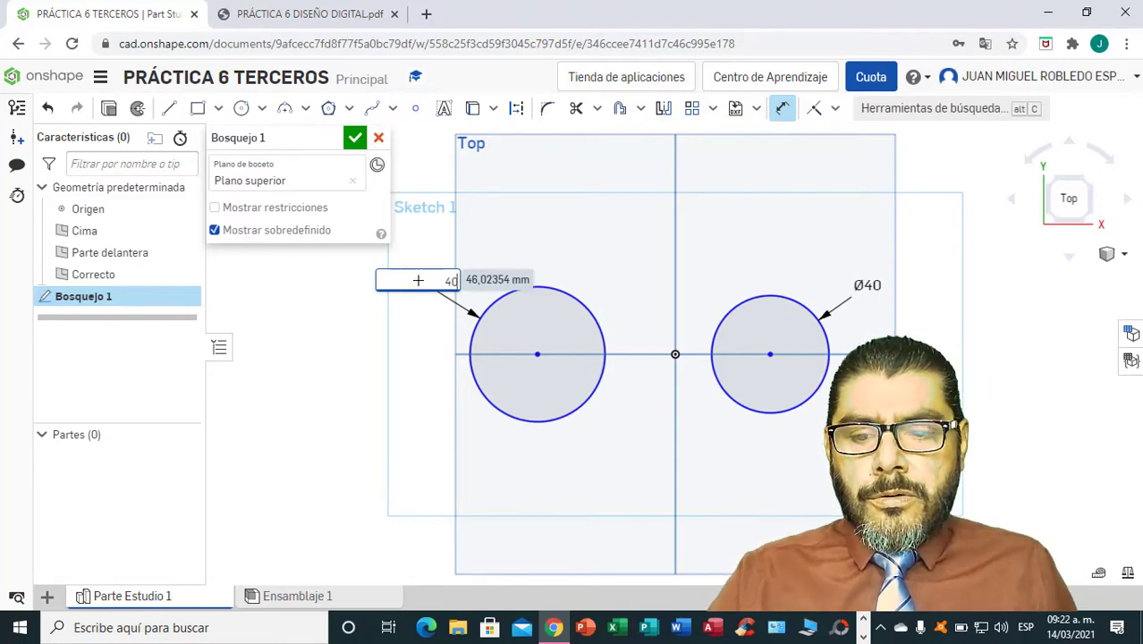
key("Return")
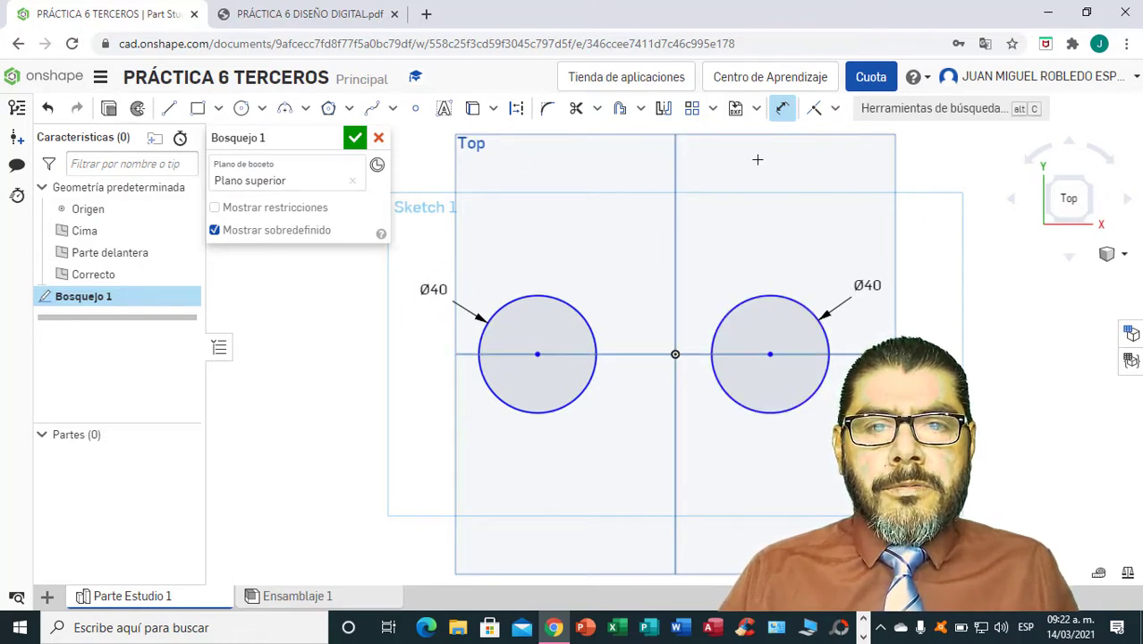
Draw a construction line between the two circle centers and set its length to 60 mm.
left_click(781, 109)
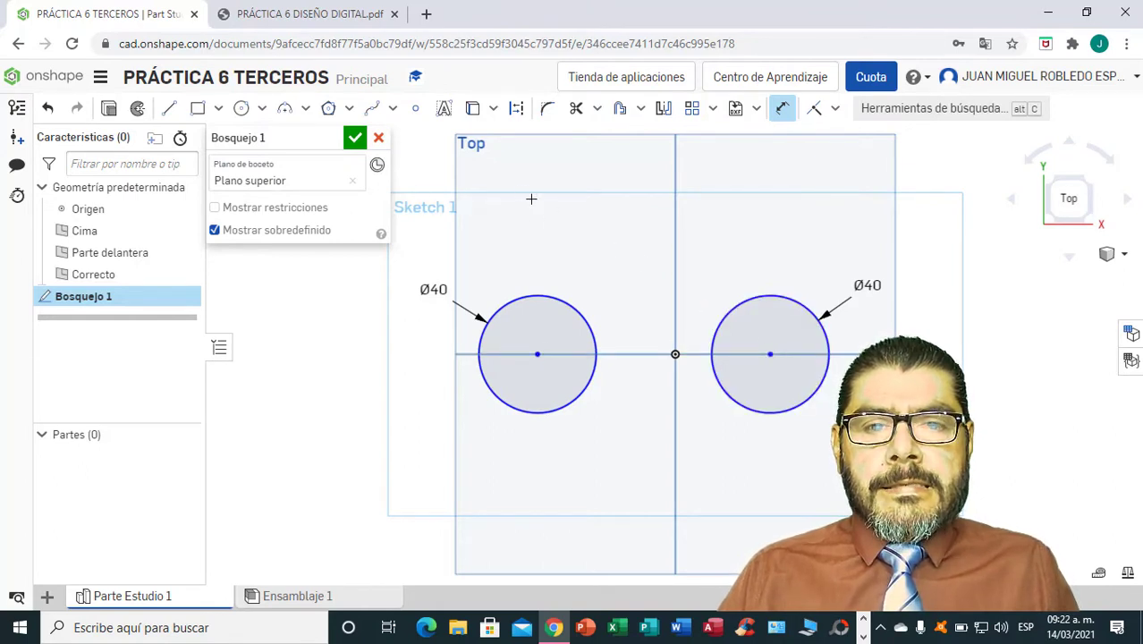
left_click(168, 111)
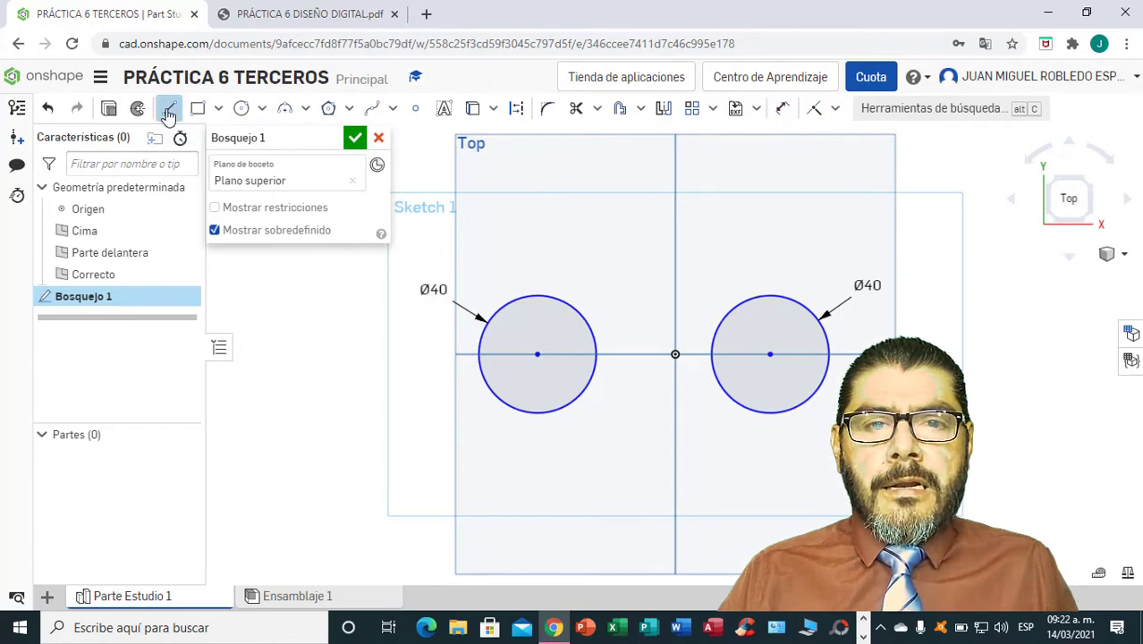
left_click(517, 109)
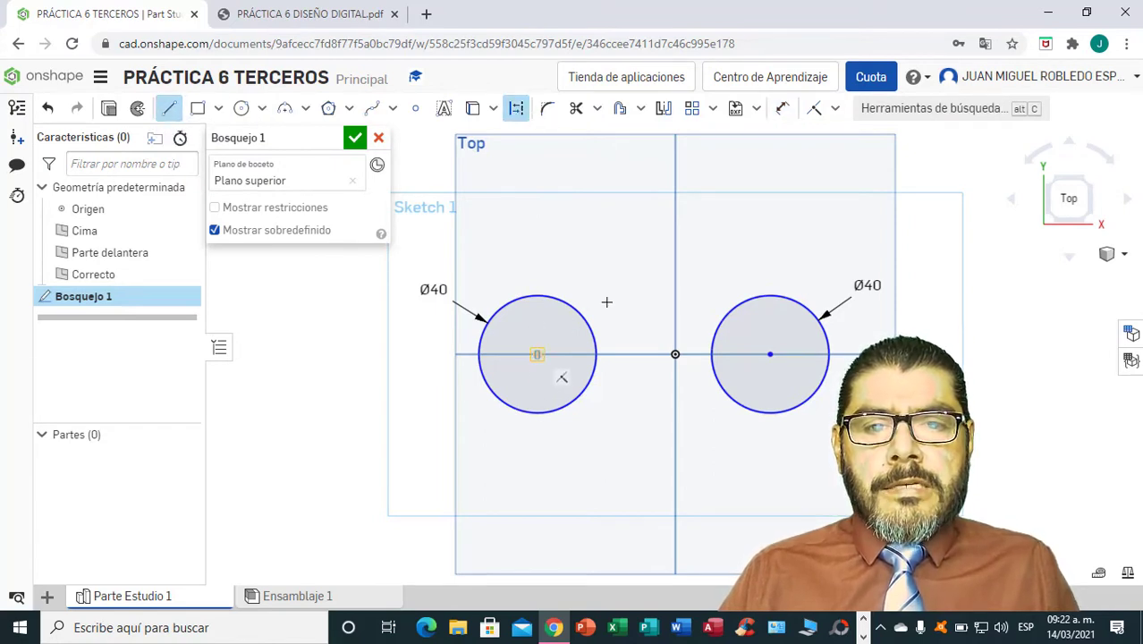
left_click(536, 355)
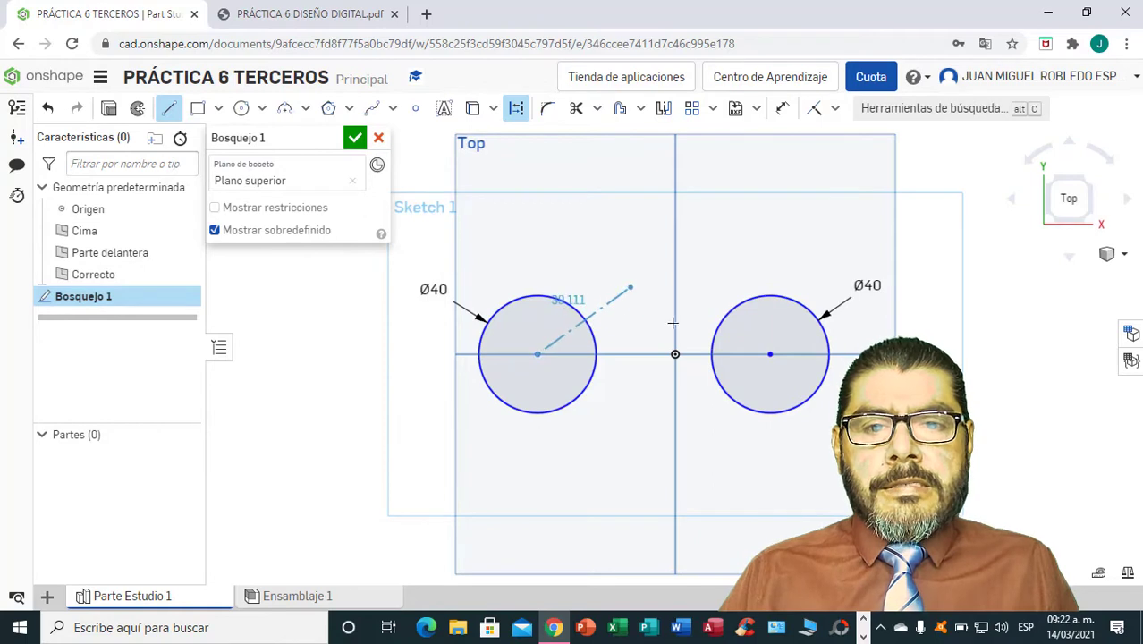
left_click(770, 354)
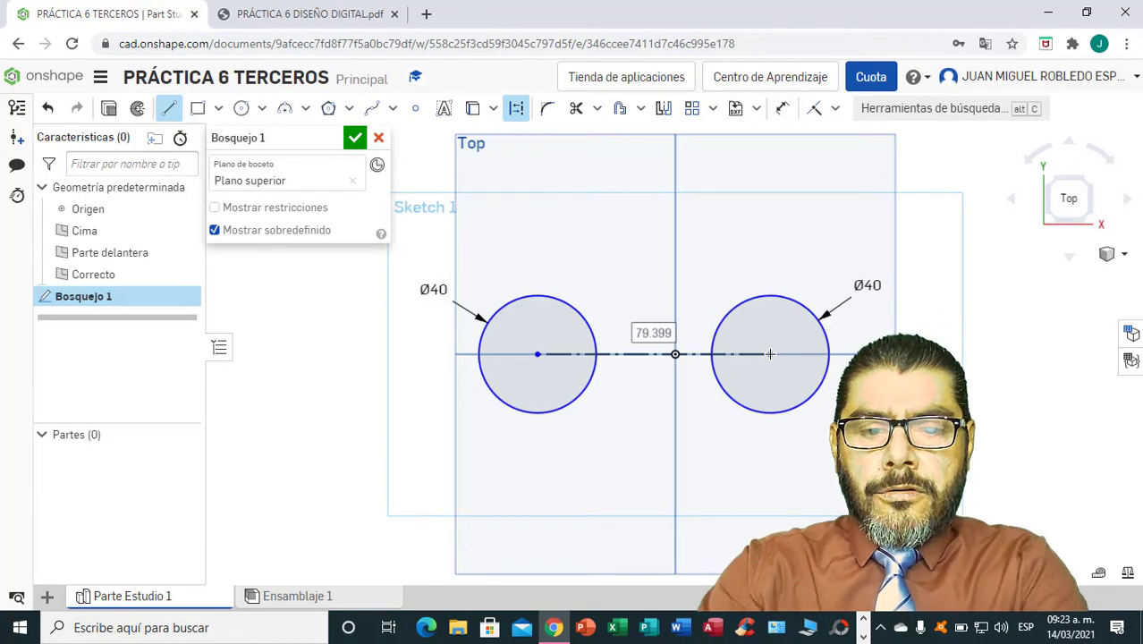
type("60")
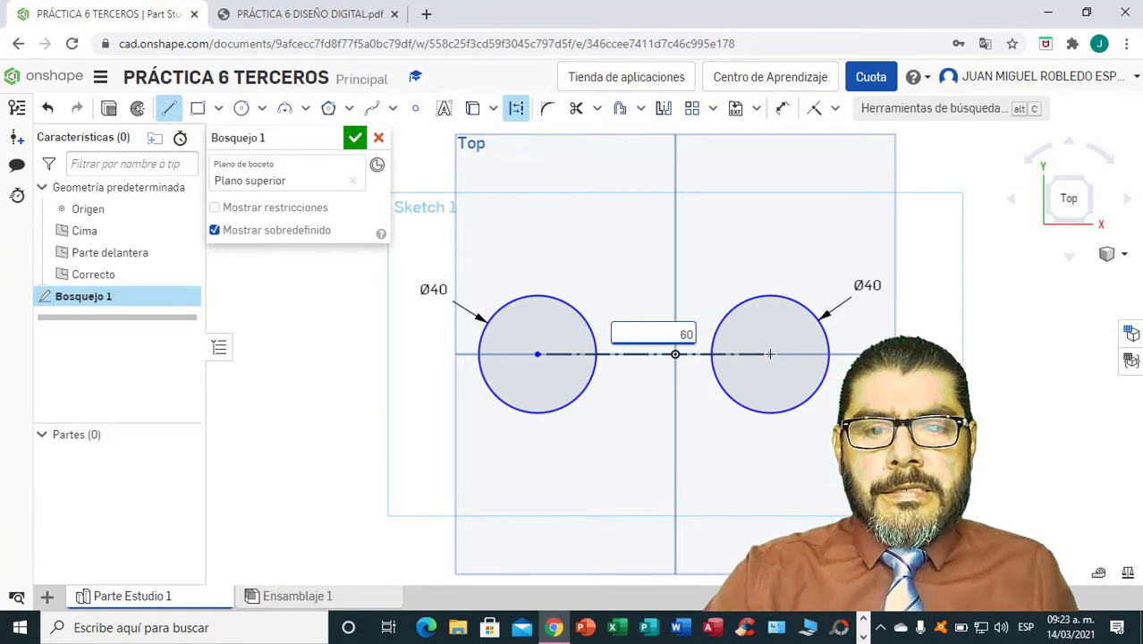
key("Return")
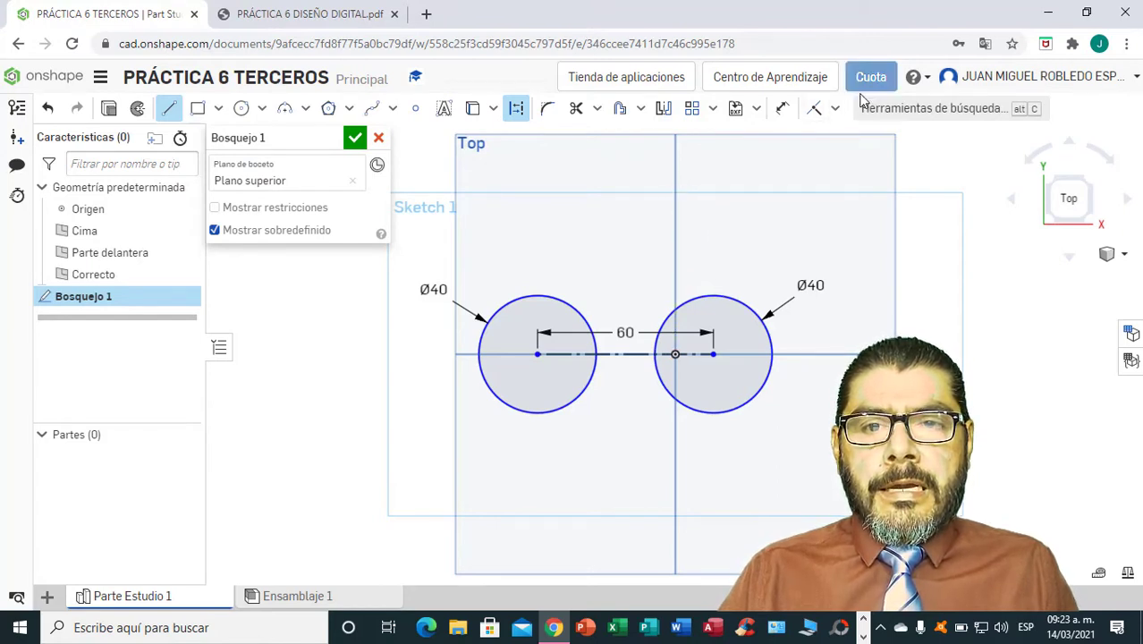
Apply a midpoint constraint between the construction line joining the circle centers and the origin.
left_click(834, 108)
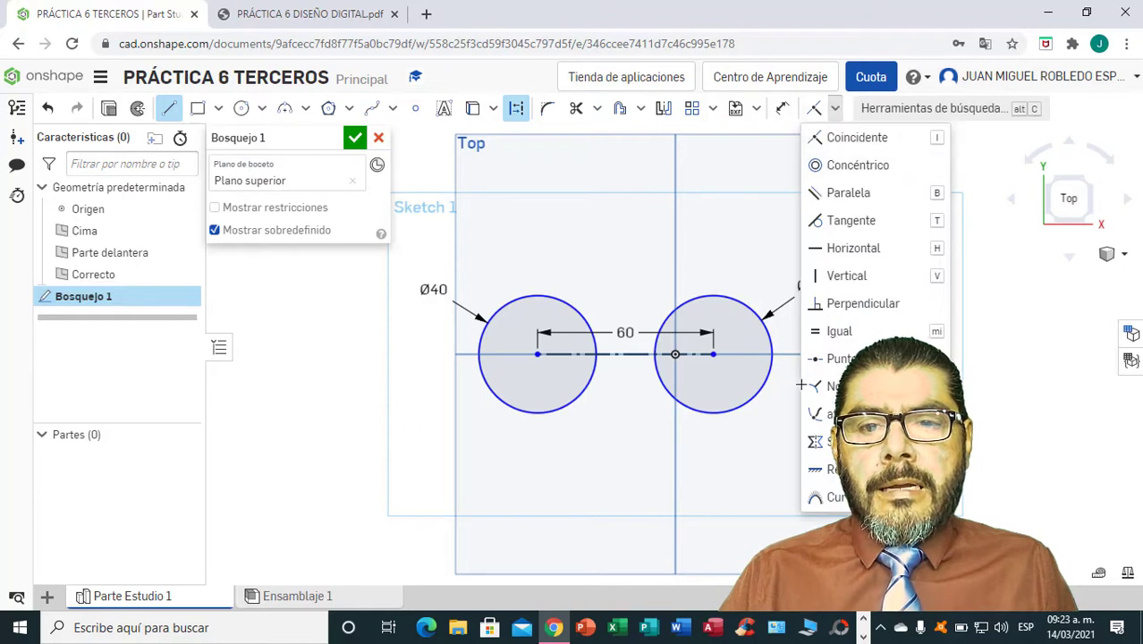
left_click(833, 360)
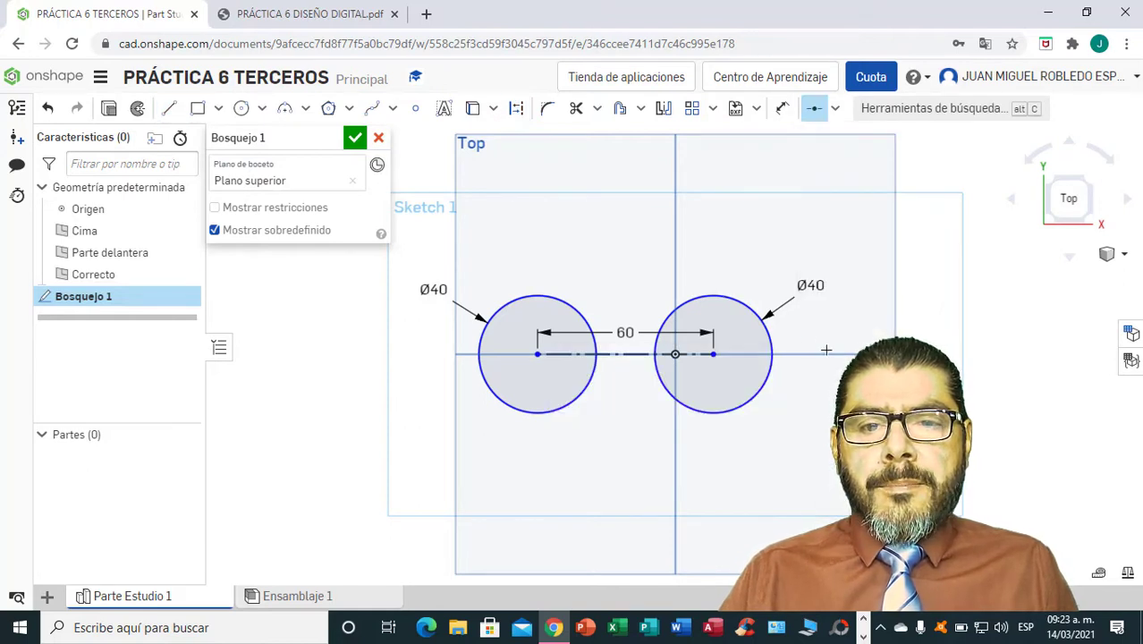
left_click(610, 355)
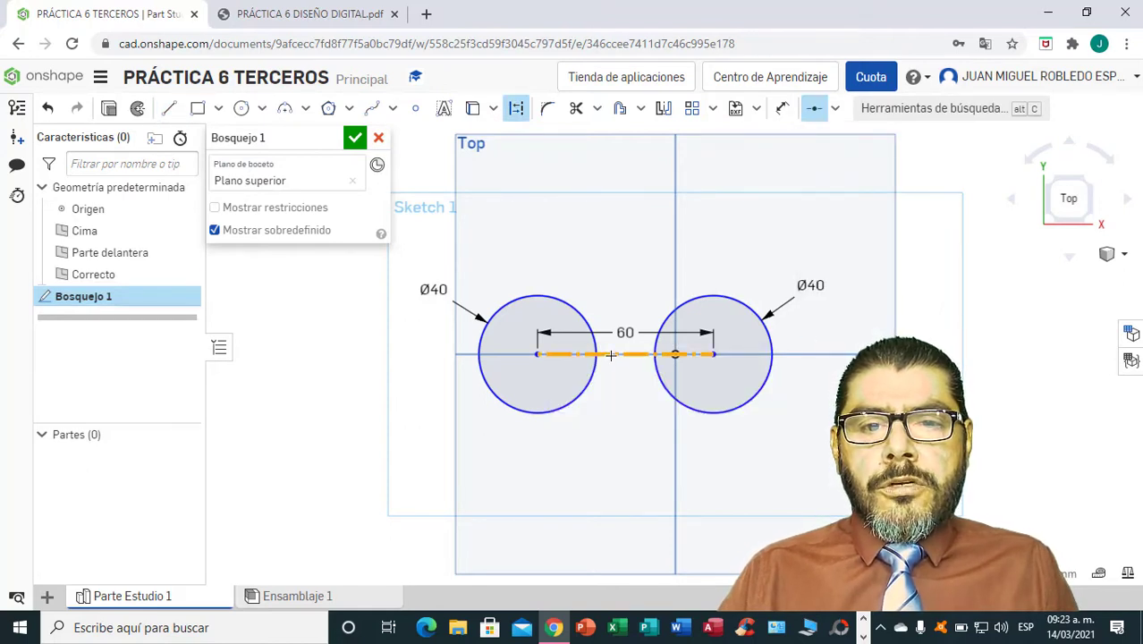
left_click(674, 354)
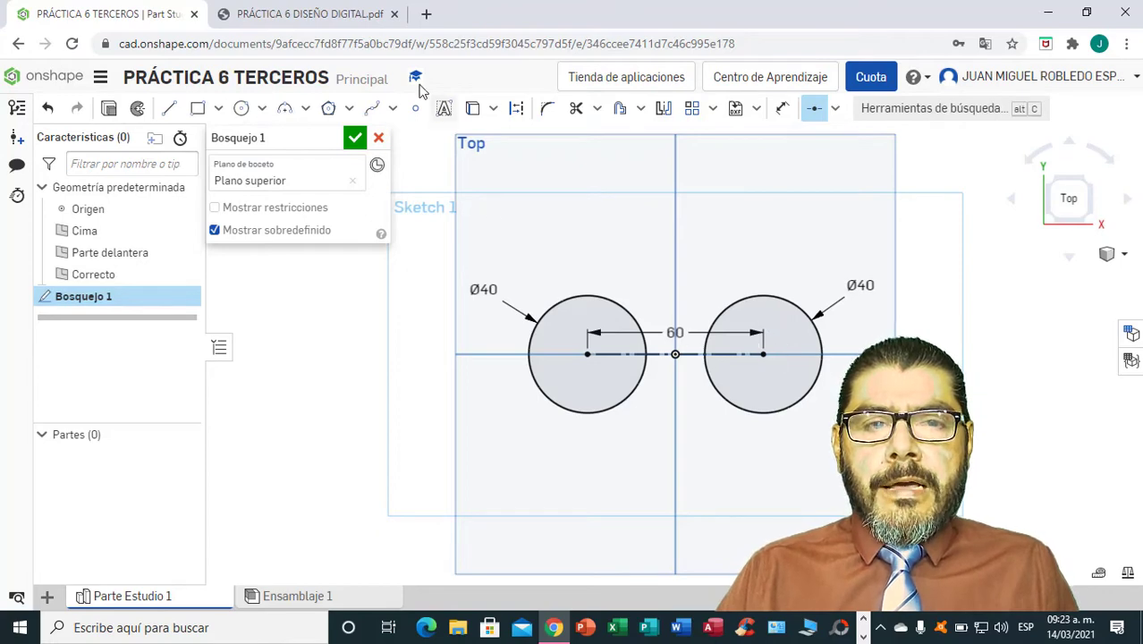
Check the link profile in the PDF drawing and sketch a three-point arc of about 38 mm radius bridging the lower sides of both circles.
left_click(357, 13)
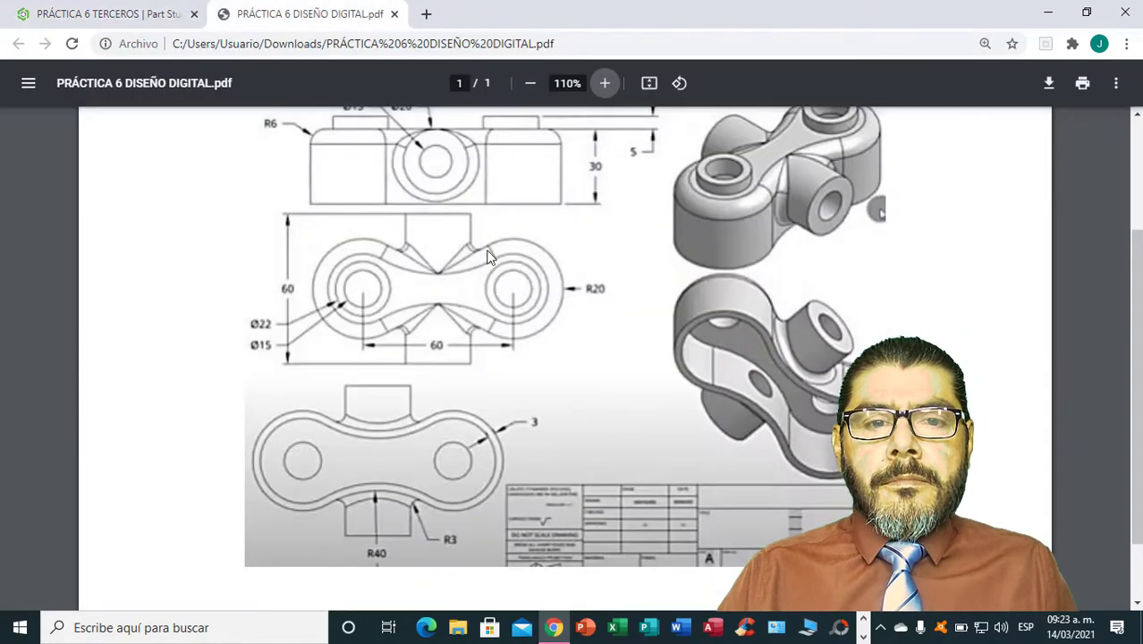
scroll(465, 407, "down", 1)
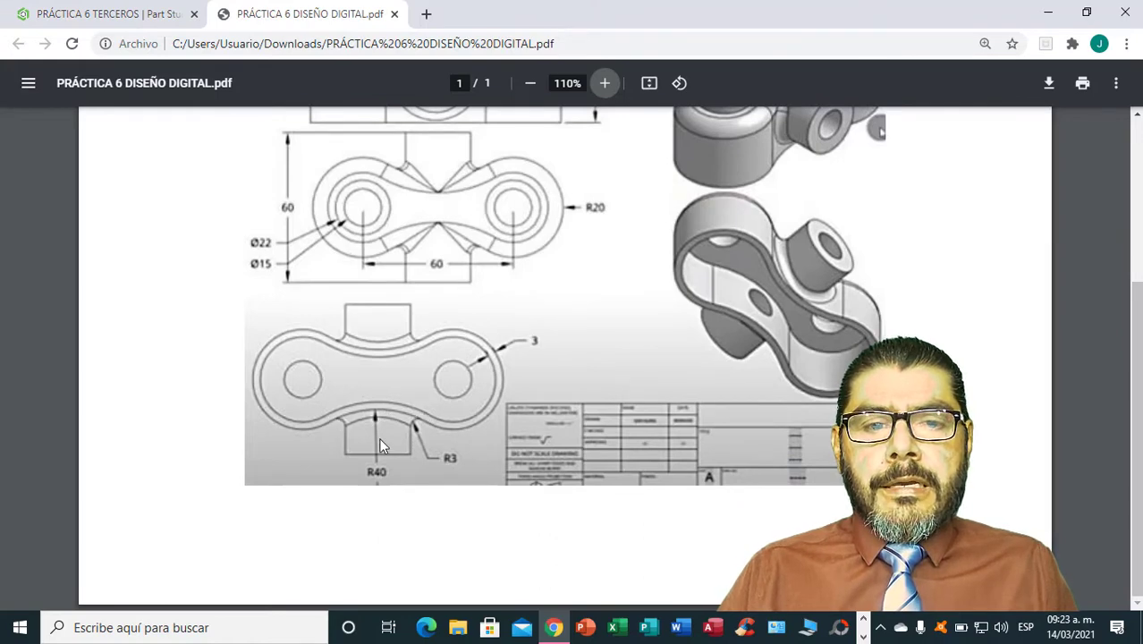
left_click(138, 14)
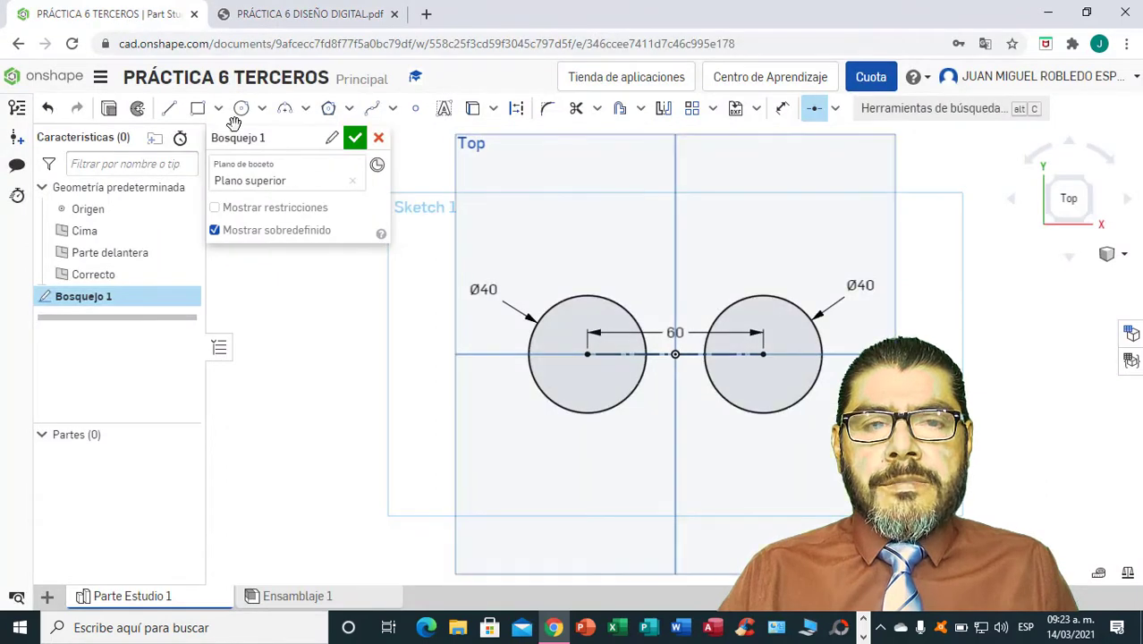
left_click(305, 109)
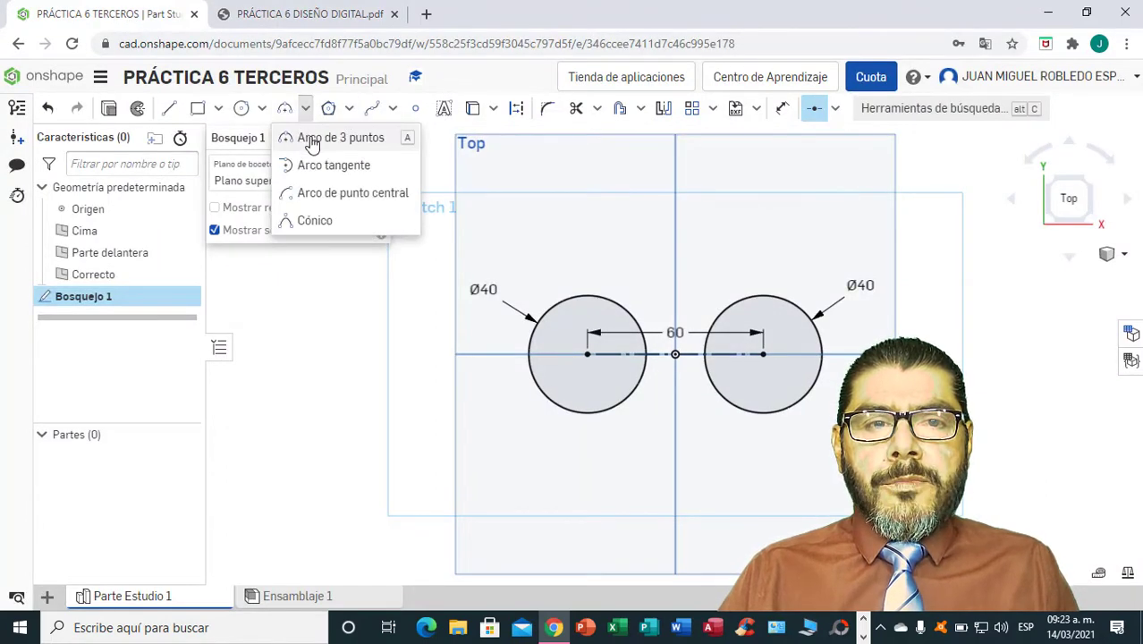
left_click(315, 139)
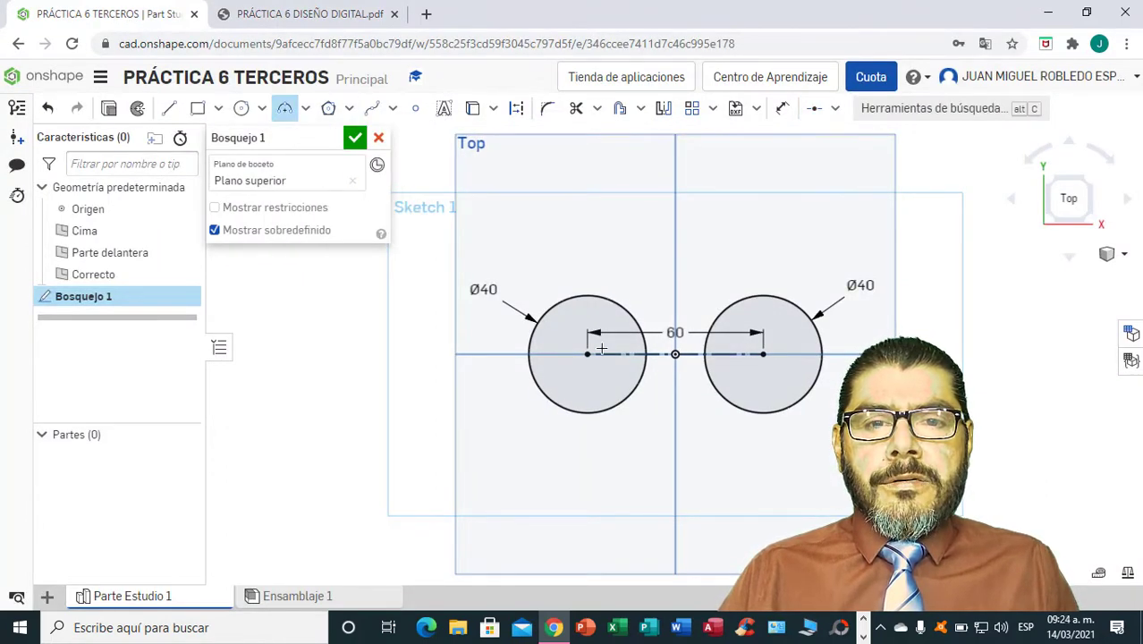
left_click(609, 409)
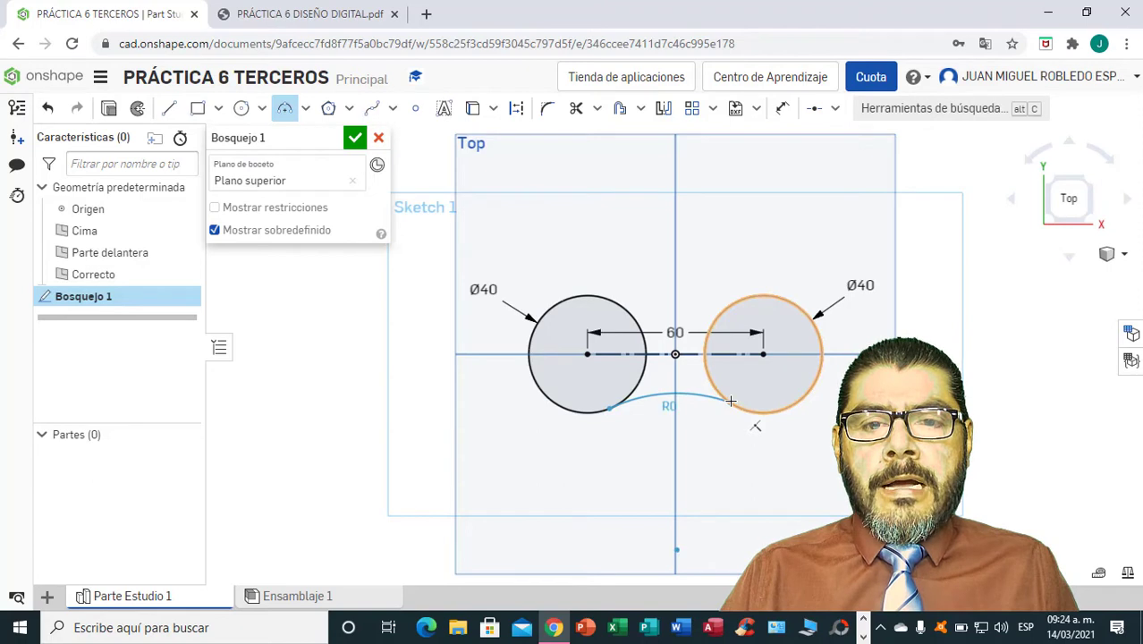
left_click(731, 401)
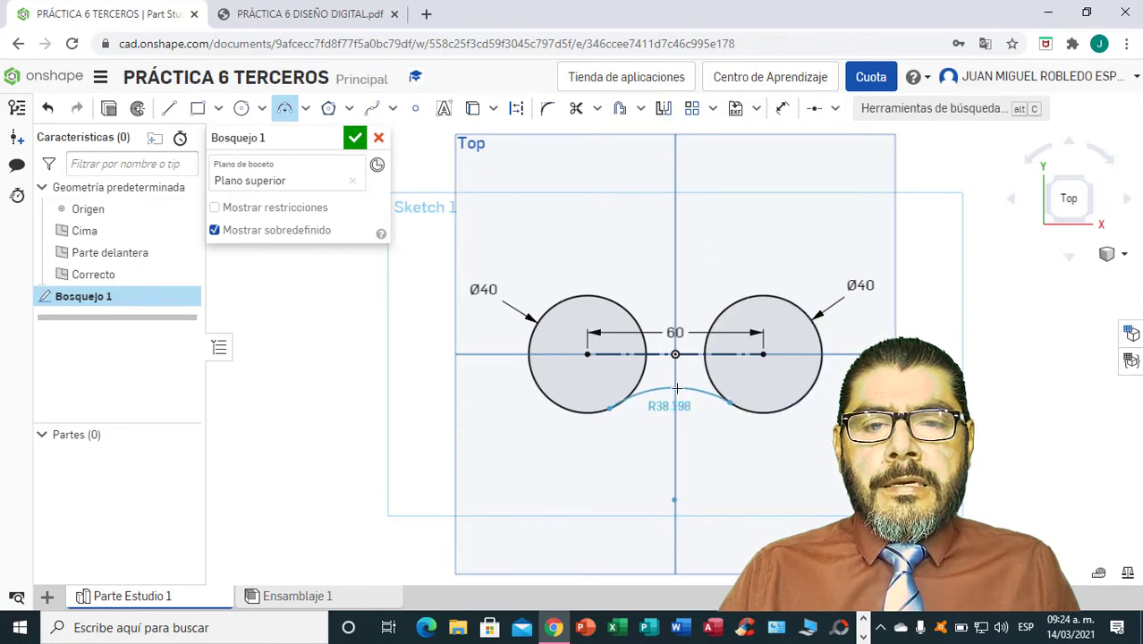
left_click(677, 388)
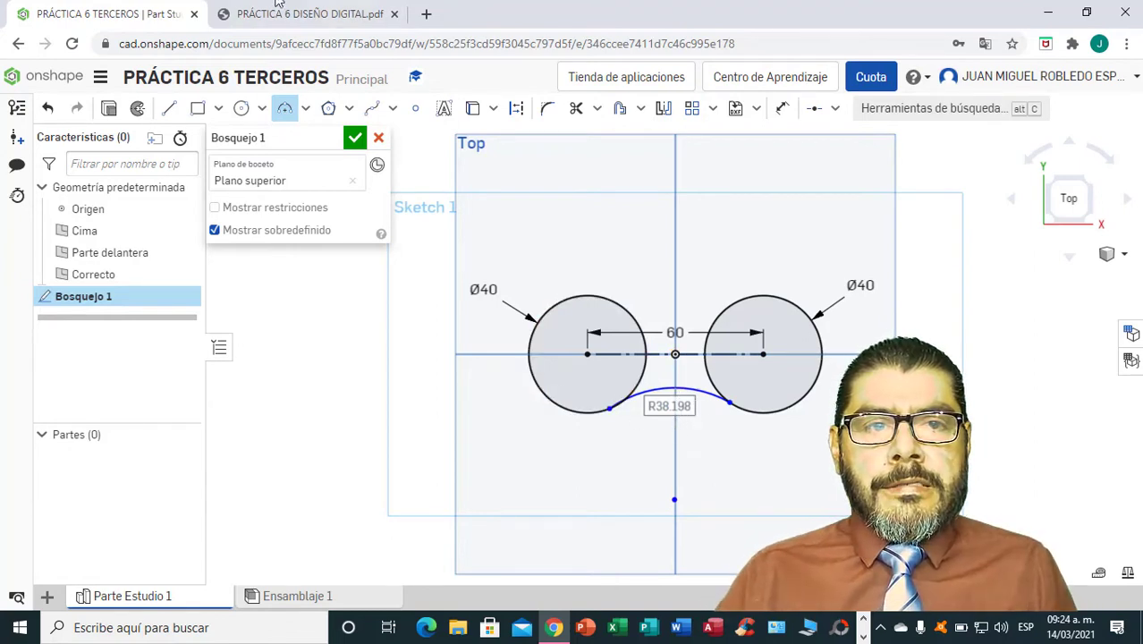
Look up the connecting arc's radius in the PDF drawing and set the arc's radius to 40 mm.
left_click(299, 15)
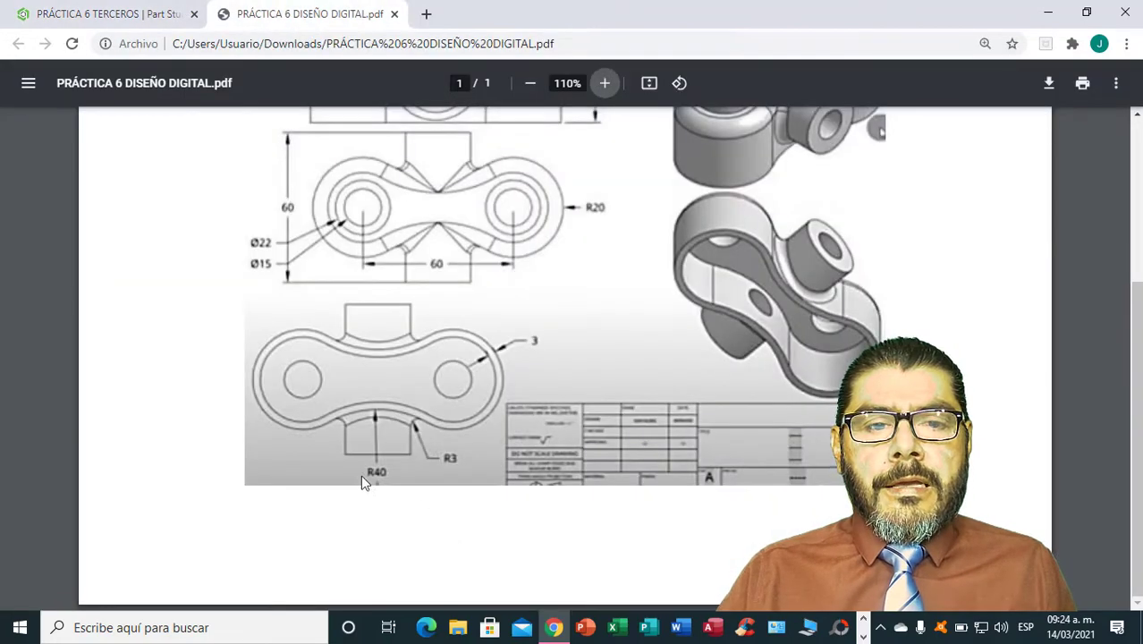
left_click(128, 22)
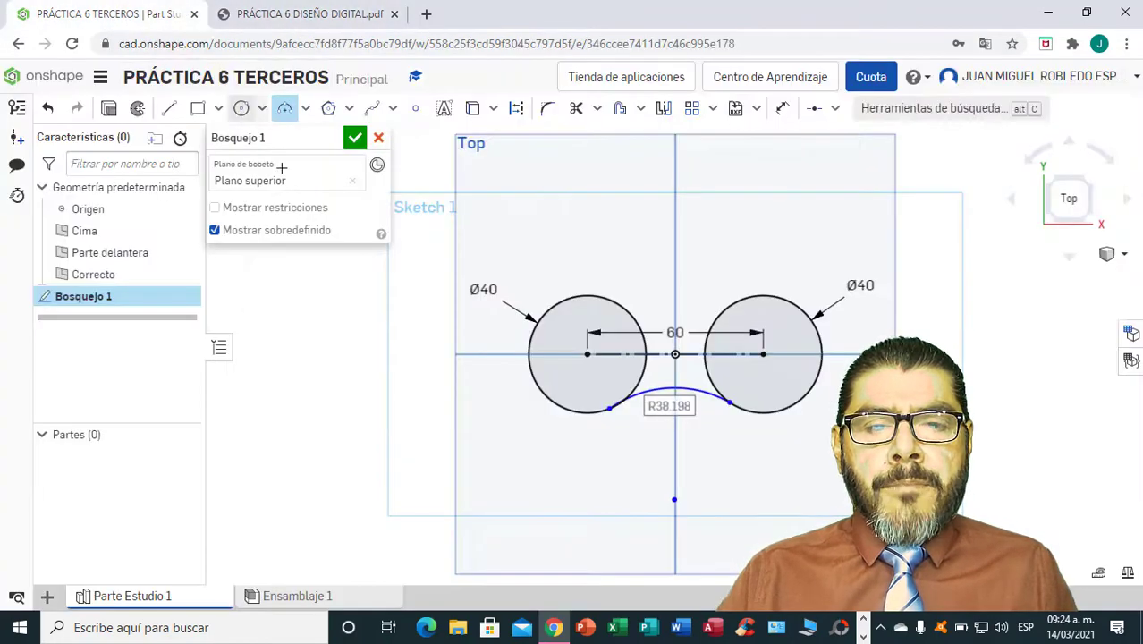
type("40")
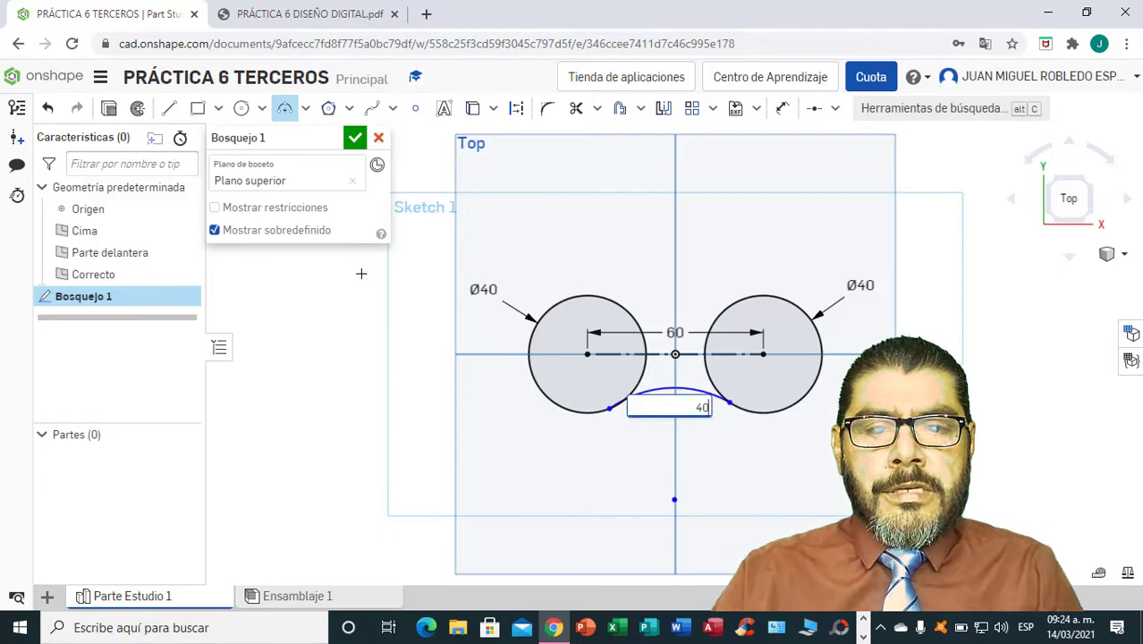
key("Return")
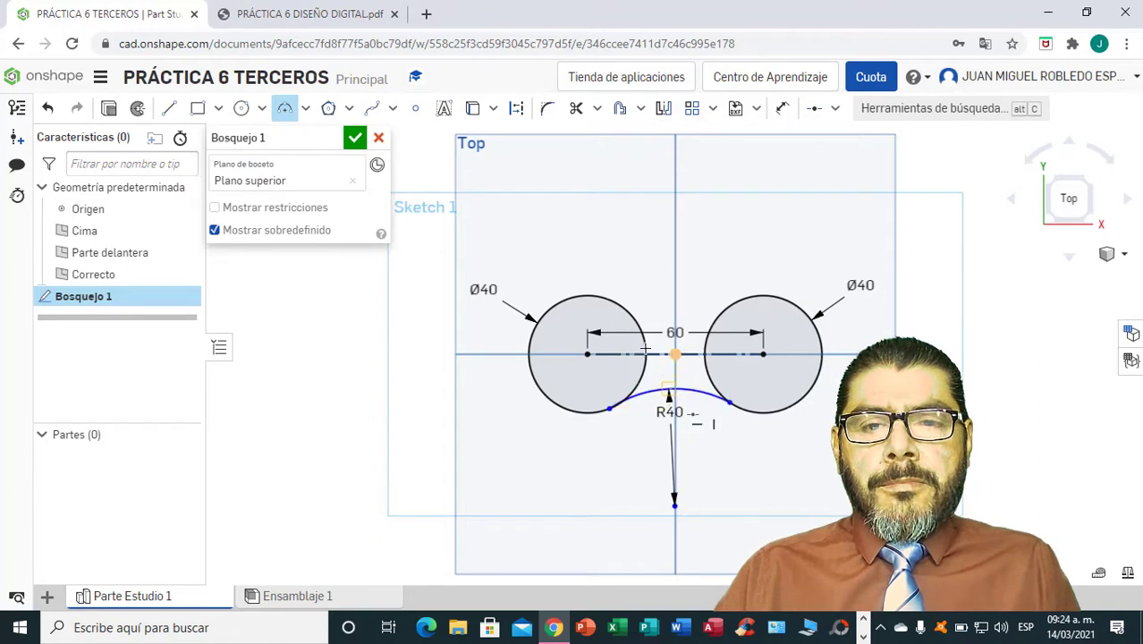
Apply tangent constraints between the R40 arc and each of the two 40 mm circles.
left_click(834, 109)
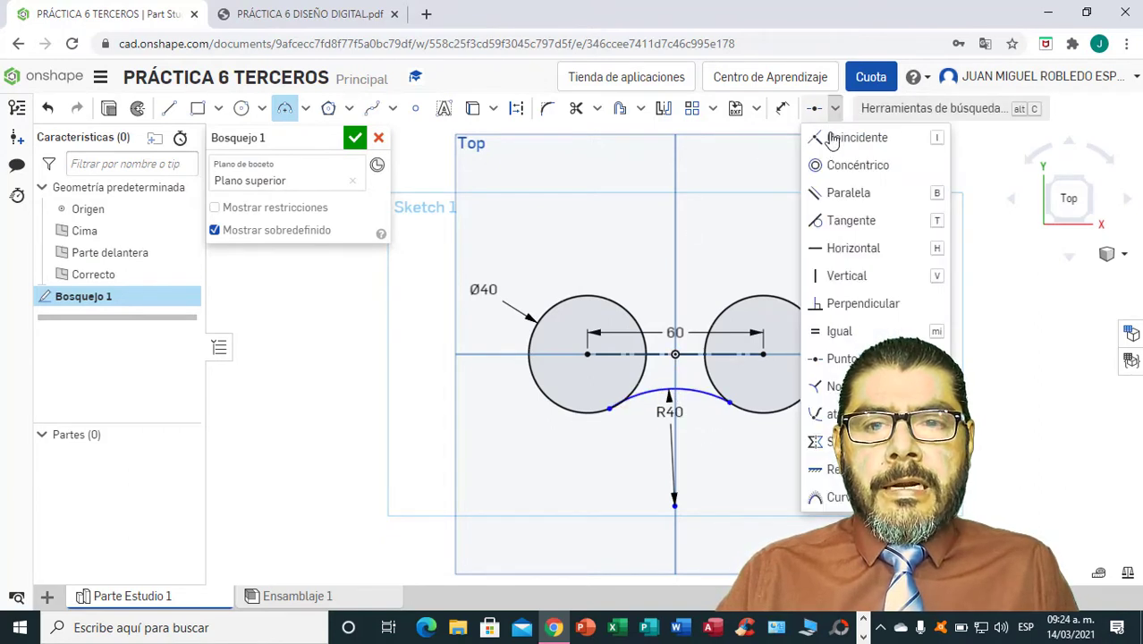
left_click(841, 223)
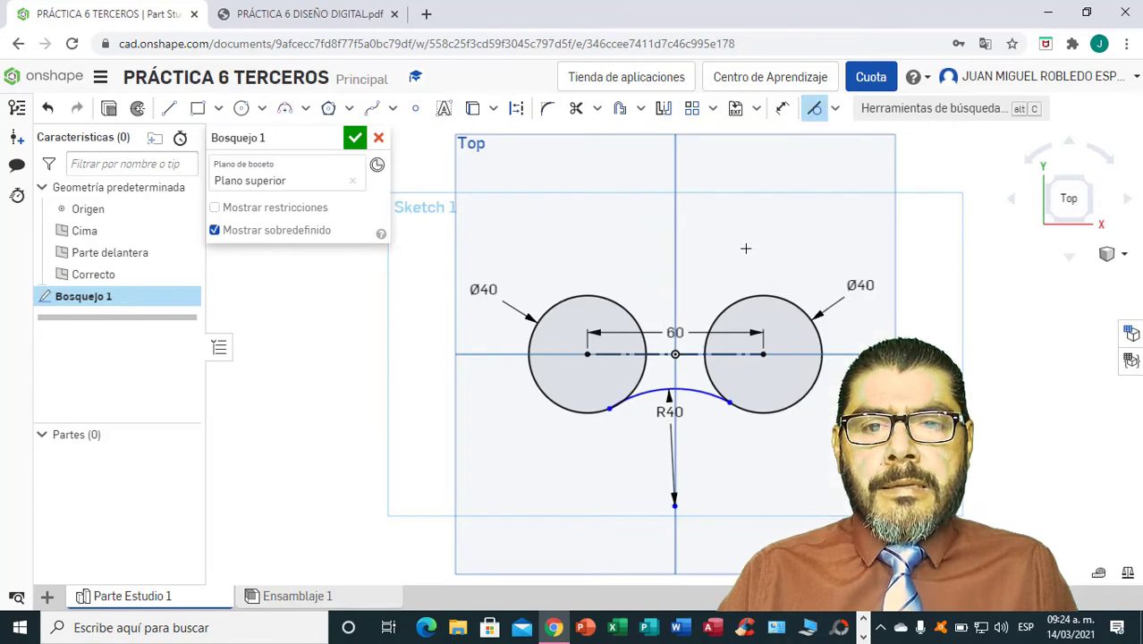
left_click(653, 391)
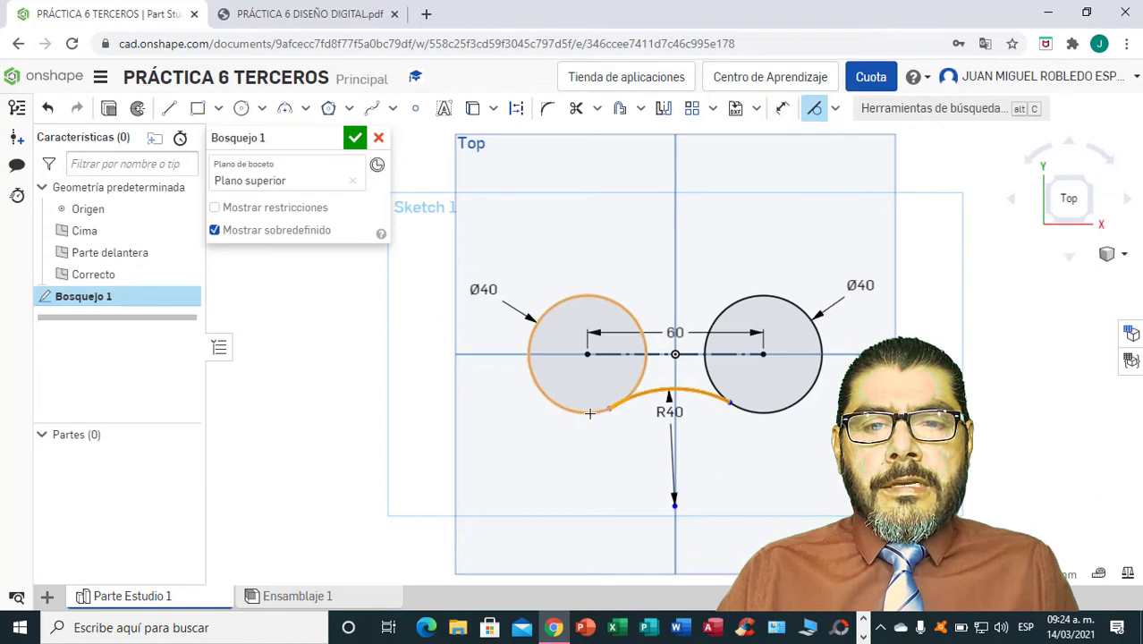
left_click(590, 414)
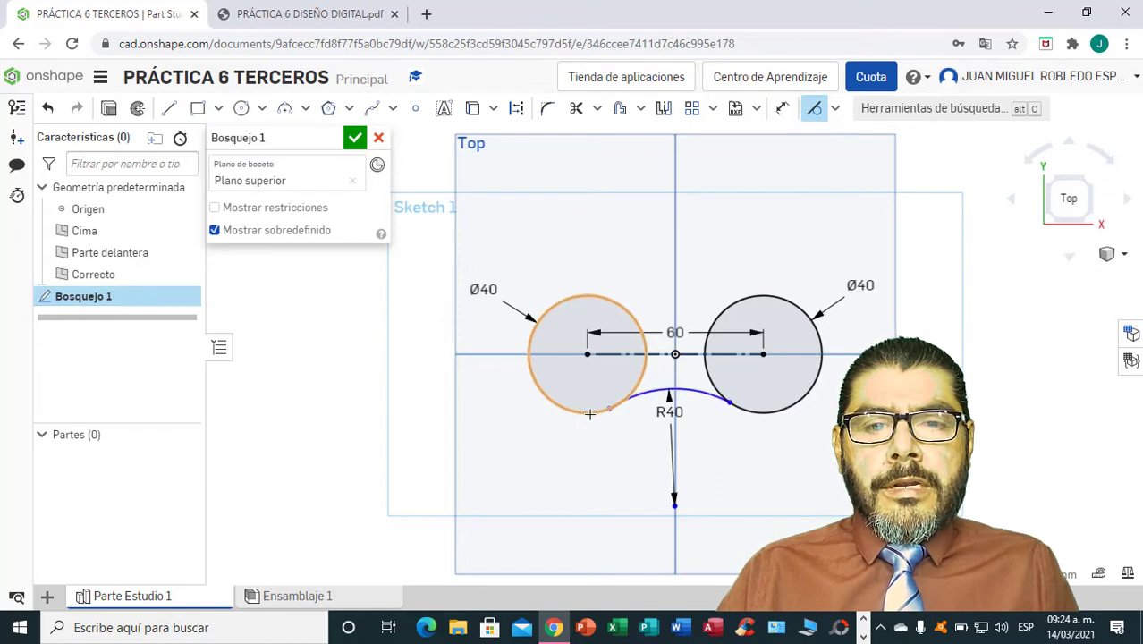
left_click(697, 394)
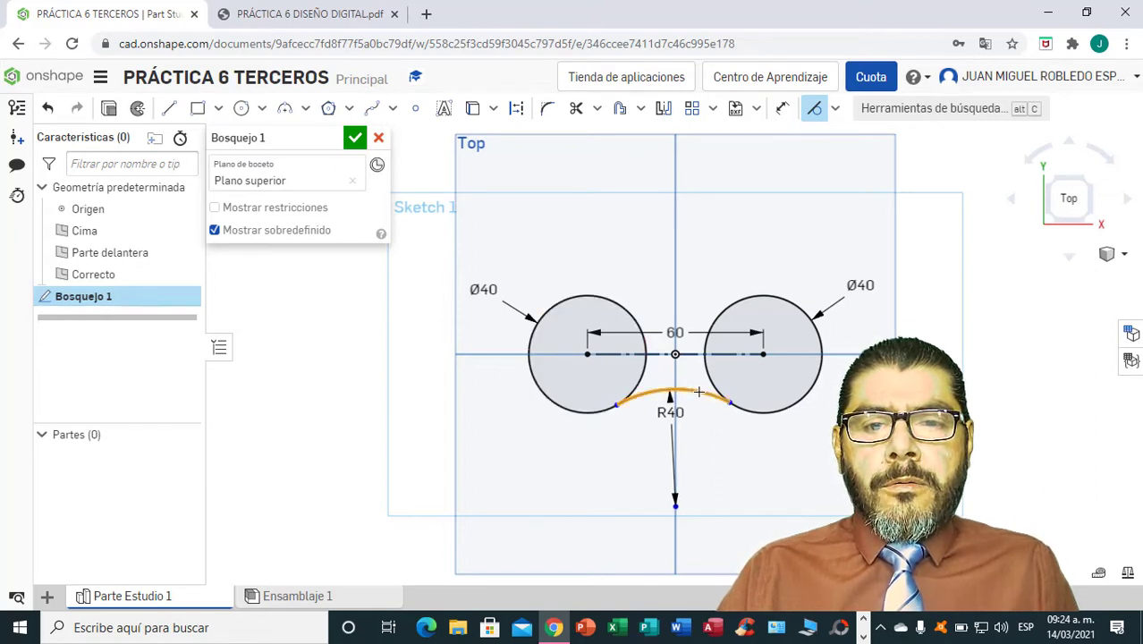
left_click(761, 413)
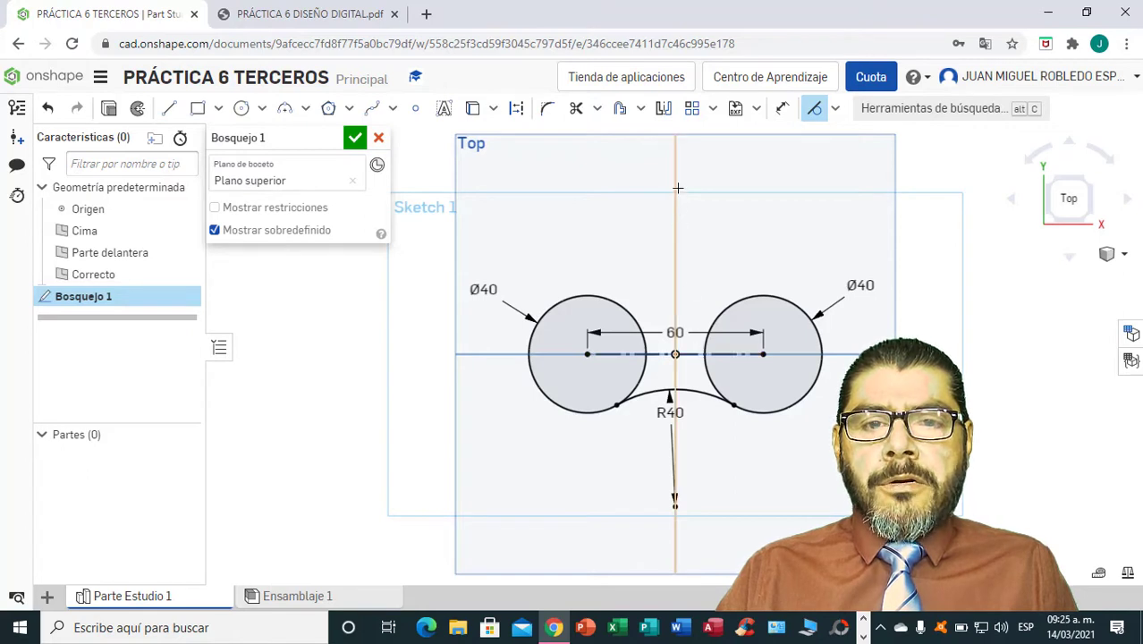
Mirror the R40 arc about the construction line between the circle centers and finish the sketch.
left_click(666, 115)
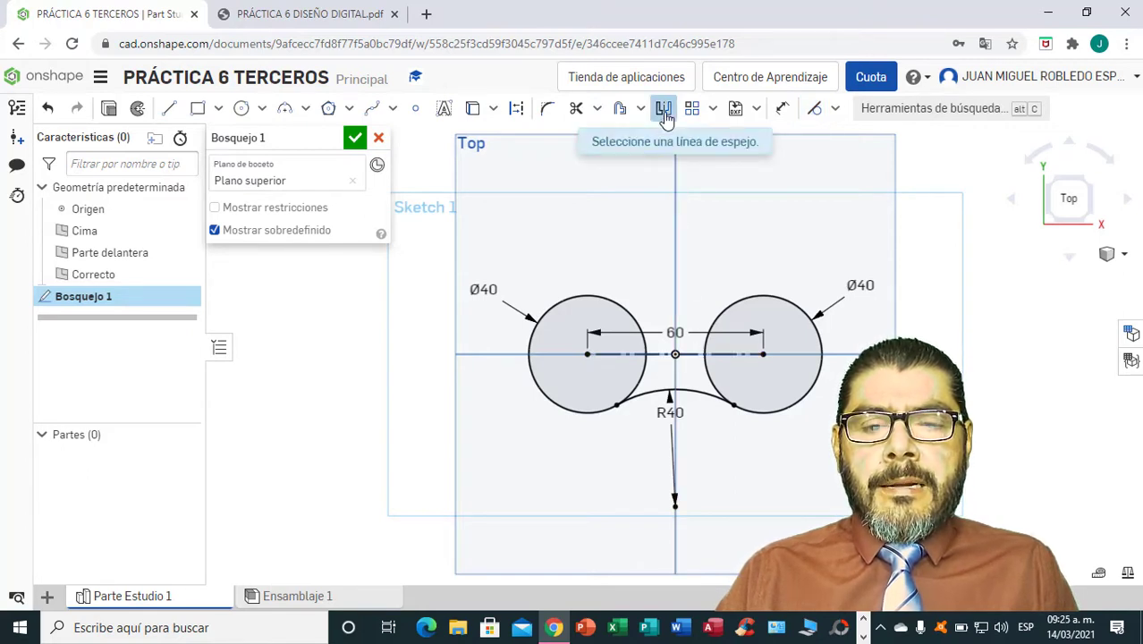
left_click(649, 354)
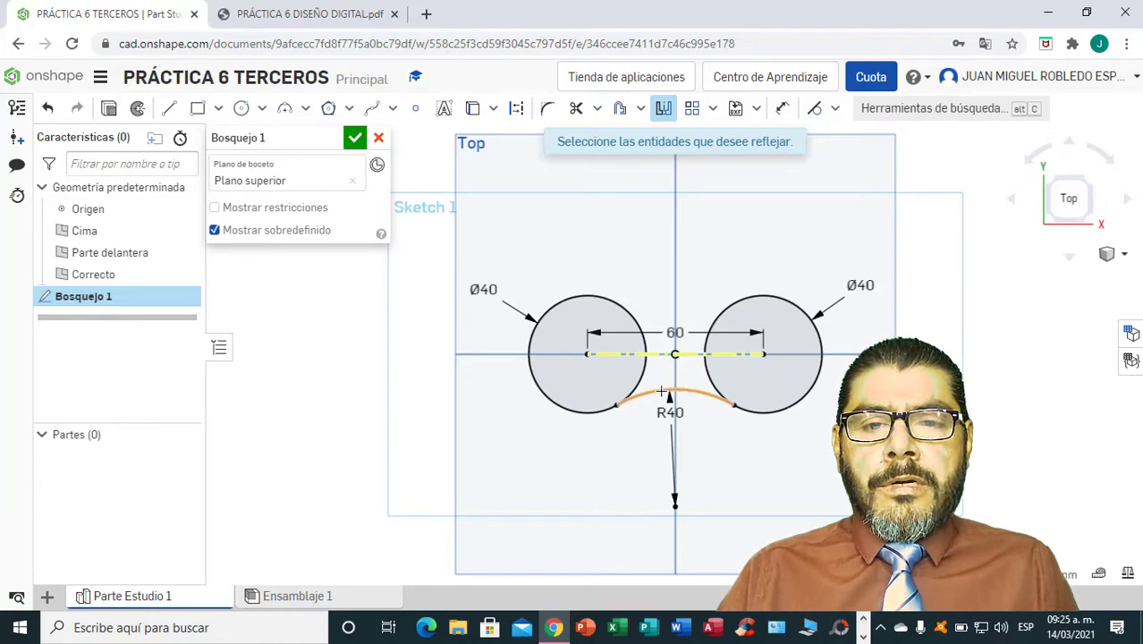
left_click(662, 391)
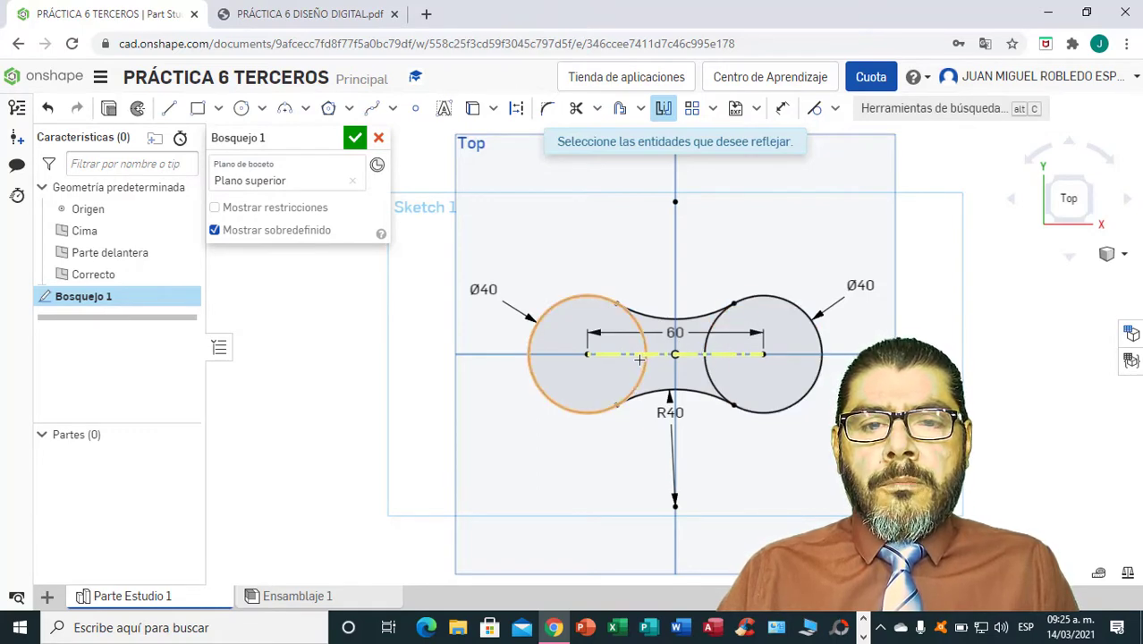
left_click(355, 139)
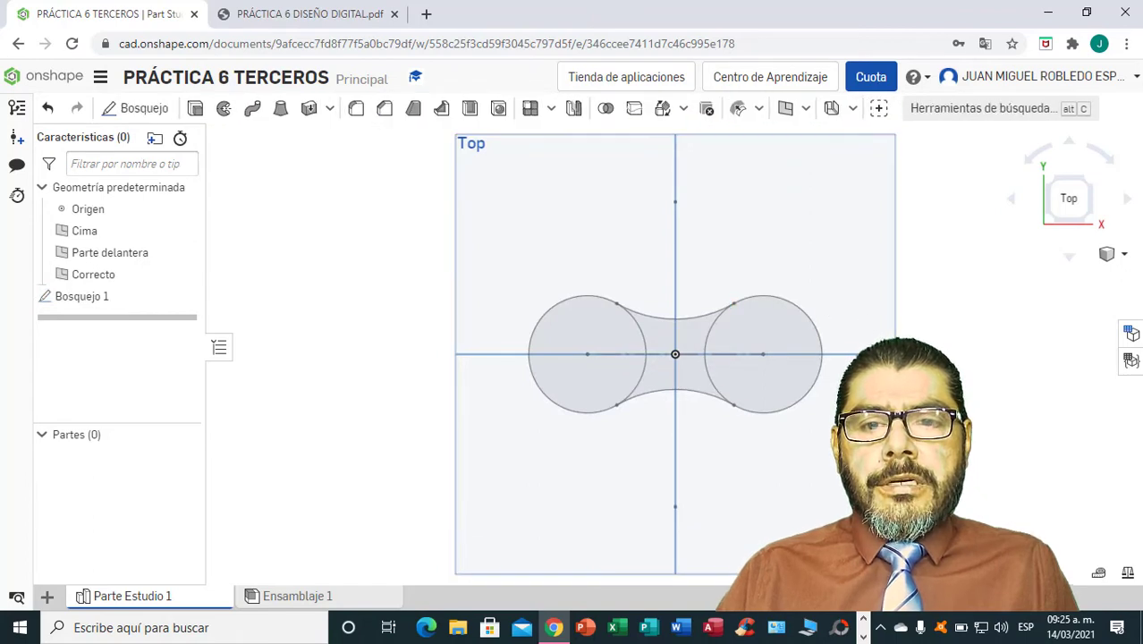
Look up the body height in the PDF drawing and extrude all three regions of the link profile 30 mm as a new solid.
mouse_move(930, 338)
right_mouse_down()
mouse_move(944, 317)
mouse_move(944, 346)
mouse_move(961, 335)
mouse_move(943, 308)
mouse_move(945, 338)
right_mouse_up()
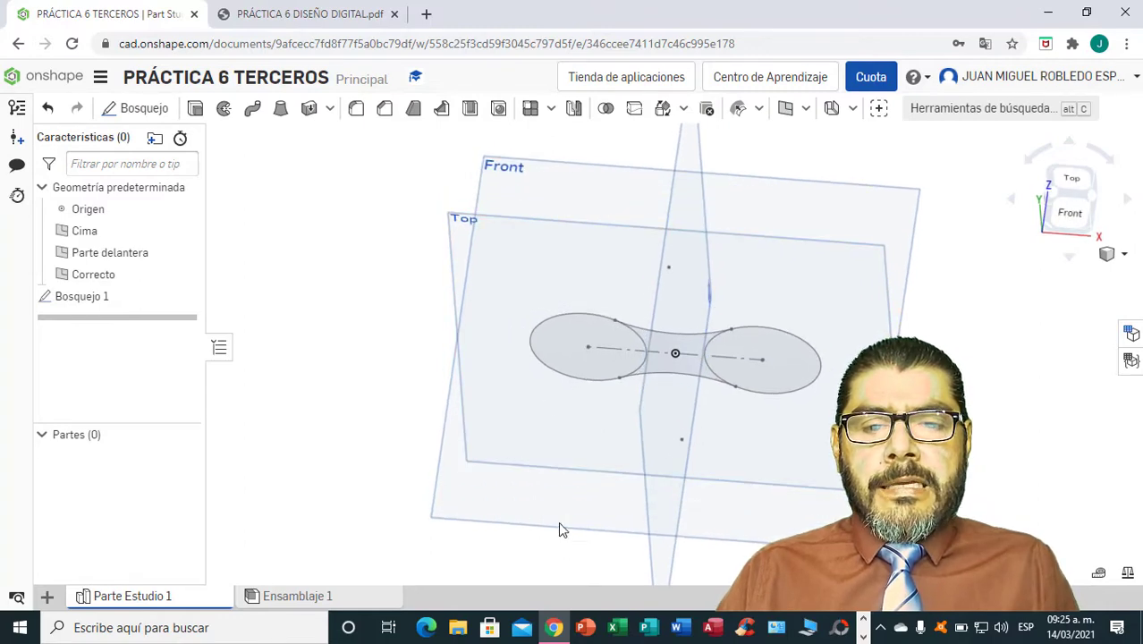
left_click(348, 11)
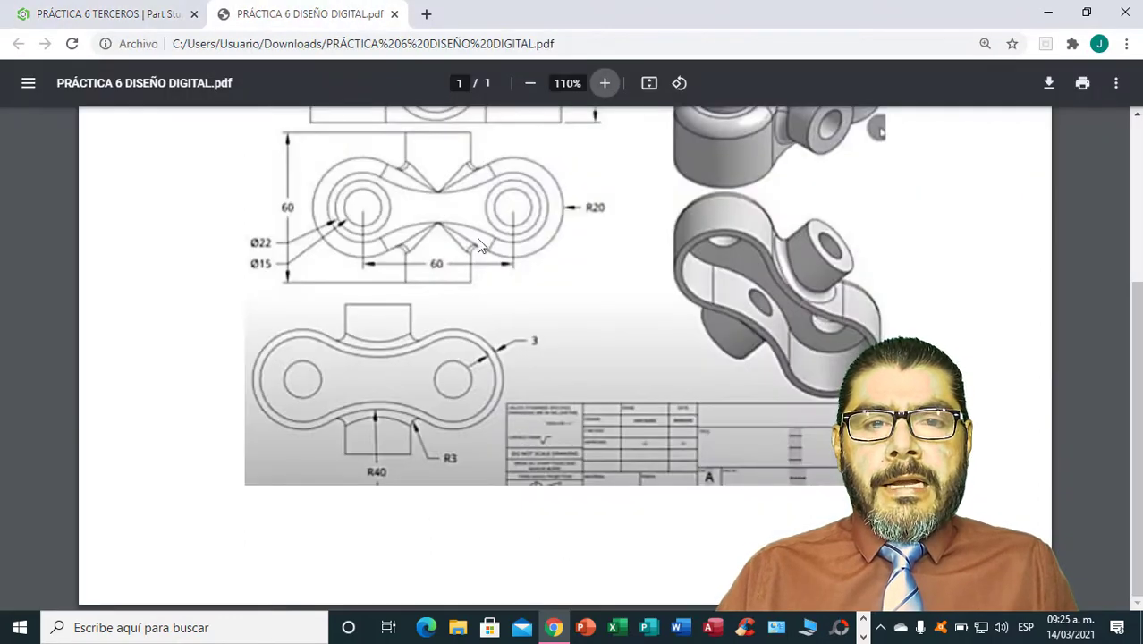
scroll(575, 285, "up", 2)
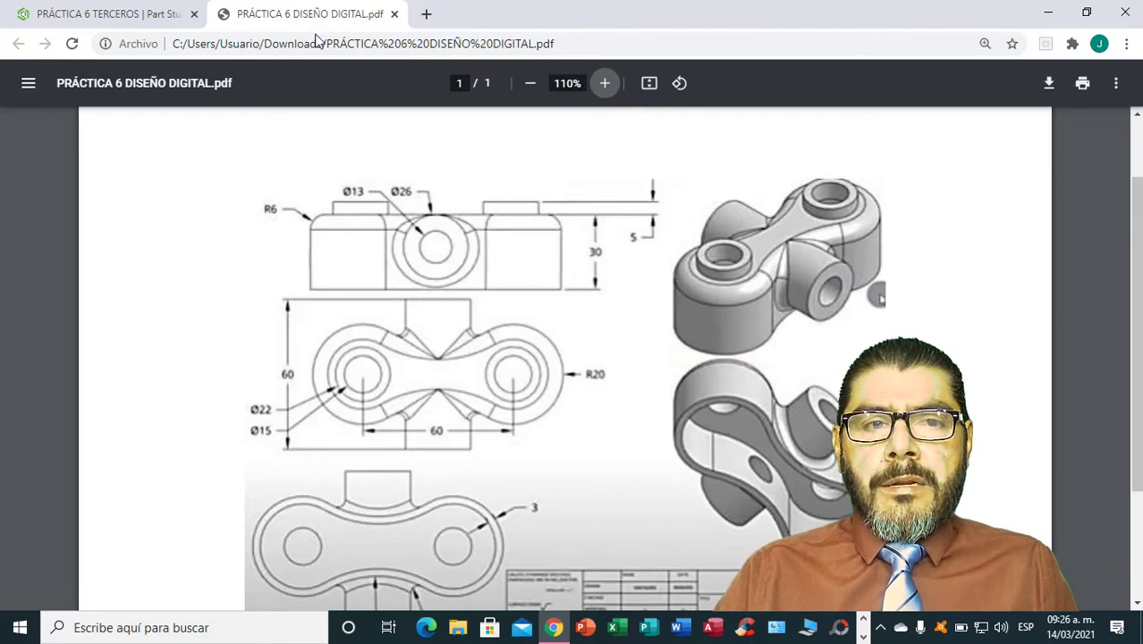
left_click(96, 16)
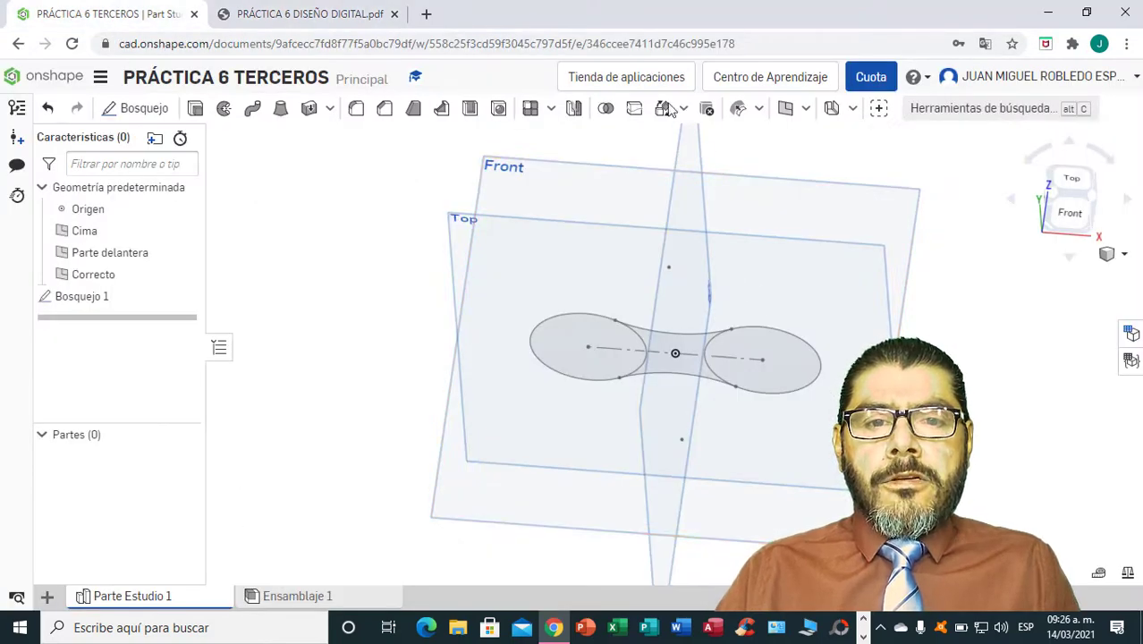
left_click(195, 109)
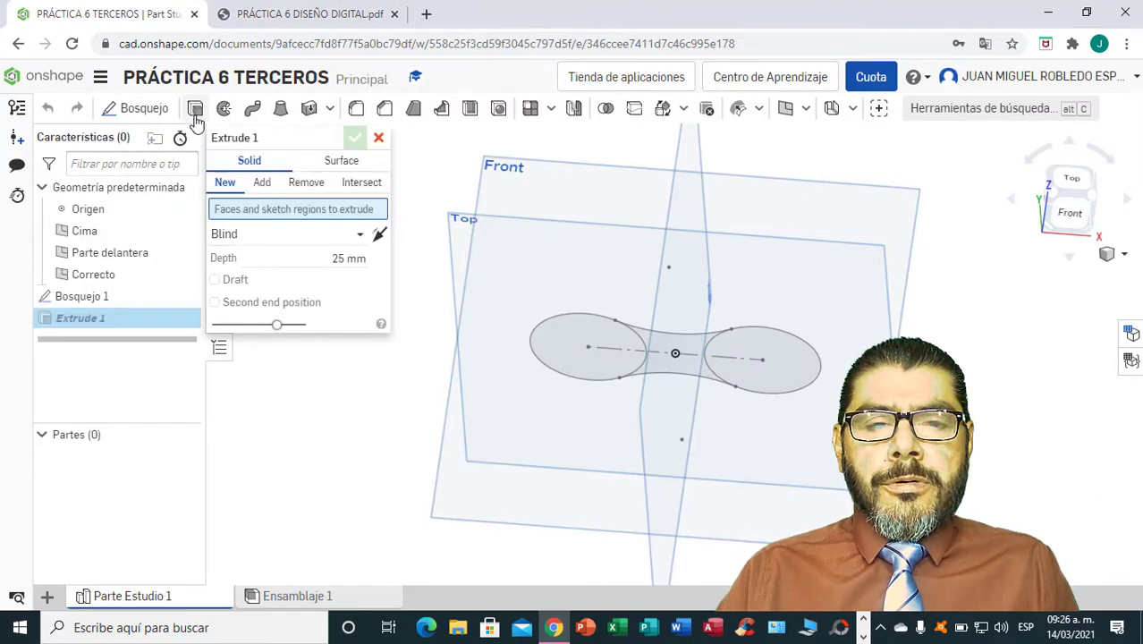
left_click(365, 257)
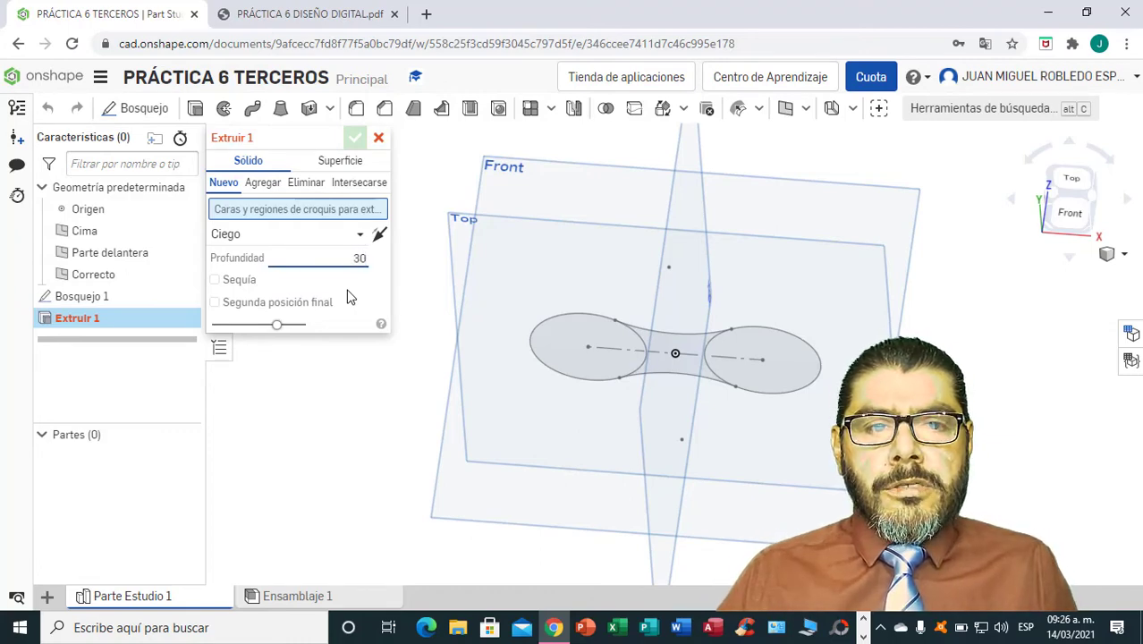
left_click(575, 331)
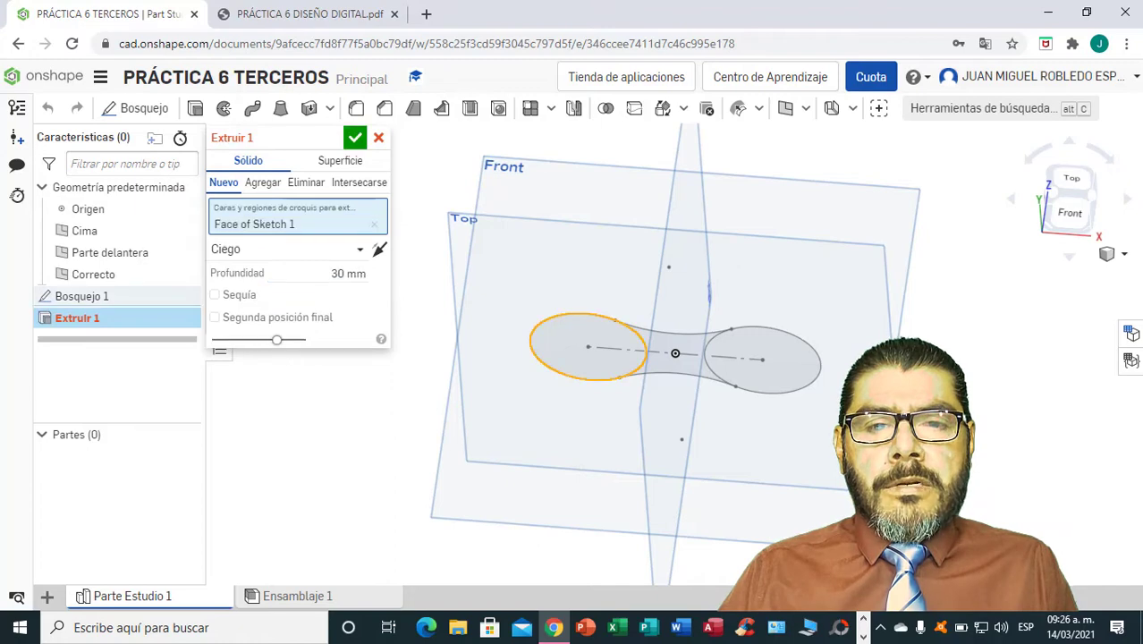
left_click(684, 353)
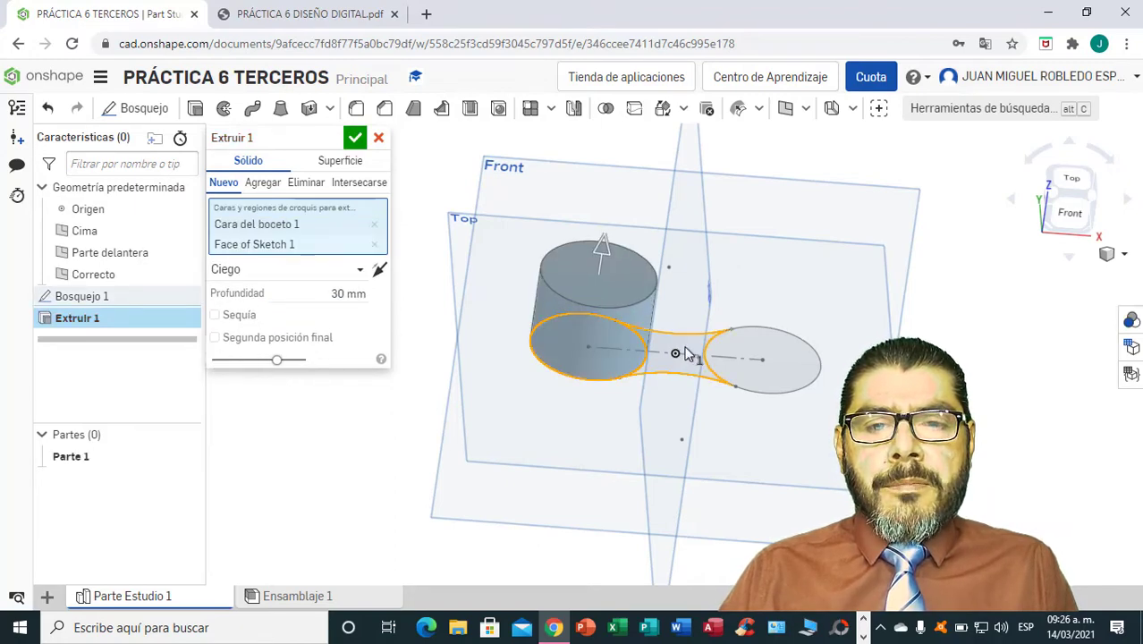
left_click(798, 358)
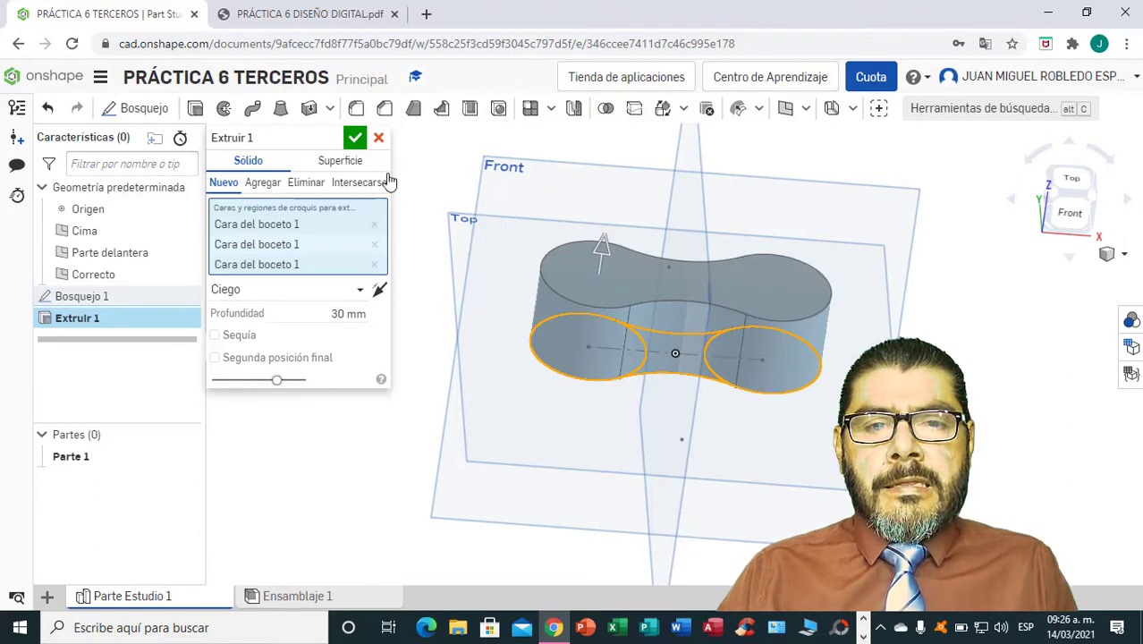
left_click(355, 139)
Look up the wall thickness in the PDF drawing and shell the body with 3 mm walls, removing its bottom face.
right_click_drag(973, 454, 797, 335)
left_click(311, 16)
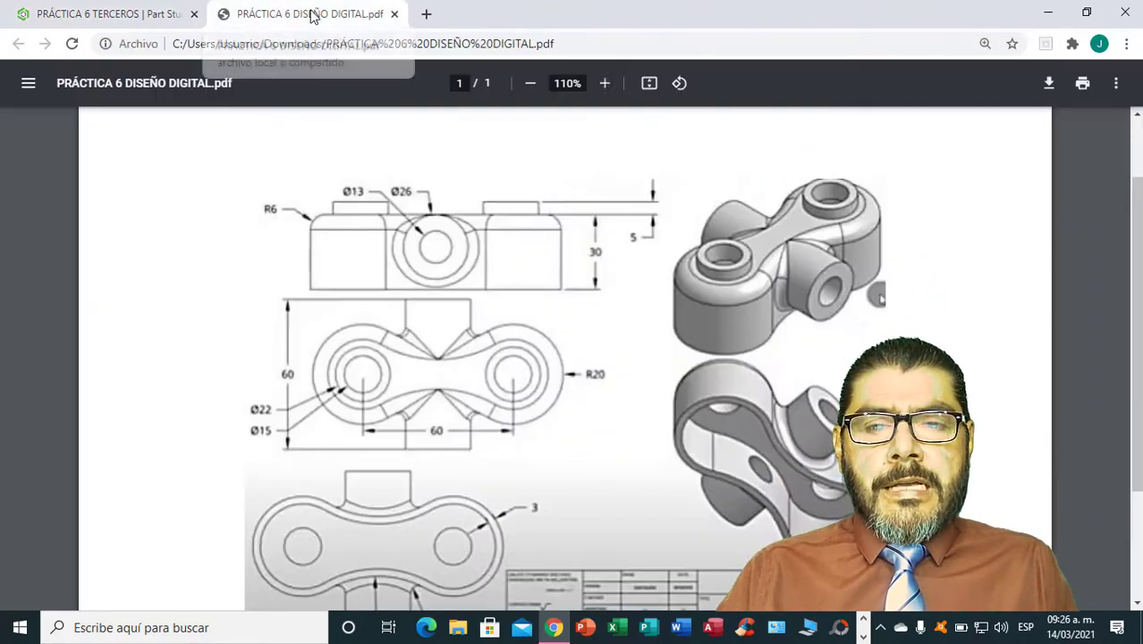
scroll(737, 374, "down", 2)
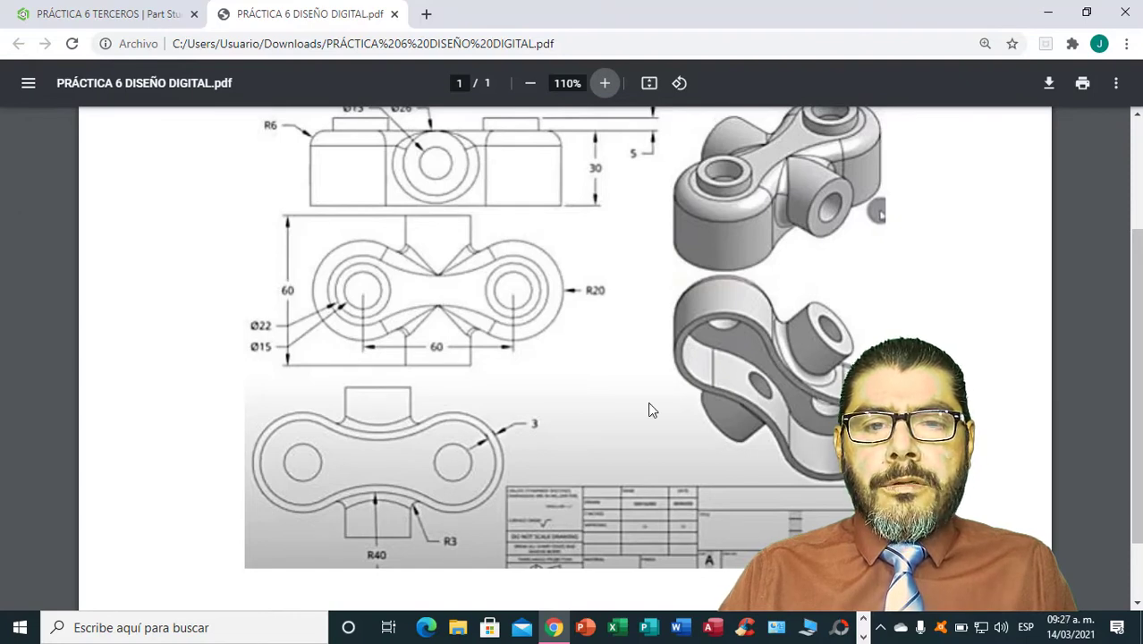
scroll(582, 402, "down", 1)
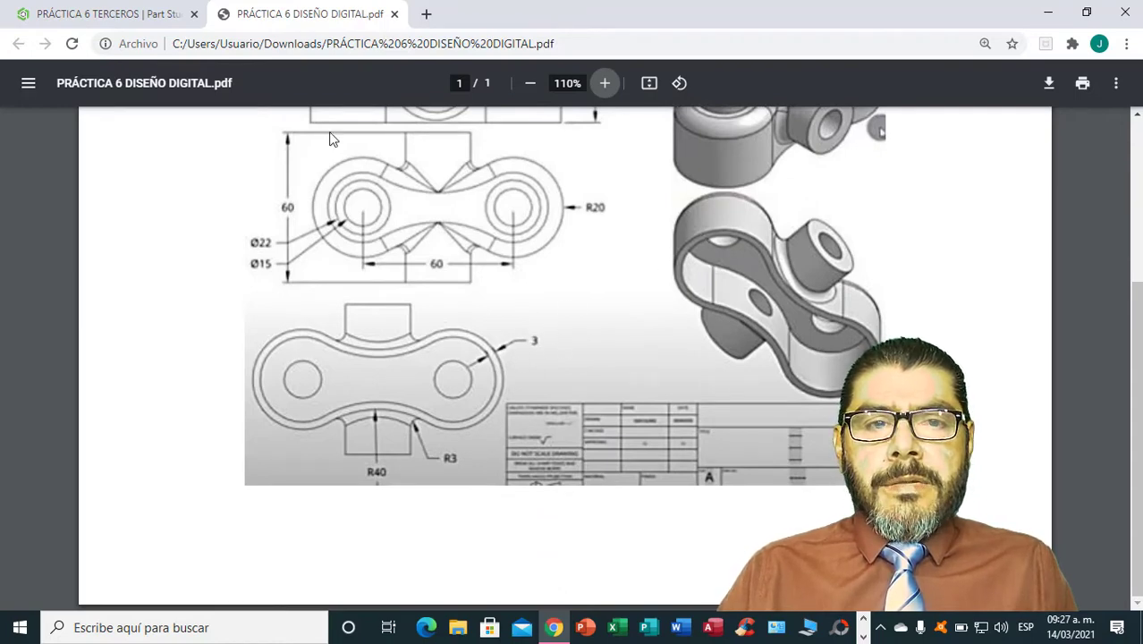
left_click(96, 16)
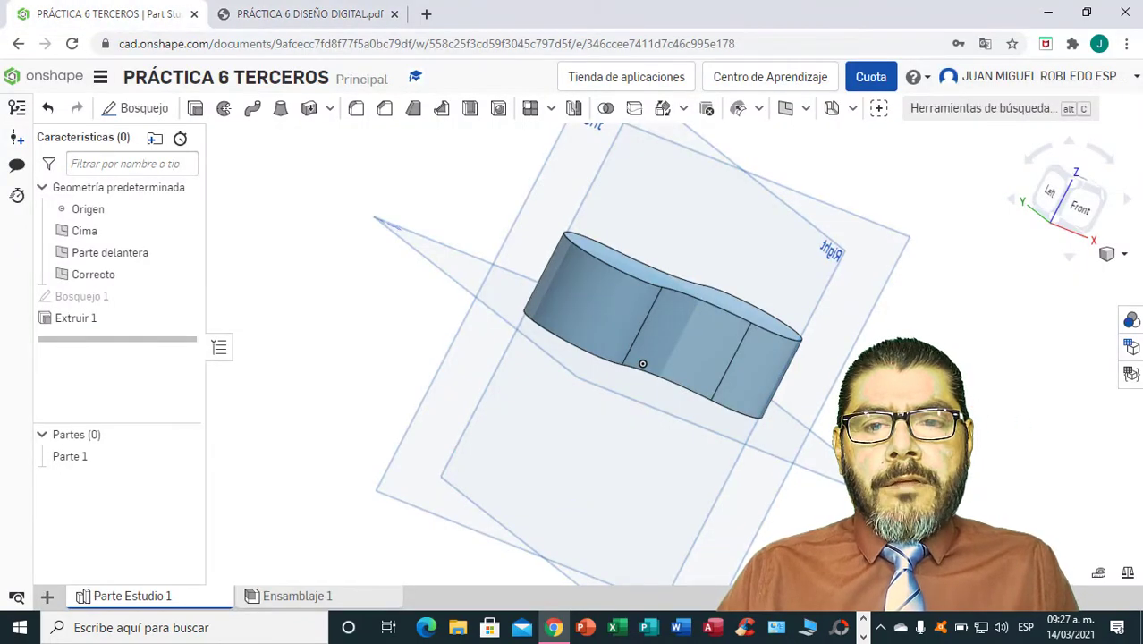
right_click_drag(642, 363, 973, 379)
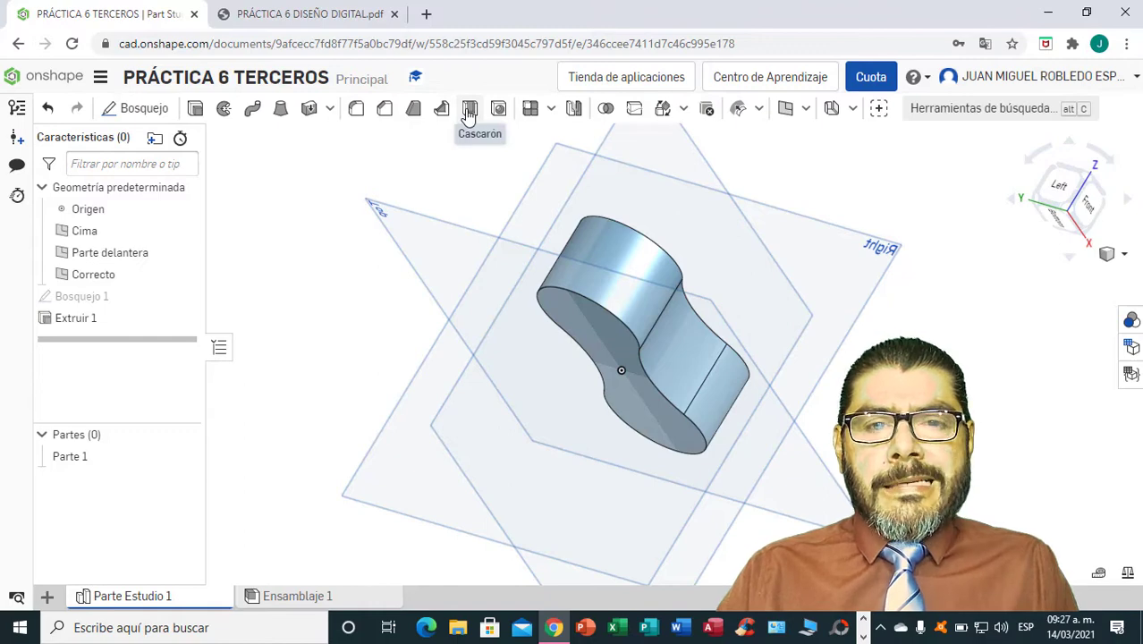
left_click(468, 109)
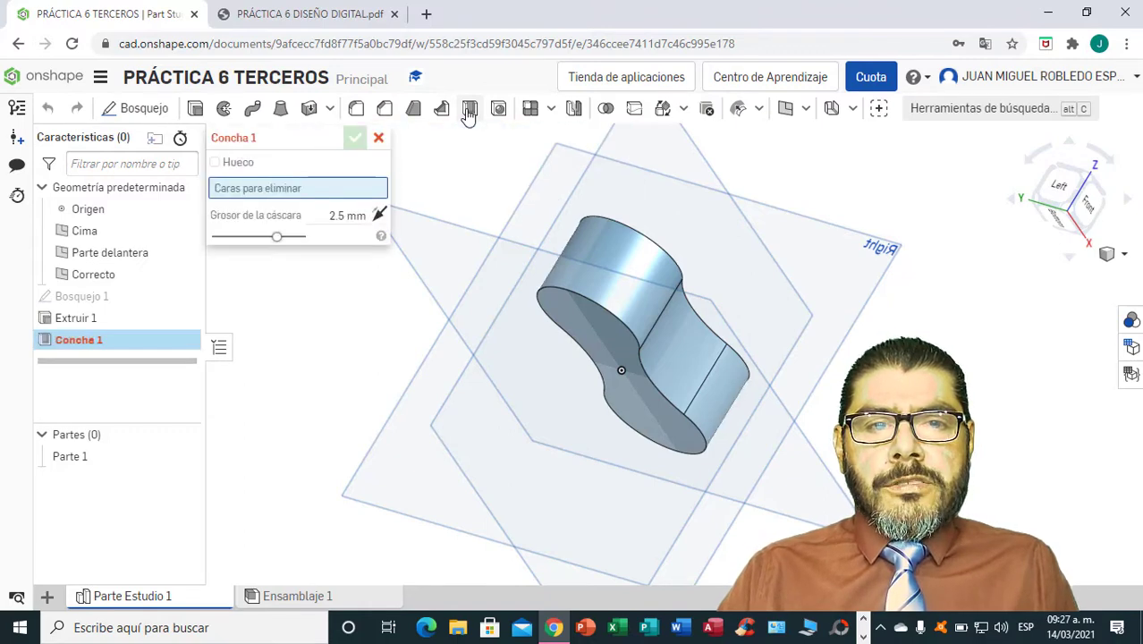
left_click(363, 214)
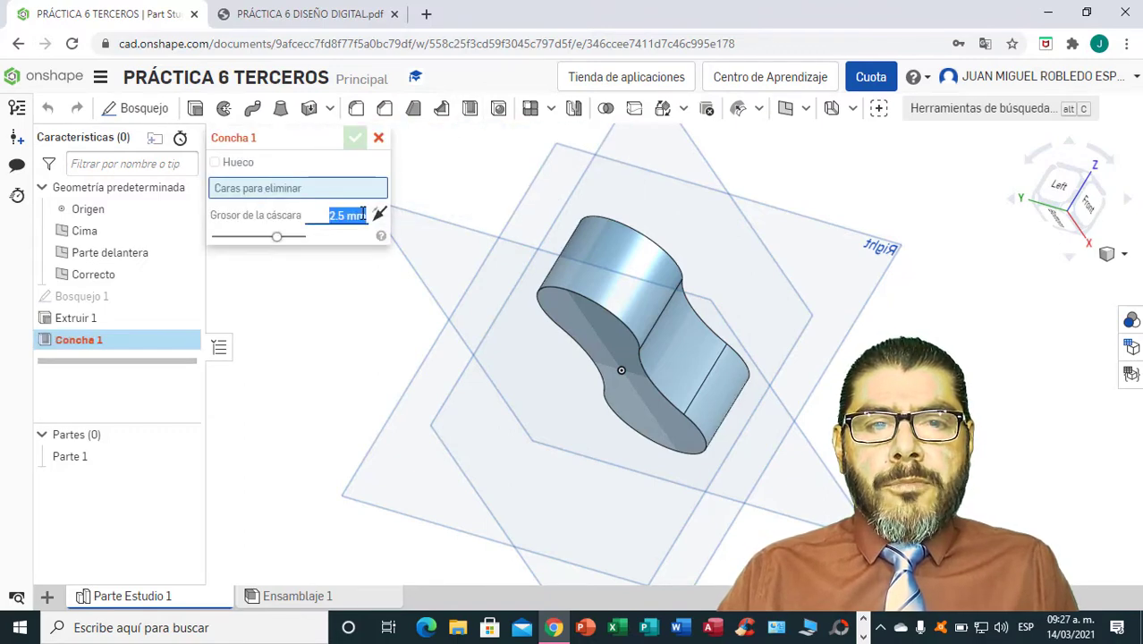
key("BackSpace")
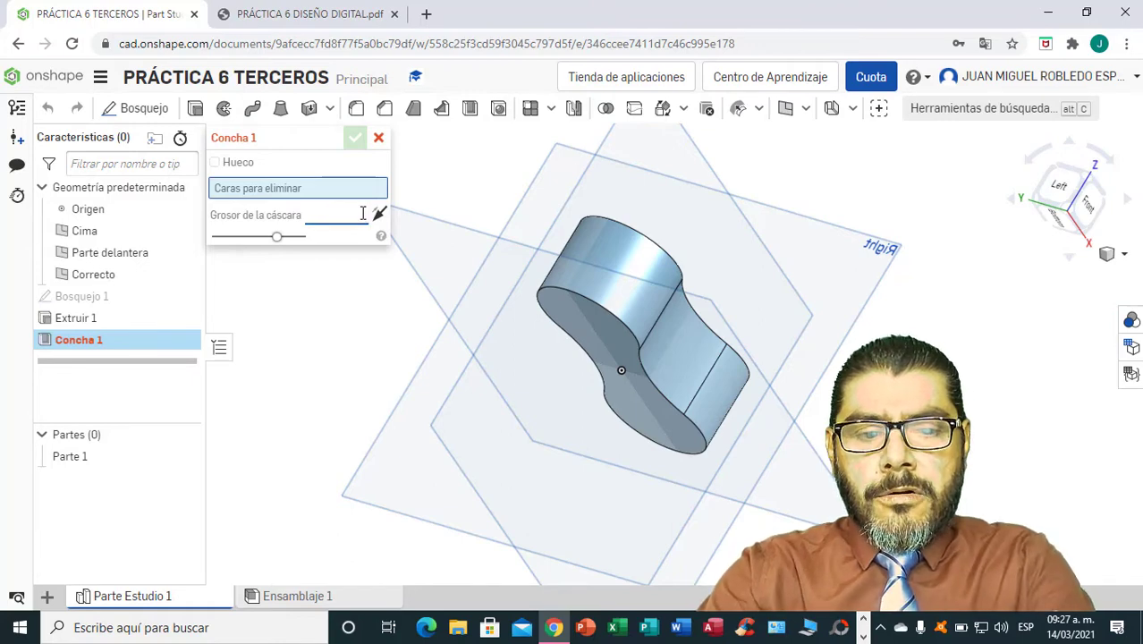
type("3")
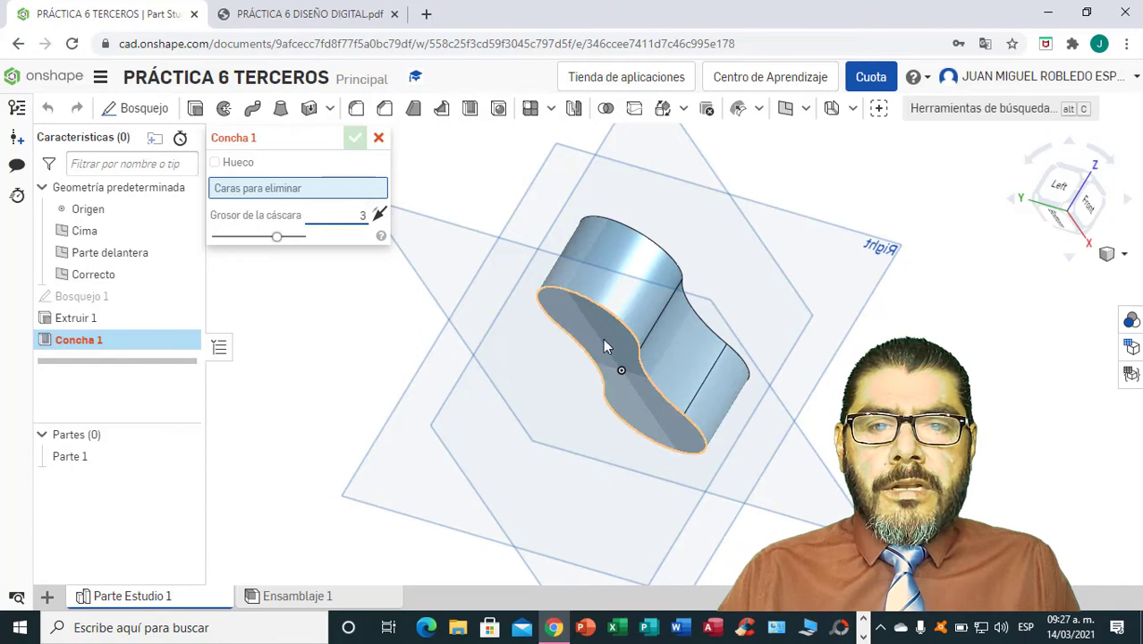
left_click(611, 347)
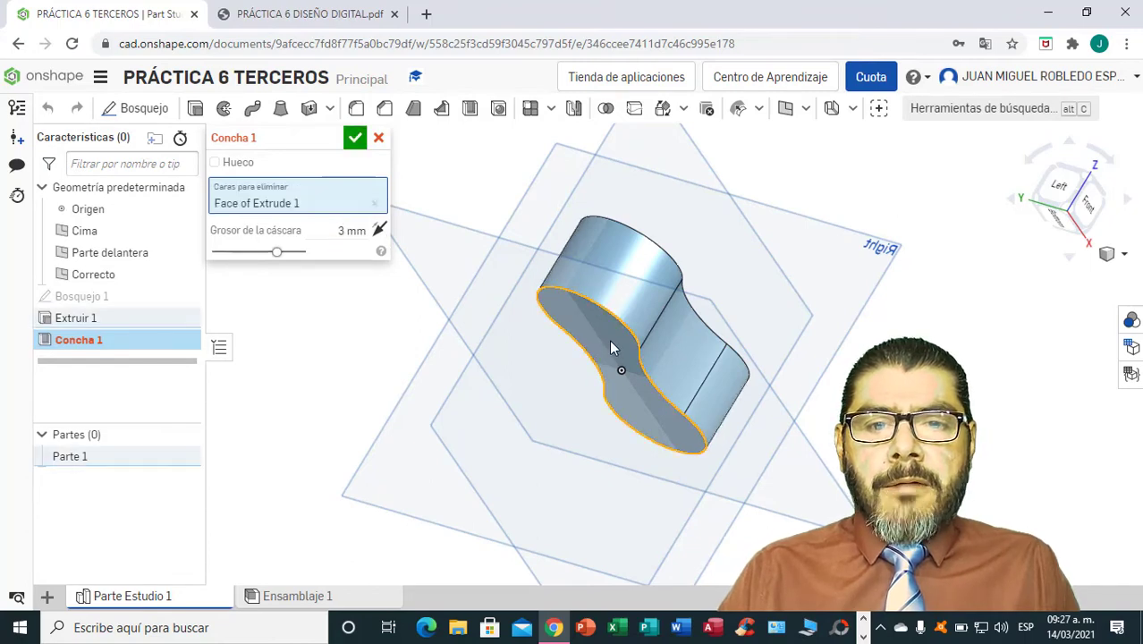
left_click(355, 140)
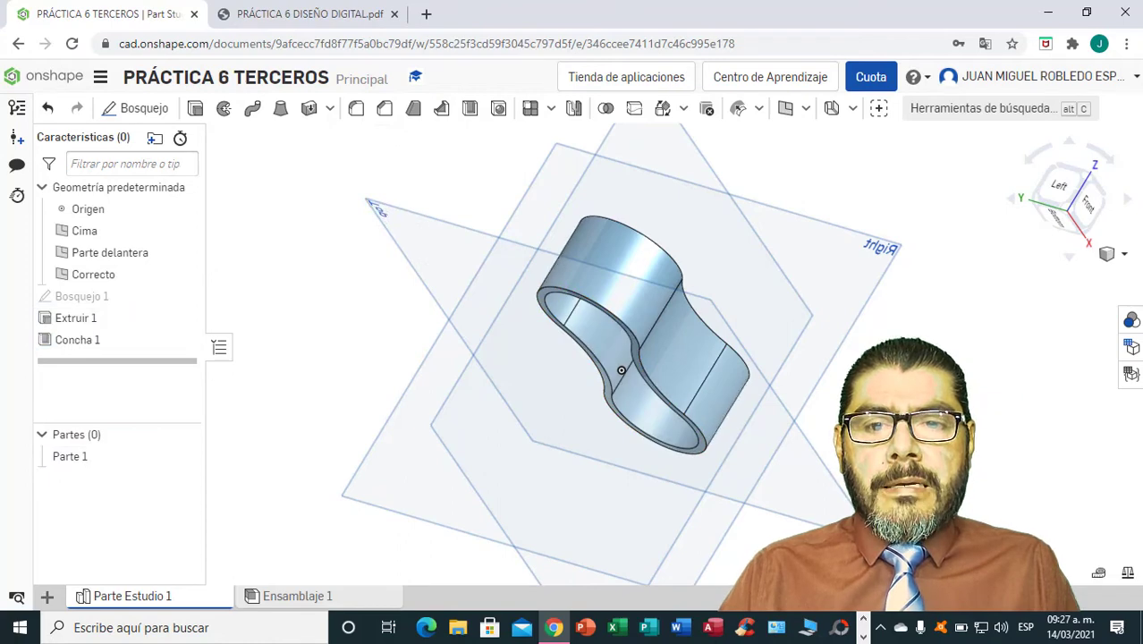
Look up the edge rounding in the PDF drawing and fillet the body's top outer edge with a 6 mm radius.
right_click_drag(581, 402, 570, 333)
right_click_drag(617, 370, 658, 349)
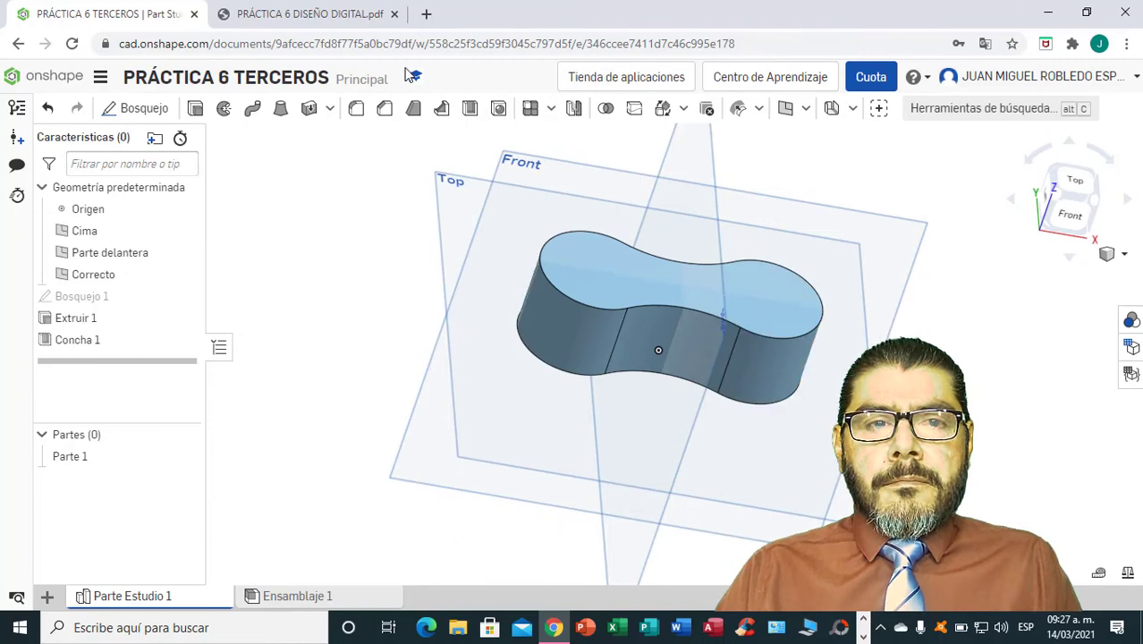
left_click(312, 20)
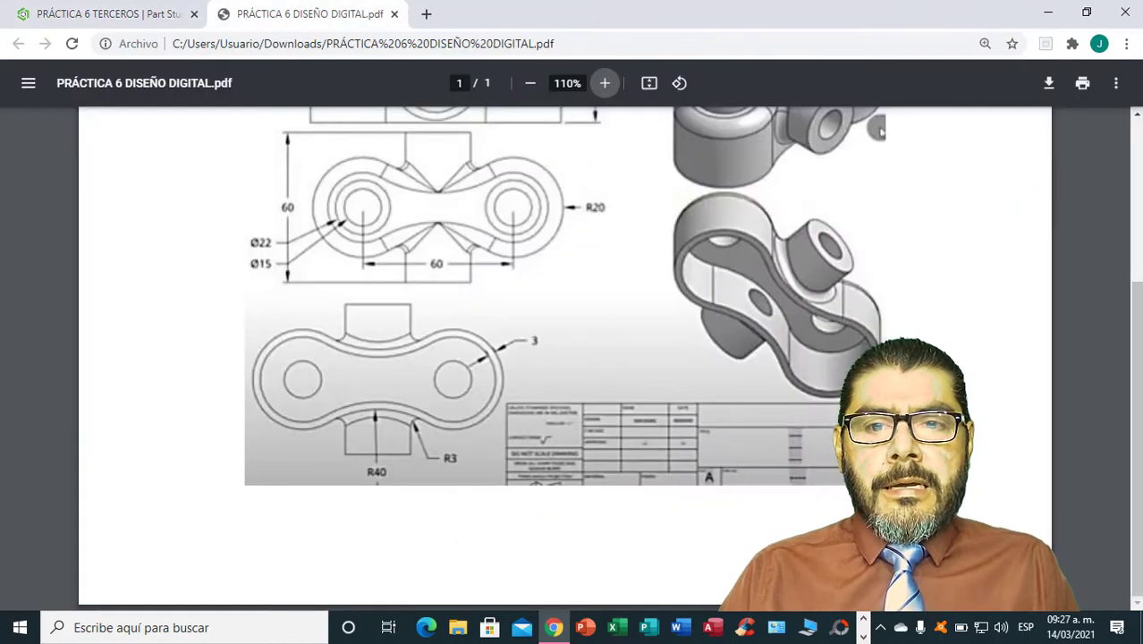
scroll(845, 357, "up", 3)
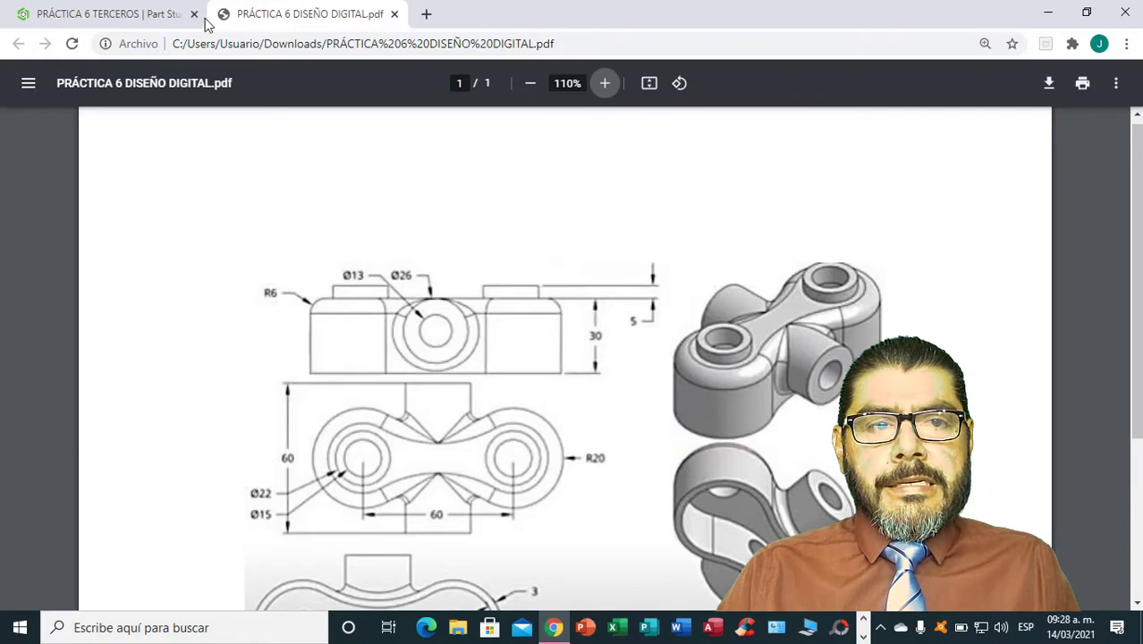
left_click(112, 16)
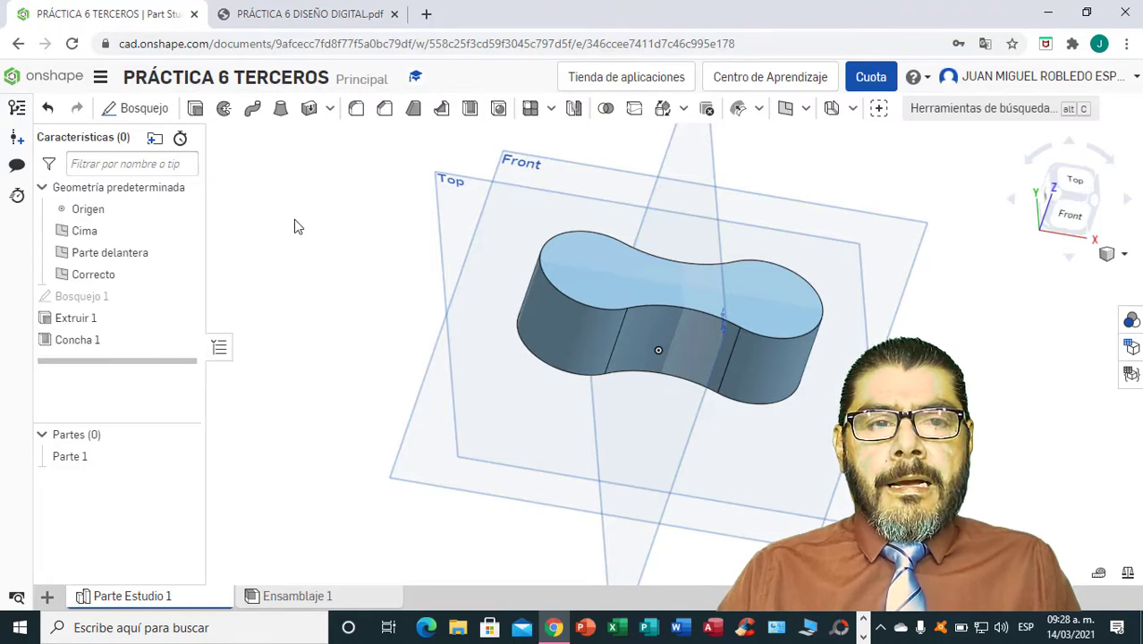
left_click(355, 110)
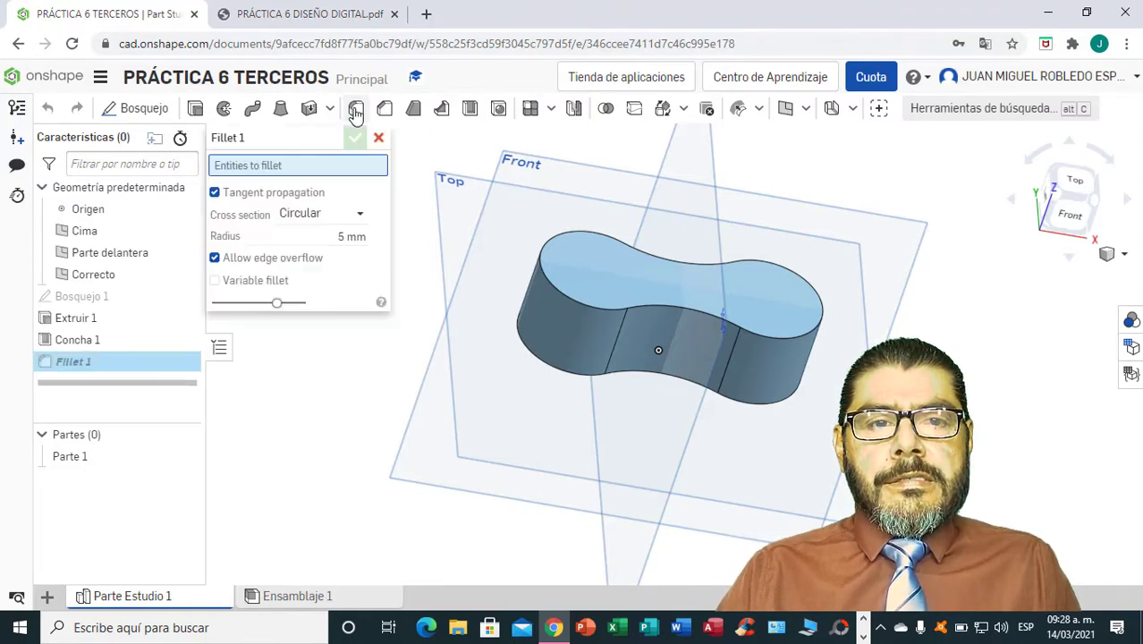
left_click(353, 237)
key("BackSpace")
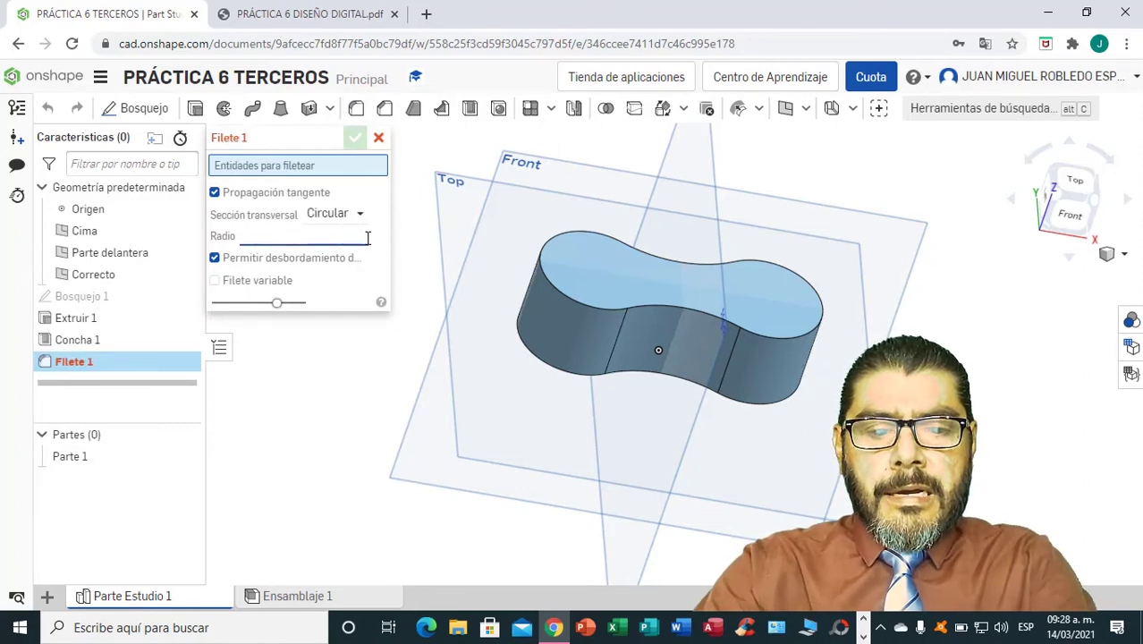
type("6")
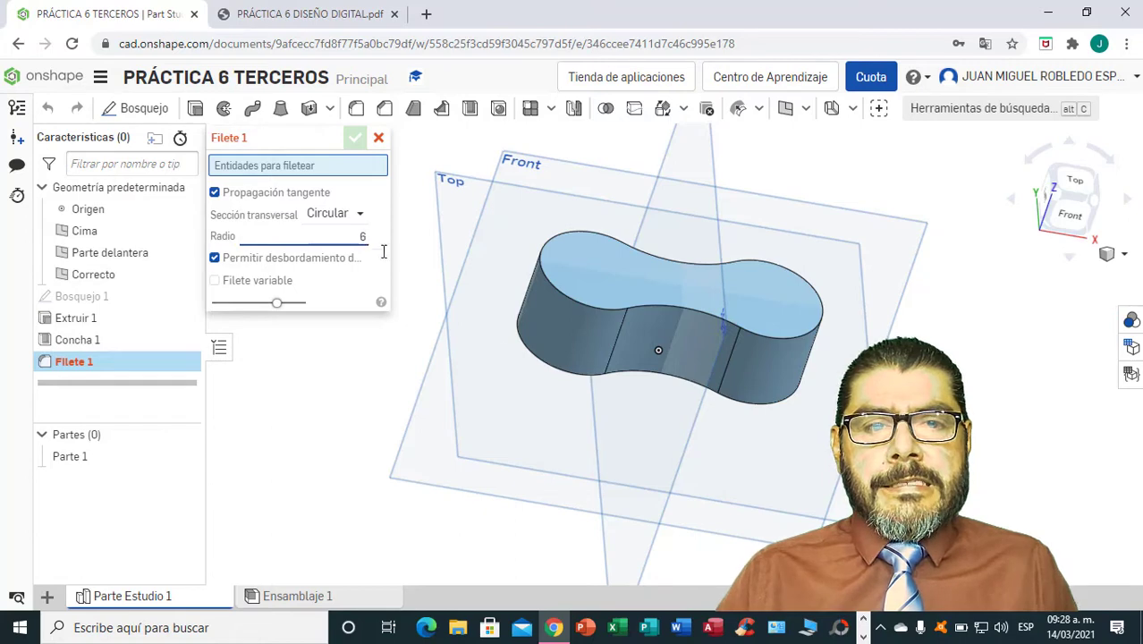
left_click(588, 308)
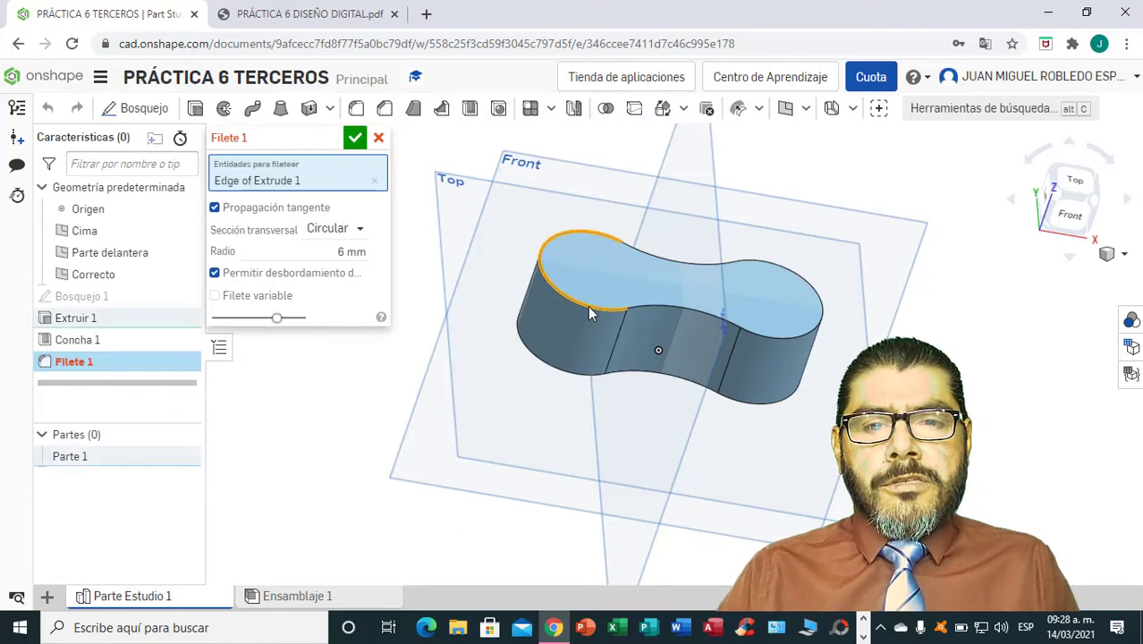
left_click(355, 140)
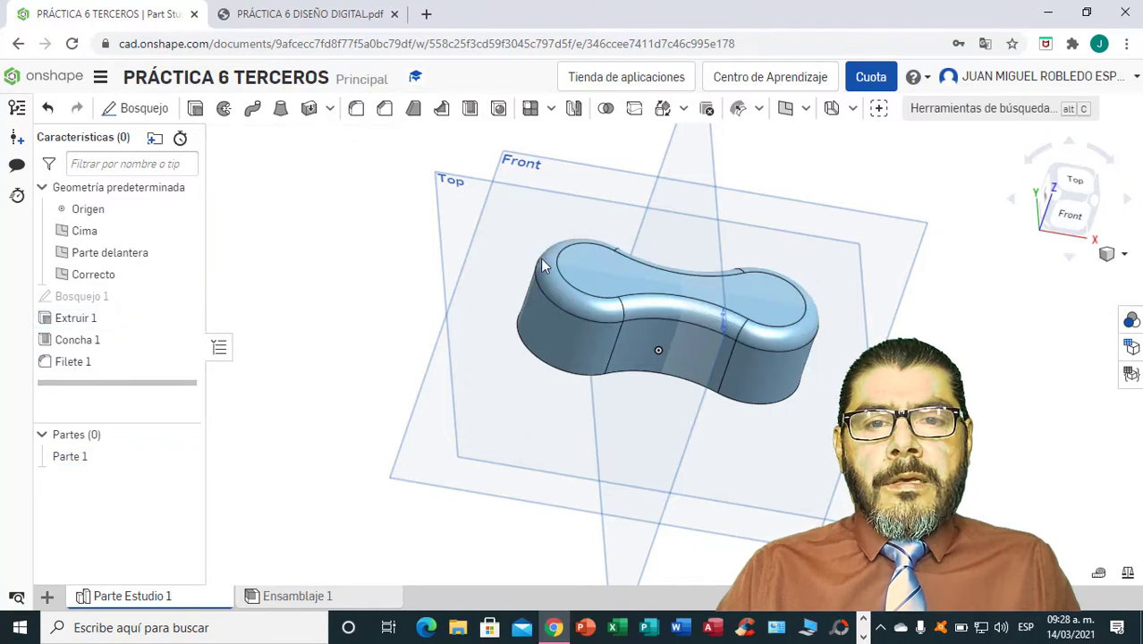
Switch to the PDF drawing and examine the diameters and height of the two top bosses.
right_click_drag(657, 350, 766, 451)
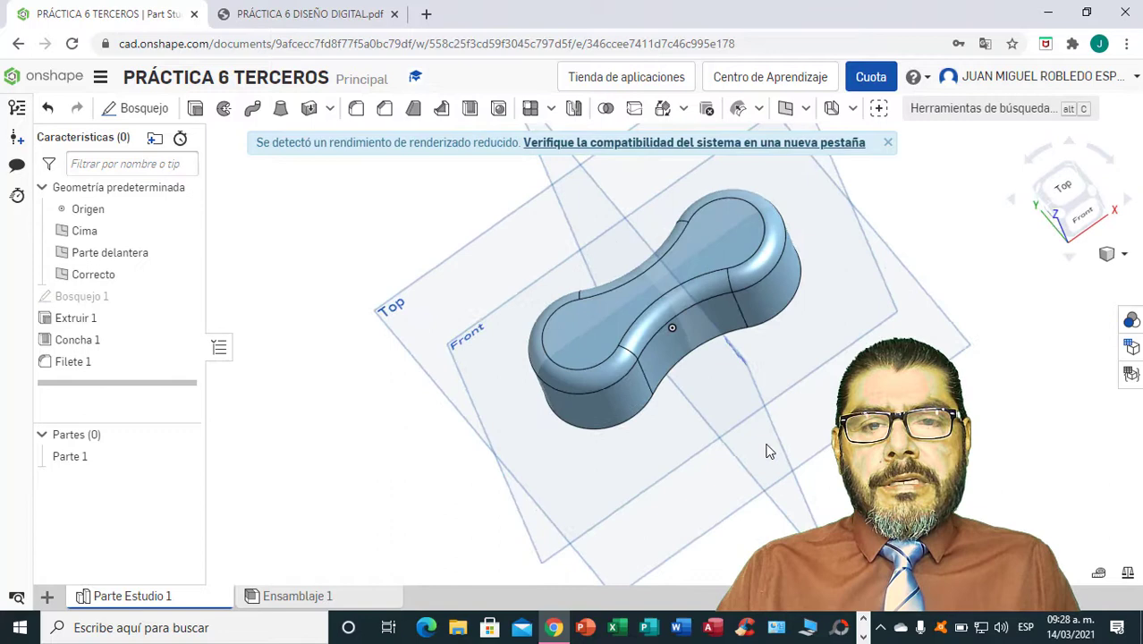
left_click(407, 10)
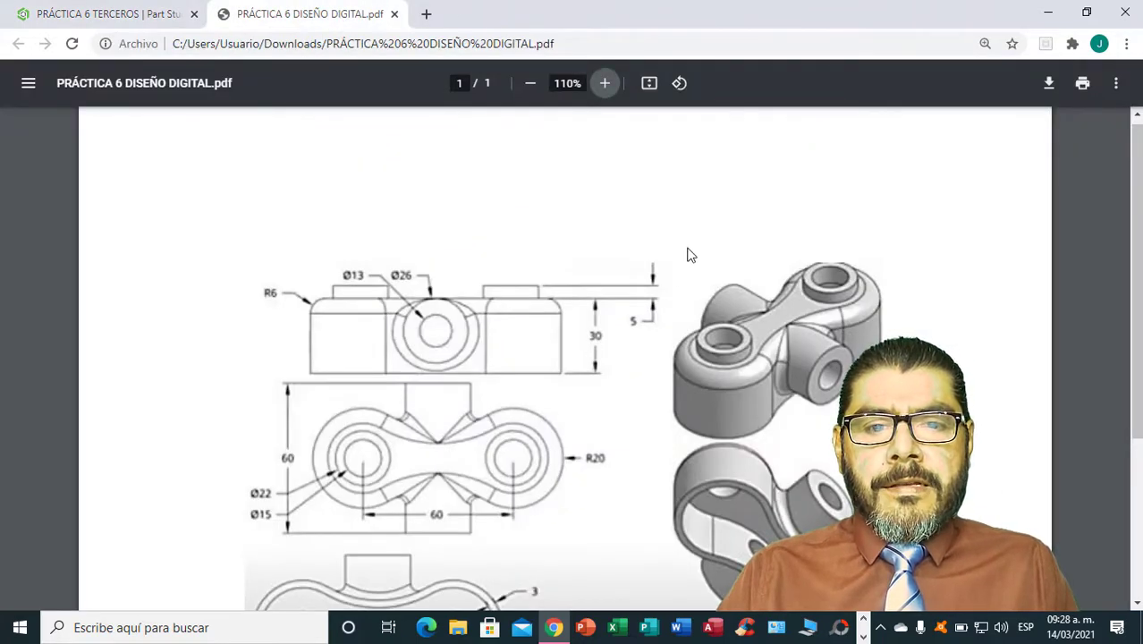
scroll(689, 260, "down", 1)
scroll(689, 255, "up", 1)
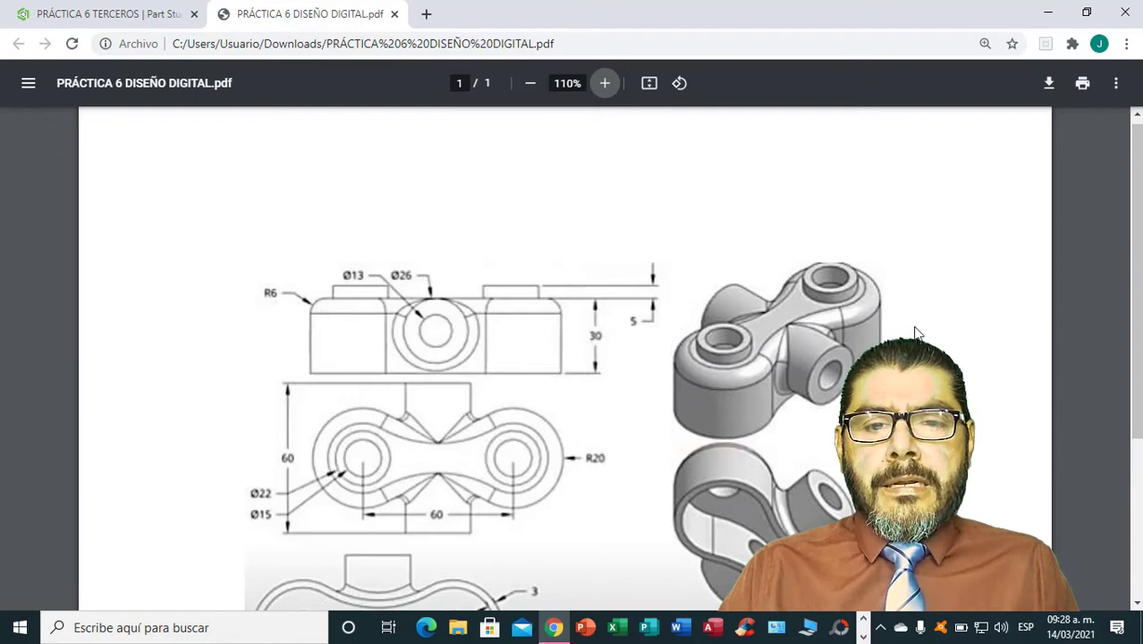
scroll(903, 334, "down", 1)
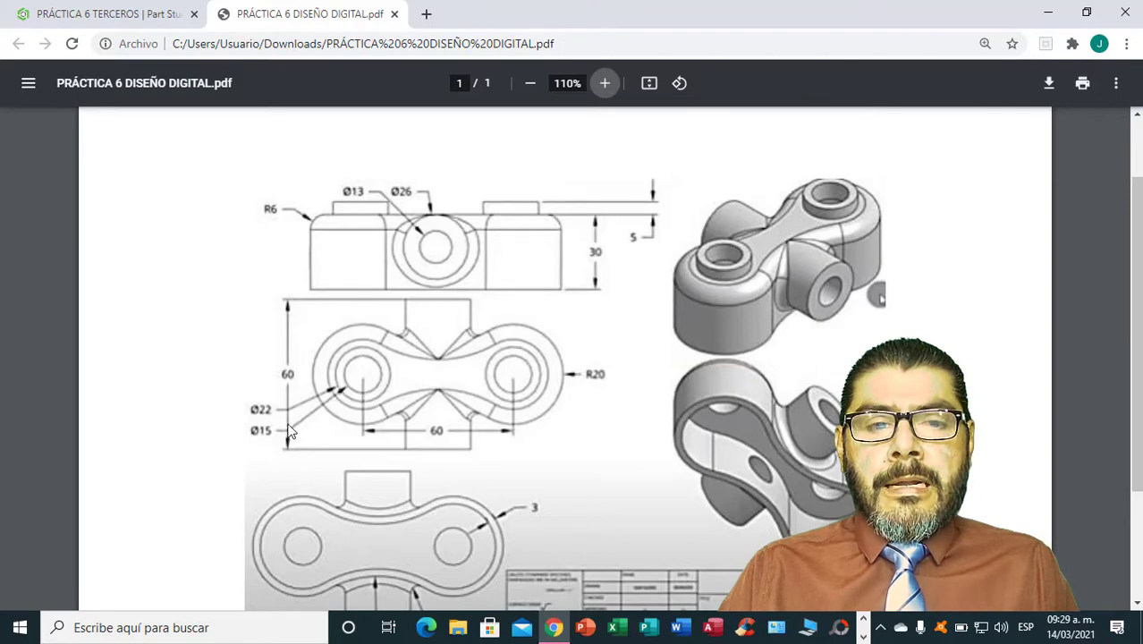
Return to the Onshape part studio and start a new sketch on the body's flat top face, viewed from above.
left_click(128, 18)
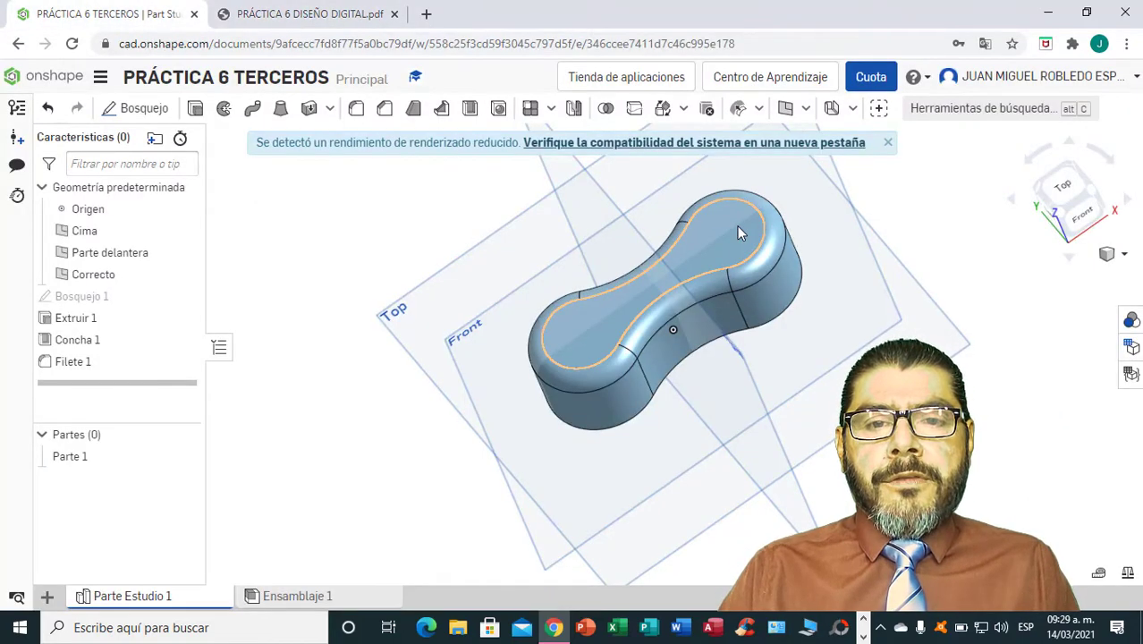
right_click_drag(738, 232, 755, 262)
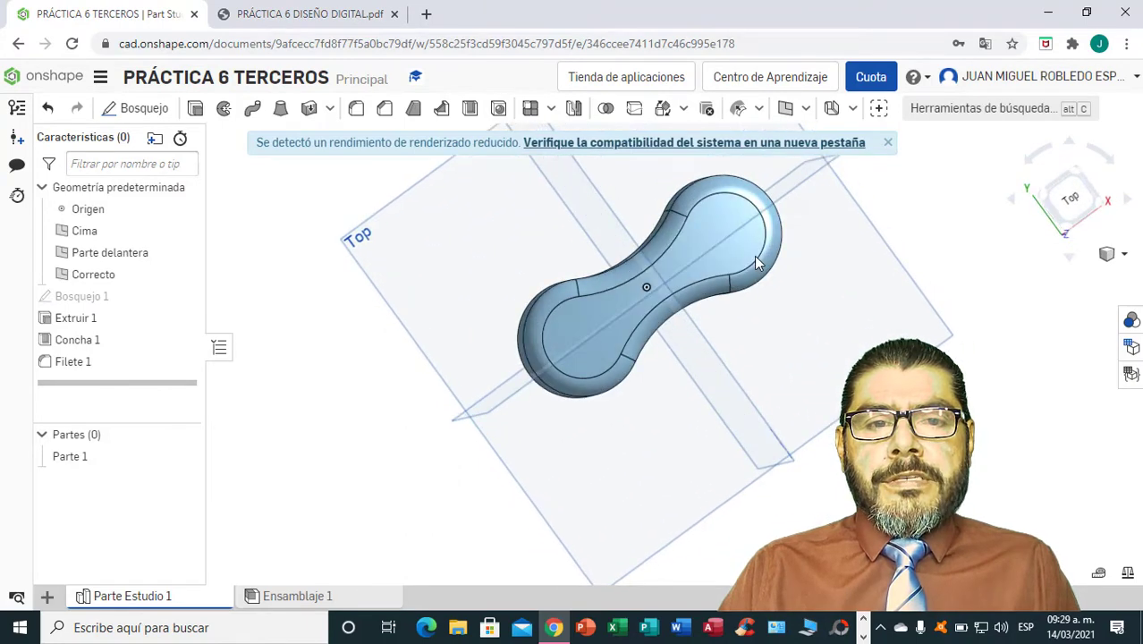
left_click(1073, 202)
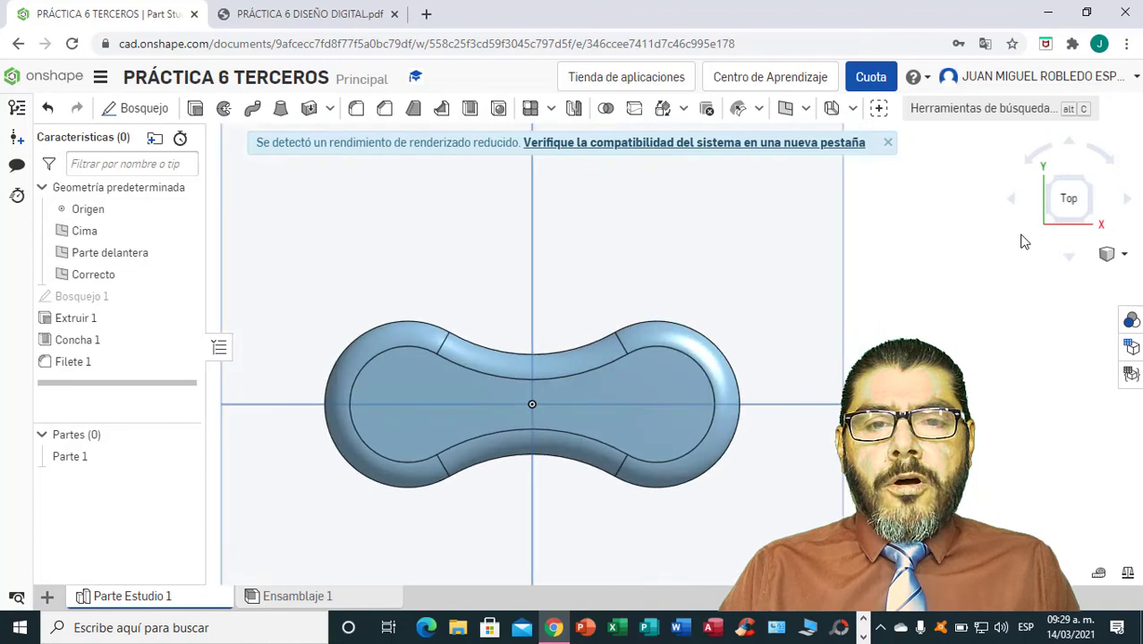
left_click(887, 143)
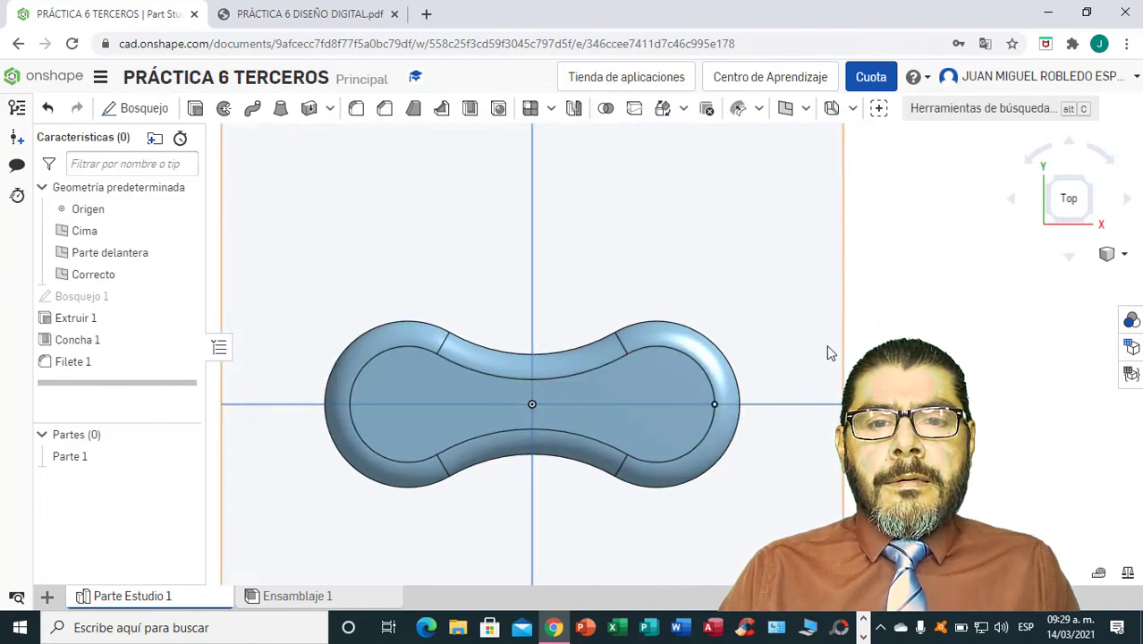
left_click(146, 110)
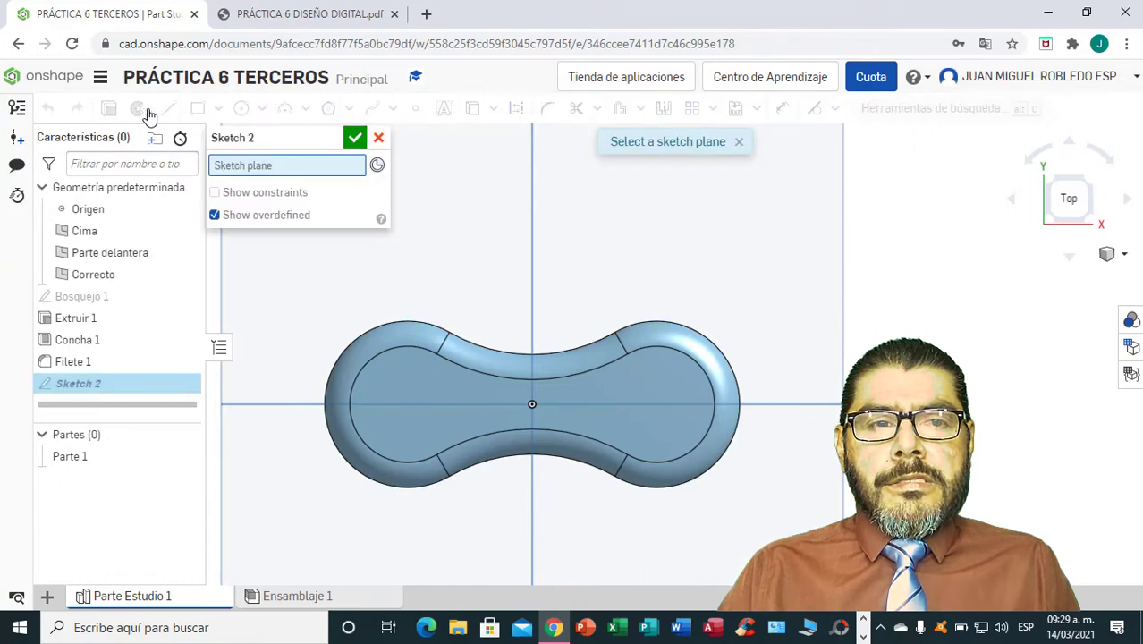
left_click(428, 404)
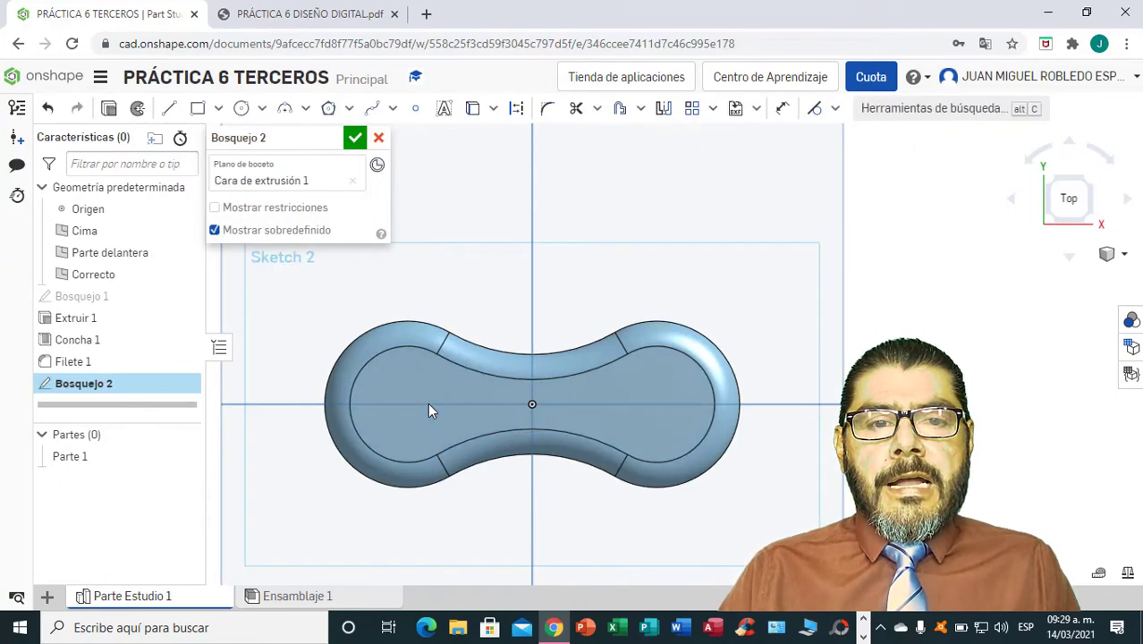
Draw a center-point circle concentric with the link's left rounded end and set its diameter to 22 mm.
left_click(263, 112)
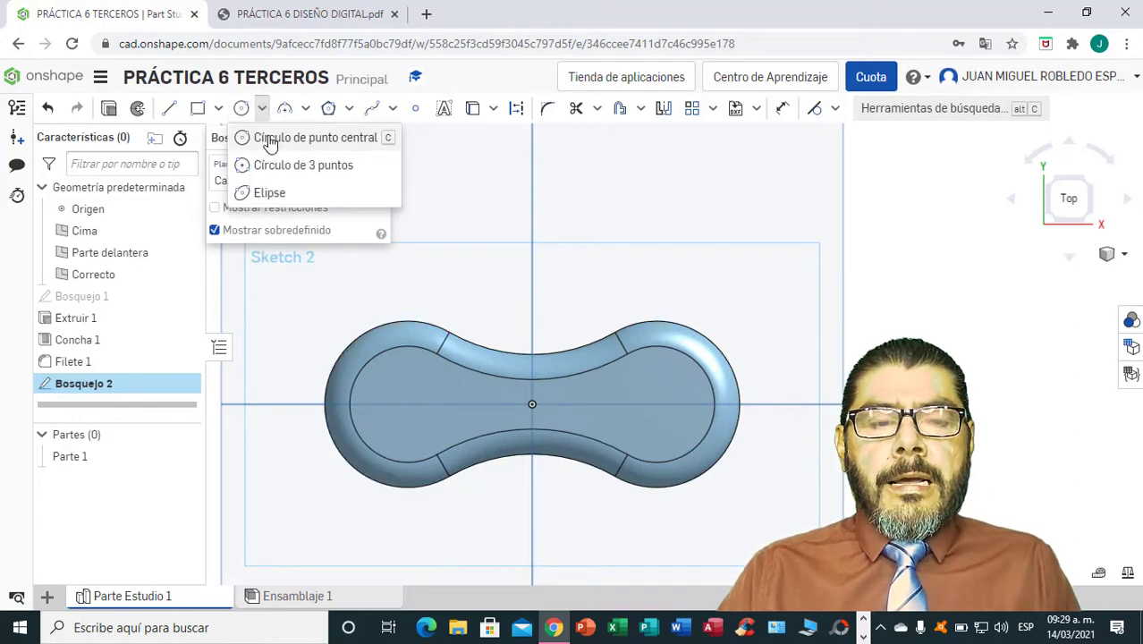
left_click(270, 141)
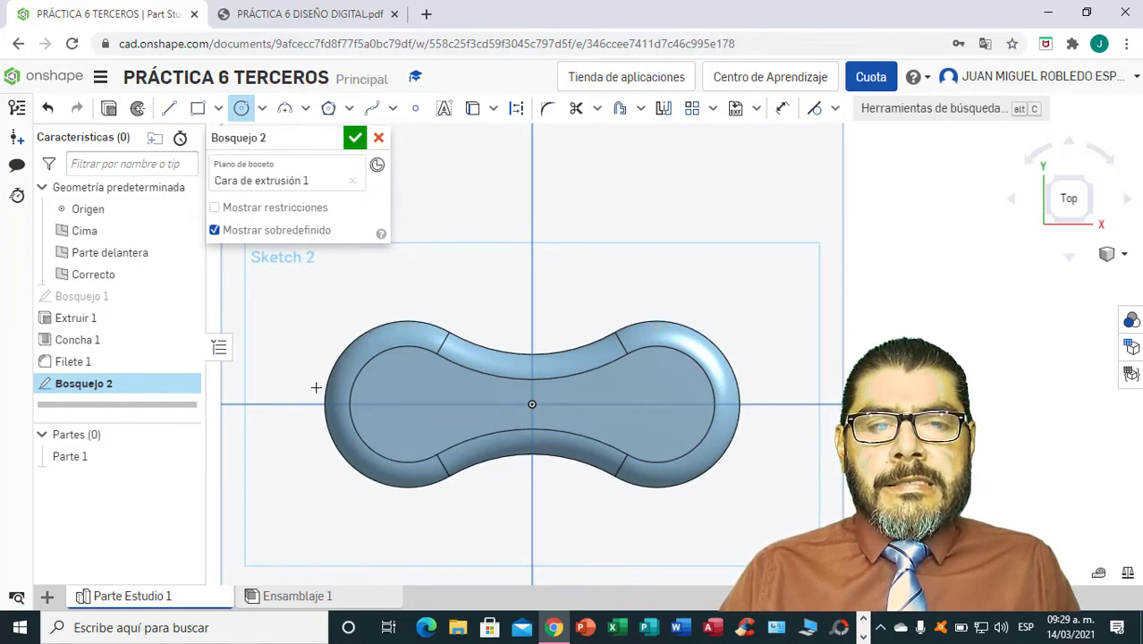
left_click(407, 408)
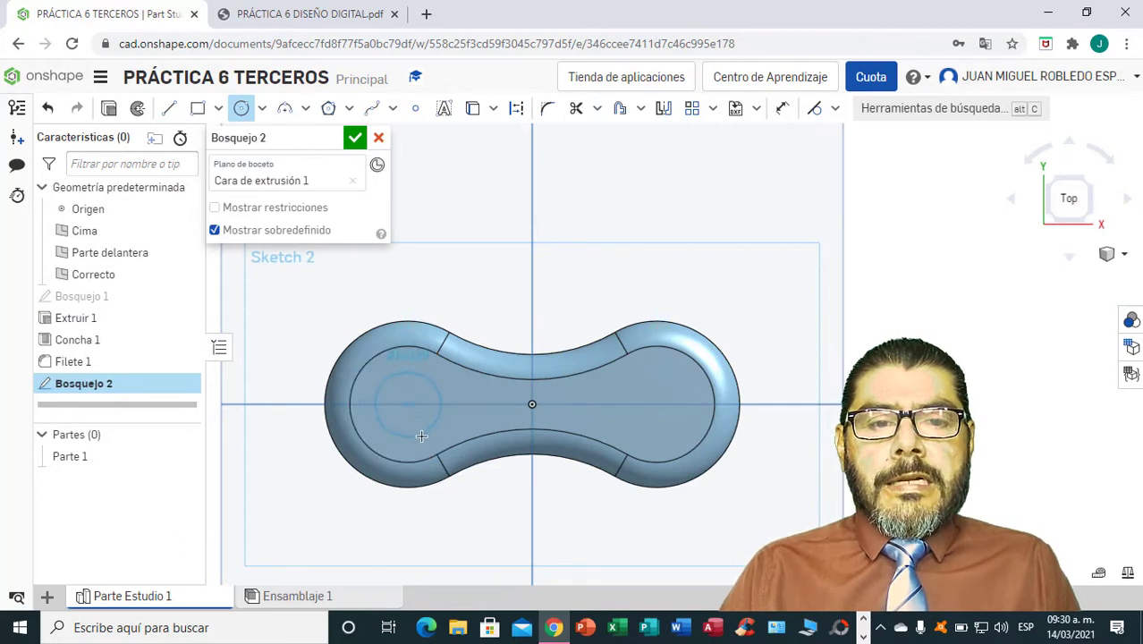
left_click(425, 443)
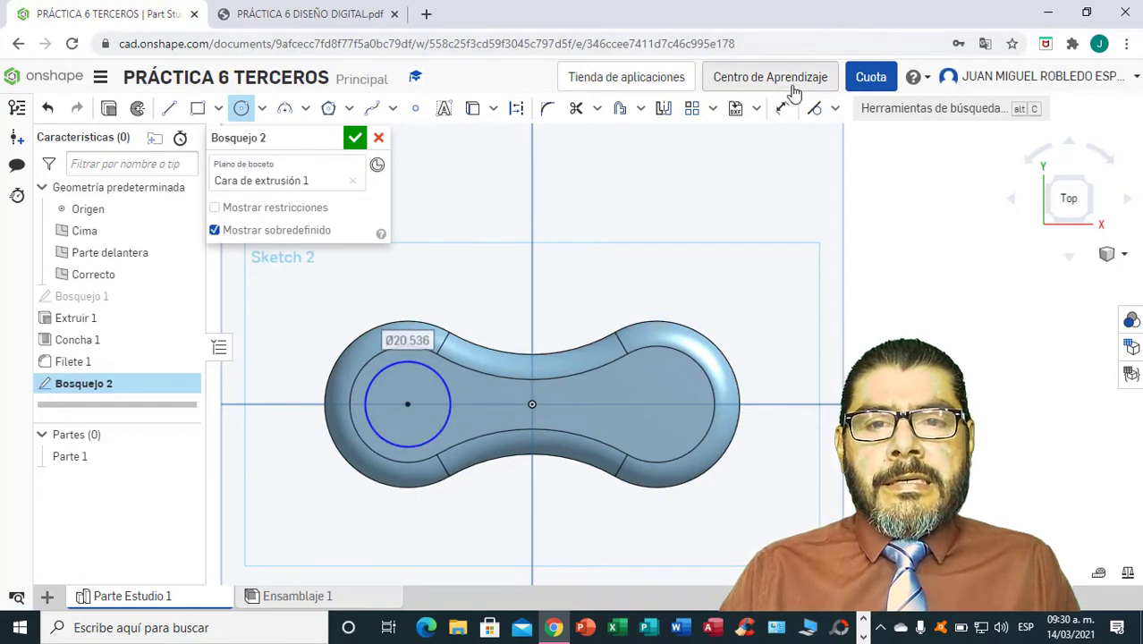
left_click(781, 108)
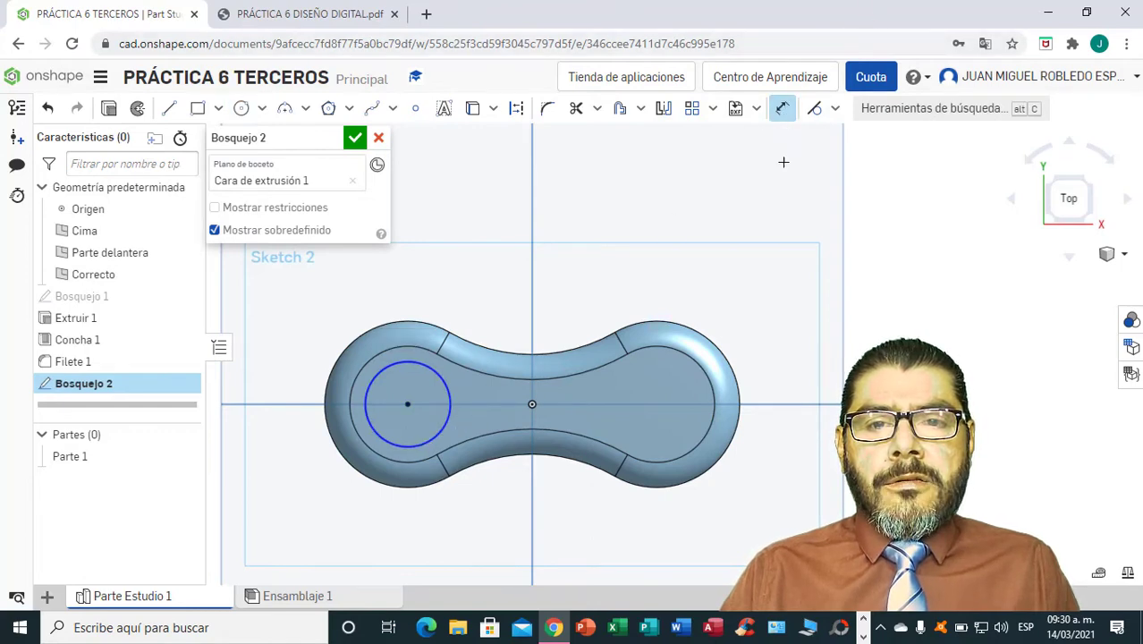
left_click(389, 366)
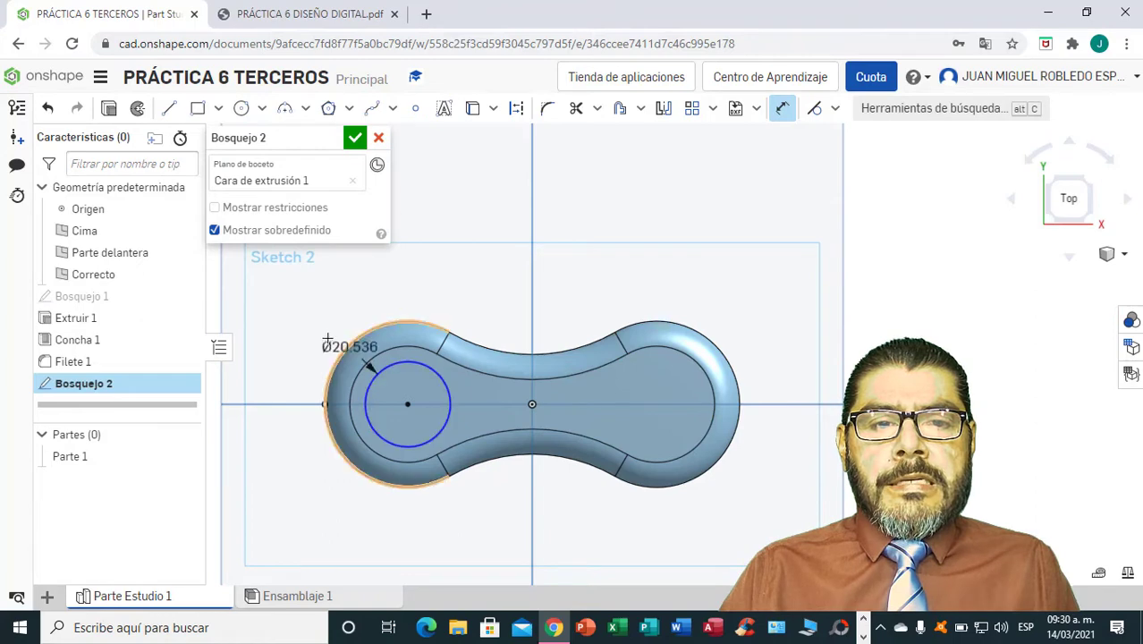
left_click(297, 305)
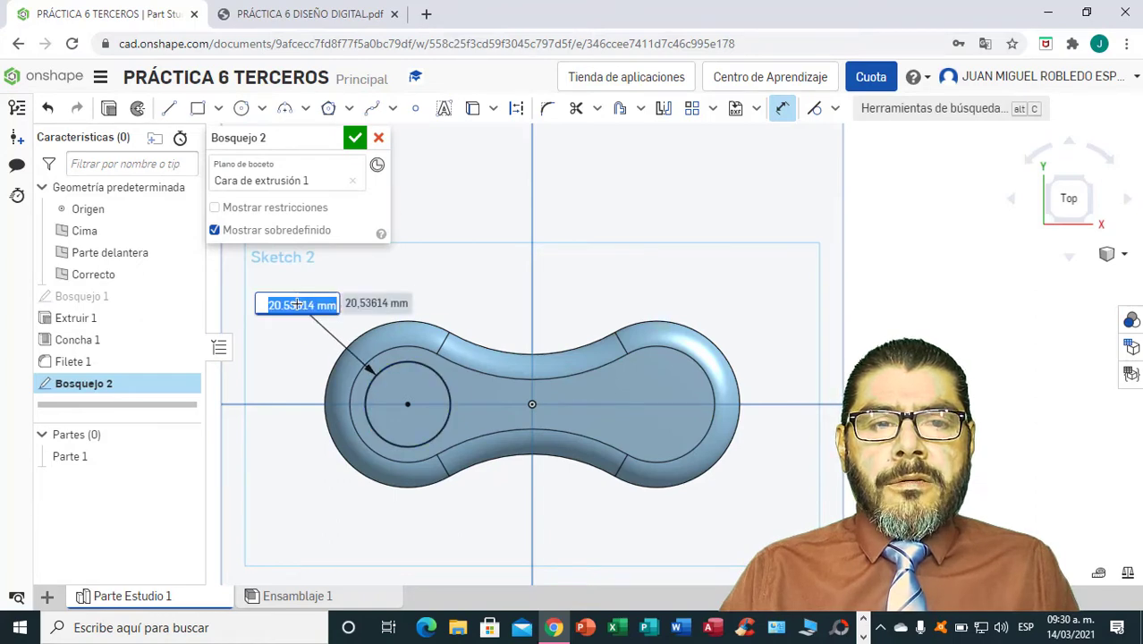
type("22")
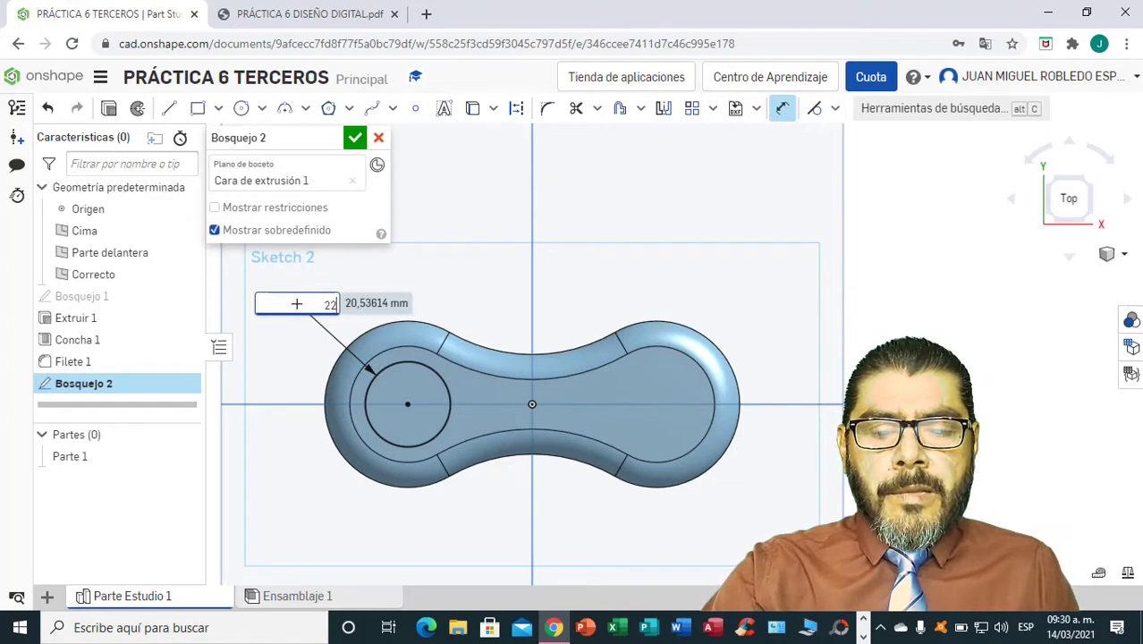
key("Return")
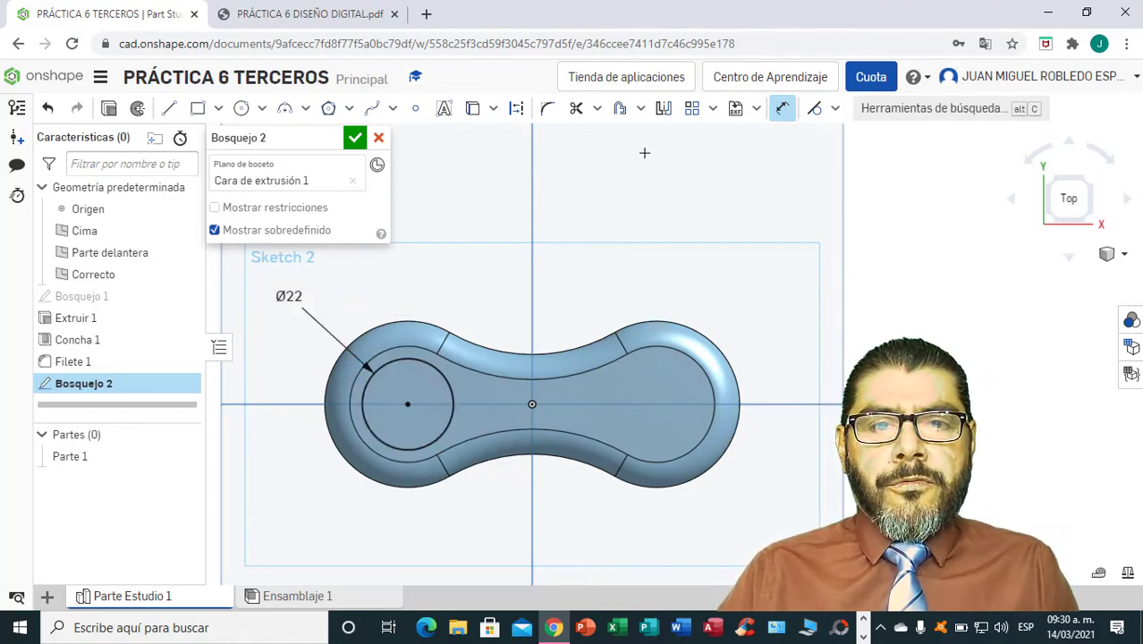
Draw a second circle concentric with the 22 mm circle and set its diameter to 15 mm.
left_click(262, 111)
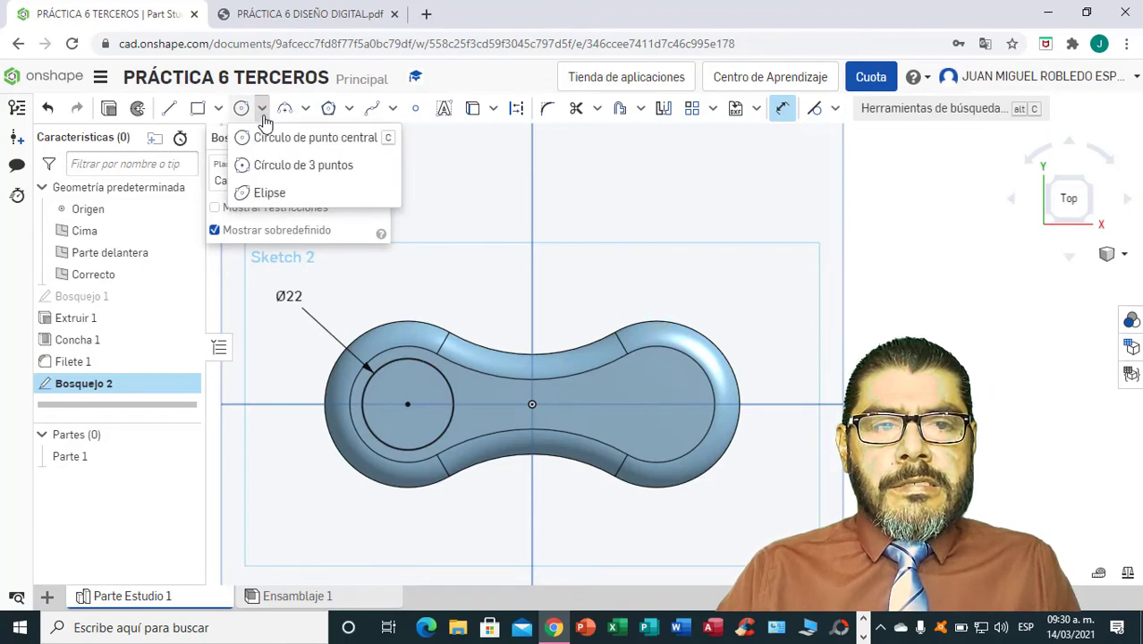
left_click(265, 141)
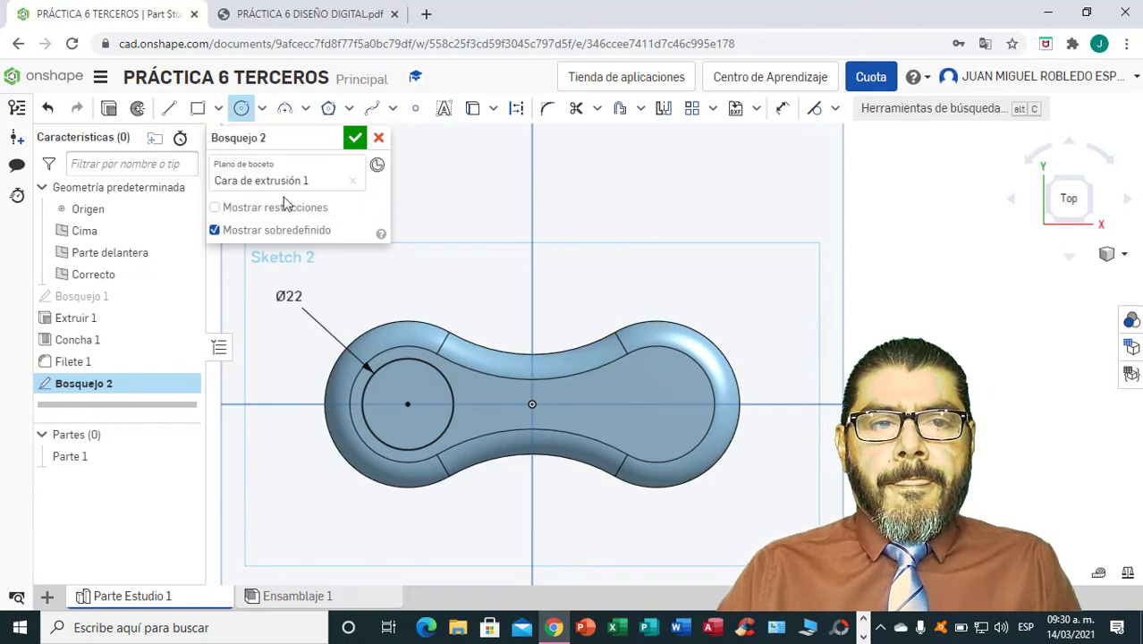
left_click(407, 405)
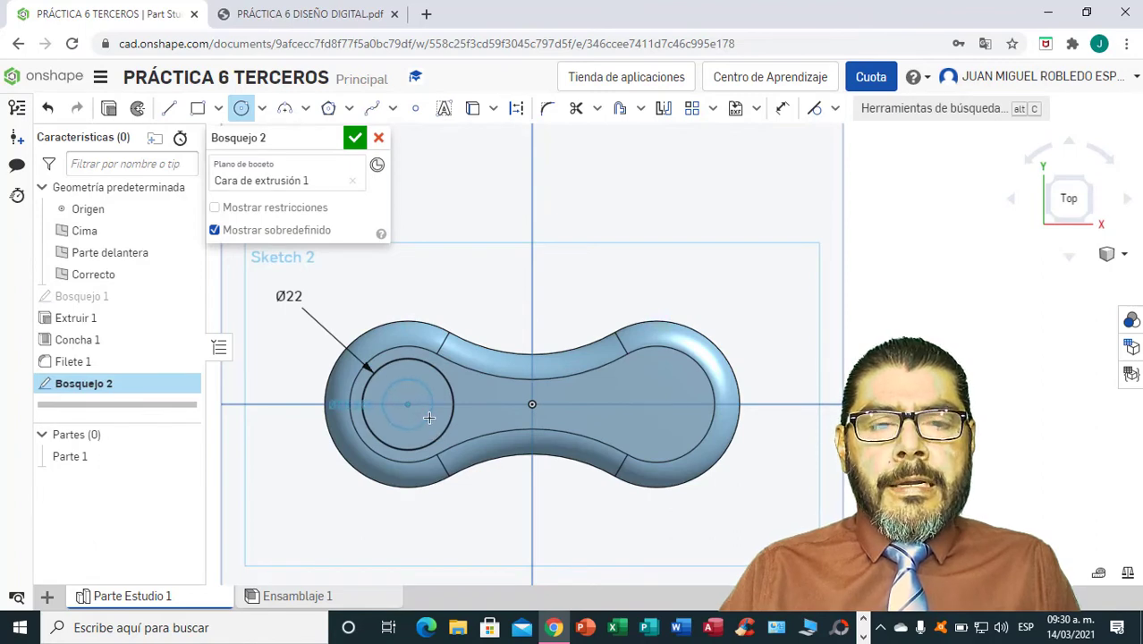
left_click(431, 424)
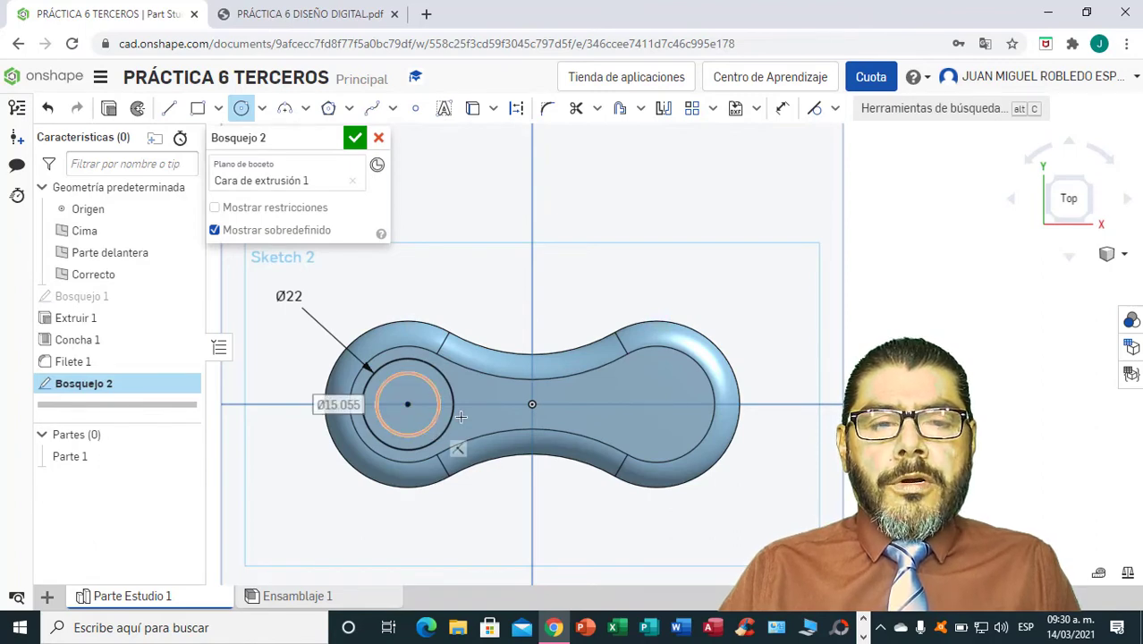
left_click(782, 111)
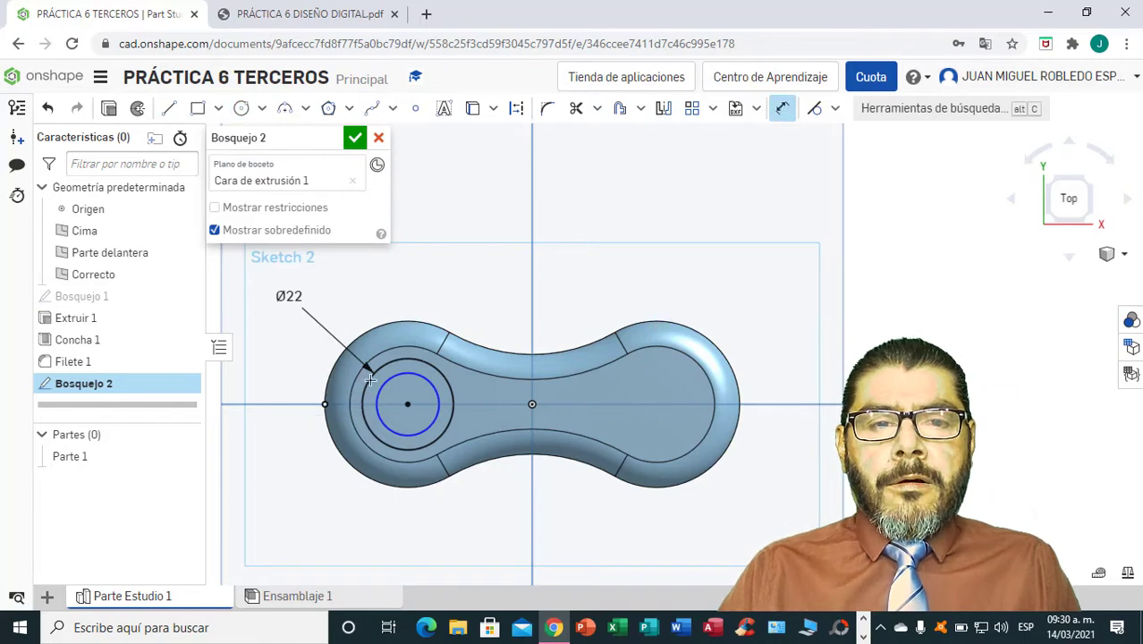
left_click(381, 390)
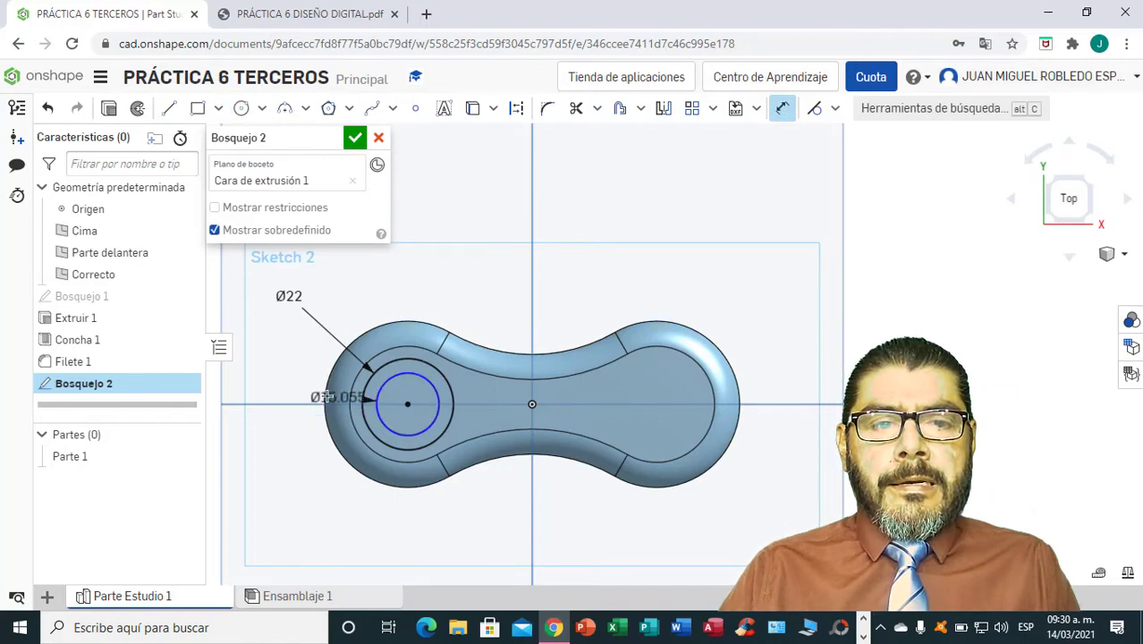
left_click(282, 388)
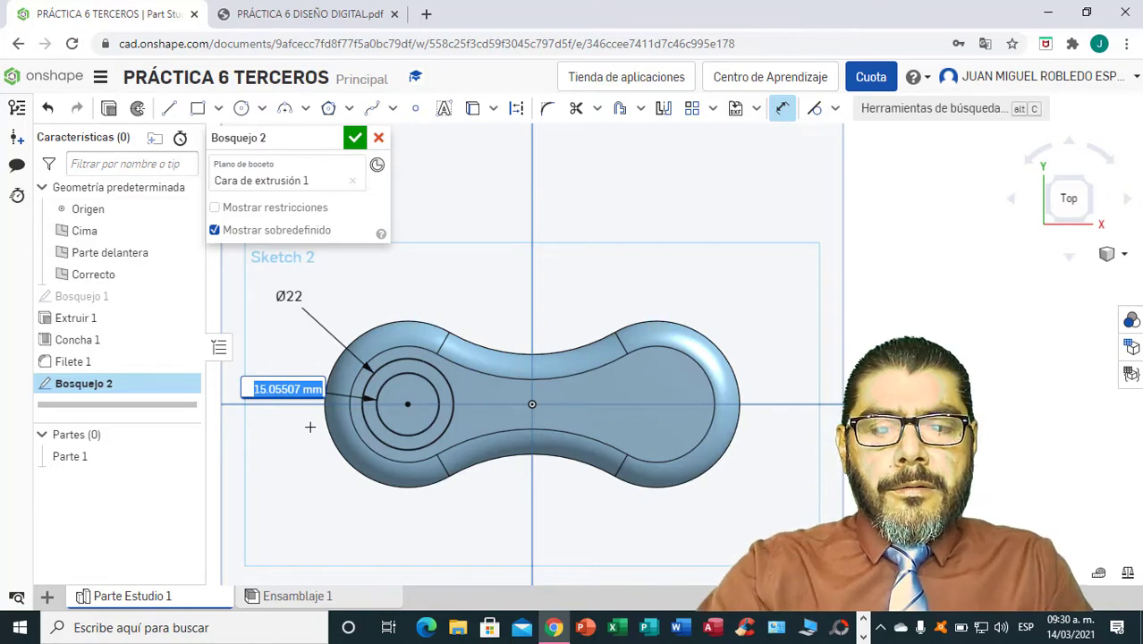
type("1")
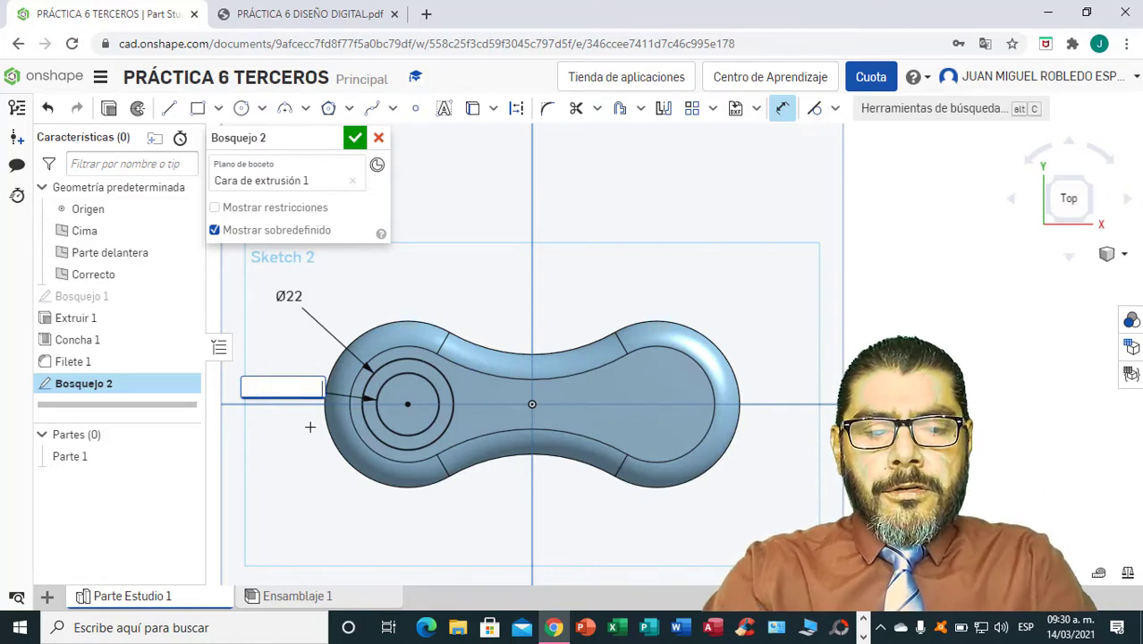
type("5")
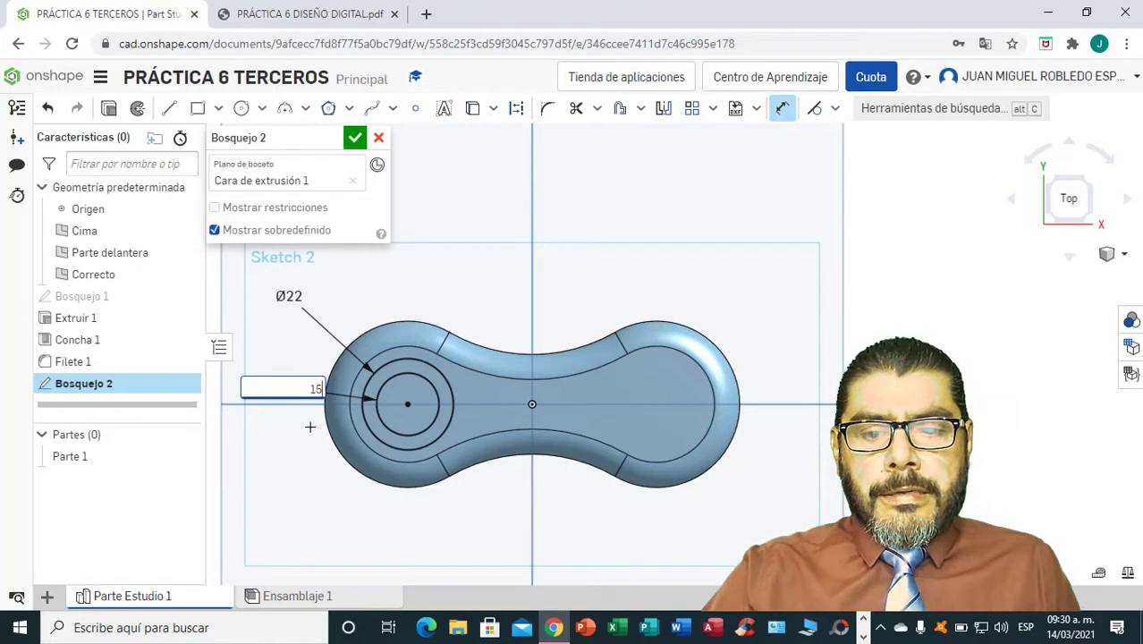
key("Return")
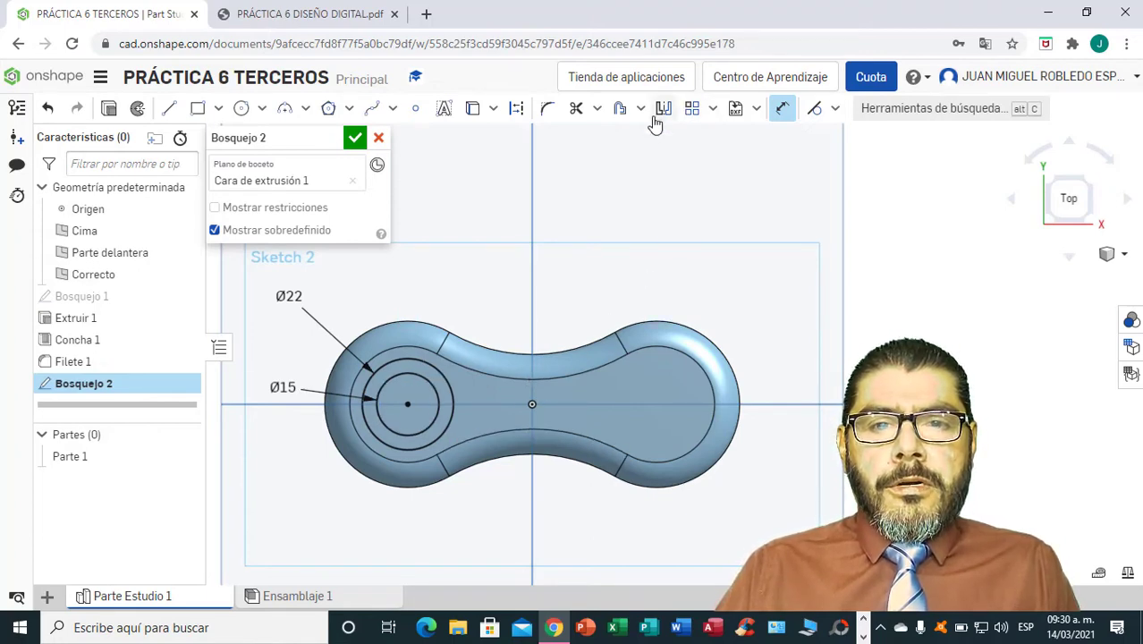
Draw a vertical construction line about 70 mm long through the origin, crossing the middle of the link.
left_click(169, 108)
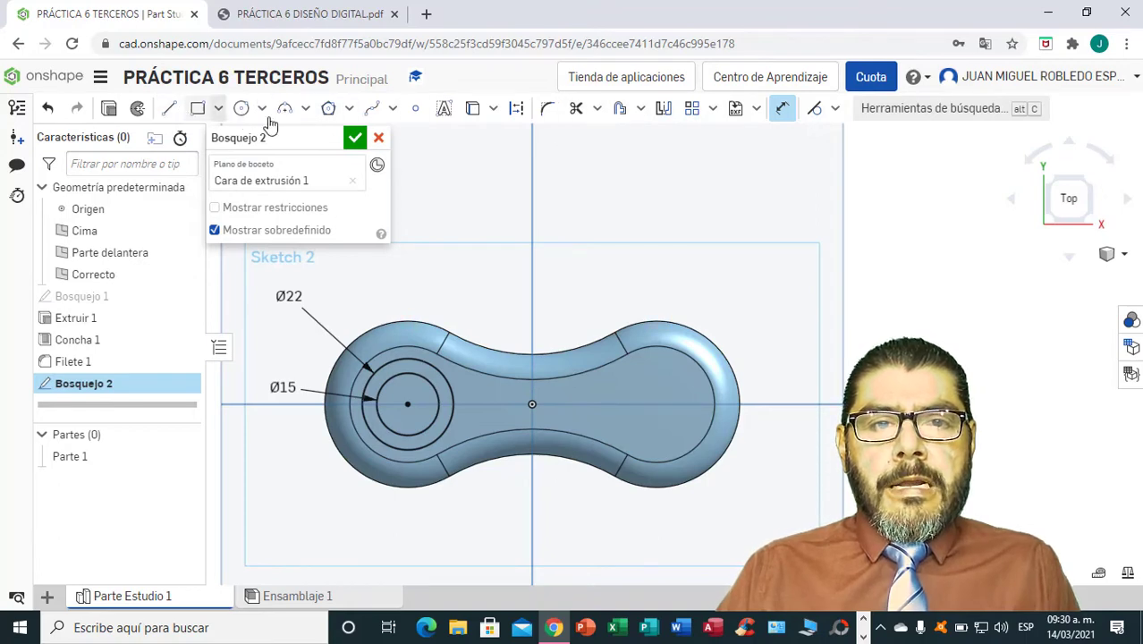
left_click(516, 108)
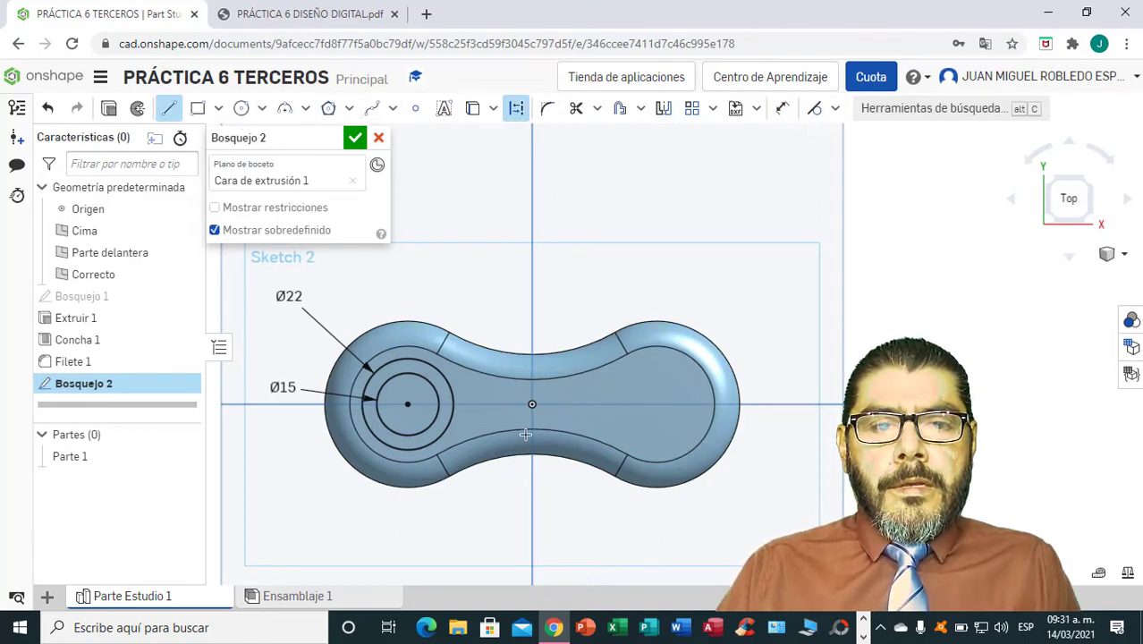
left_click(531, 543)
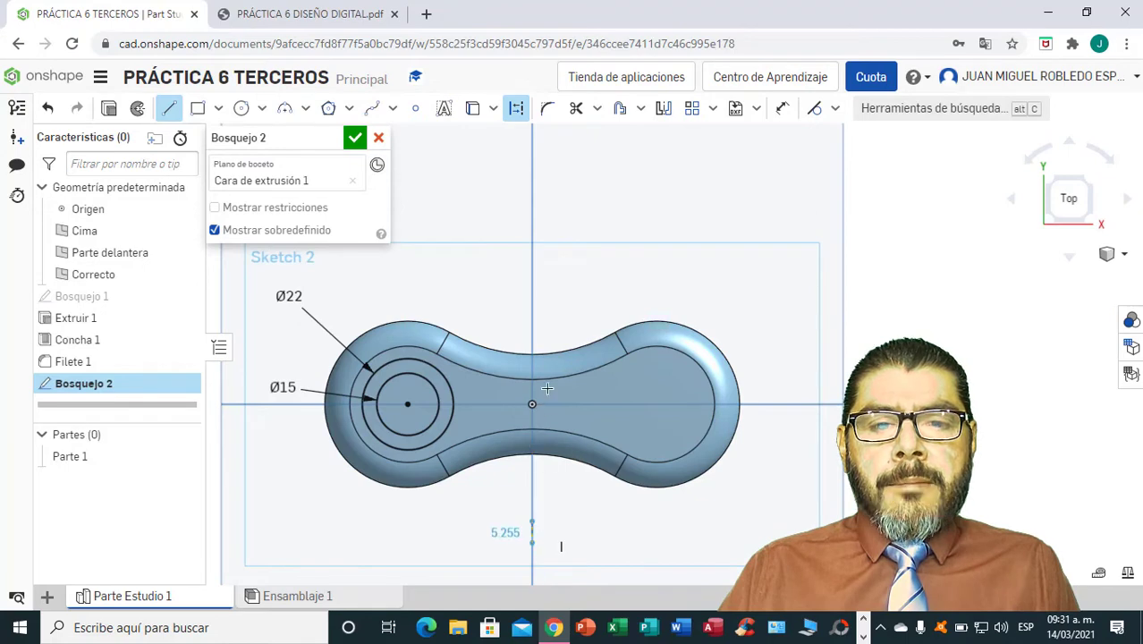
left_click(532, 252)
key("Escape")
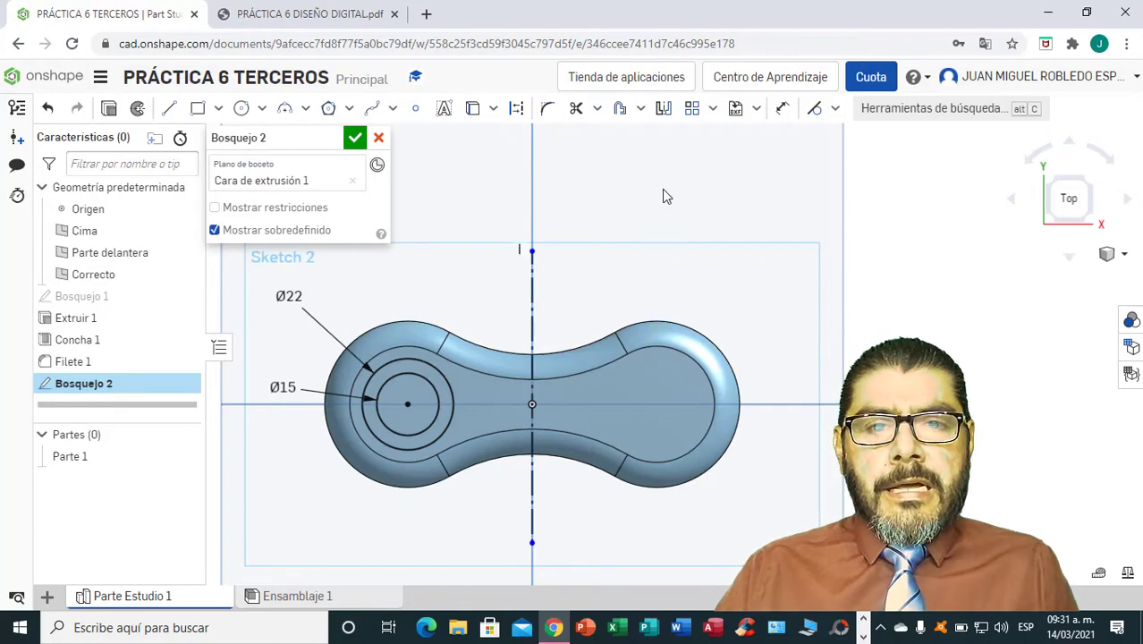
Mirror the 22 mm and 15 mm circles across the vertical construction line and finish the sketch.
left_click(662, 109)
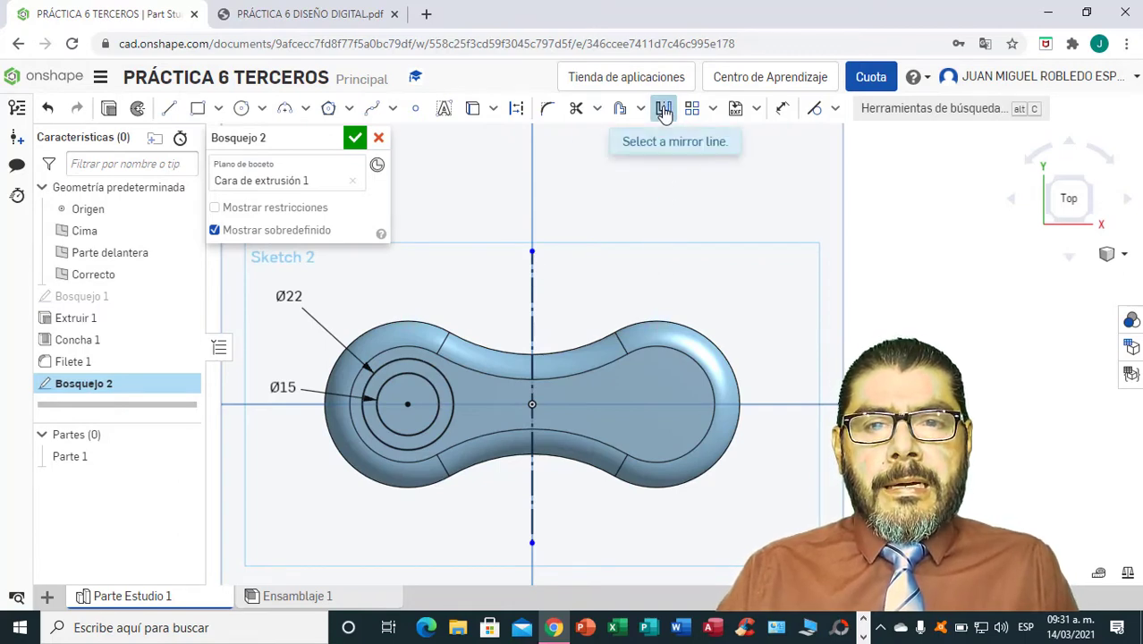
left_click(533, 377)
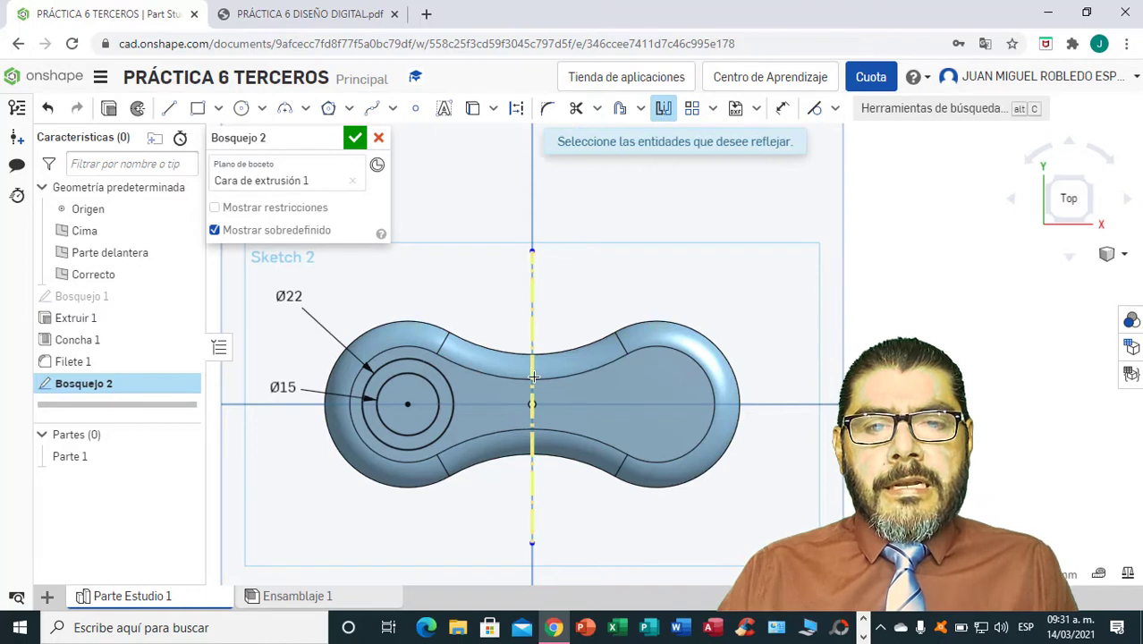
left_click(452, 395)
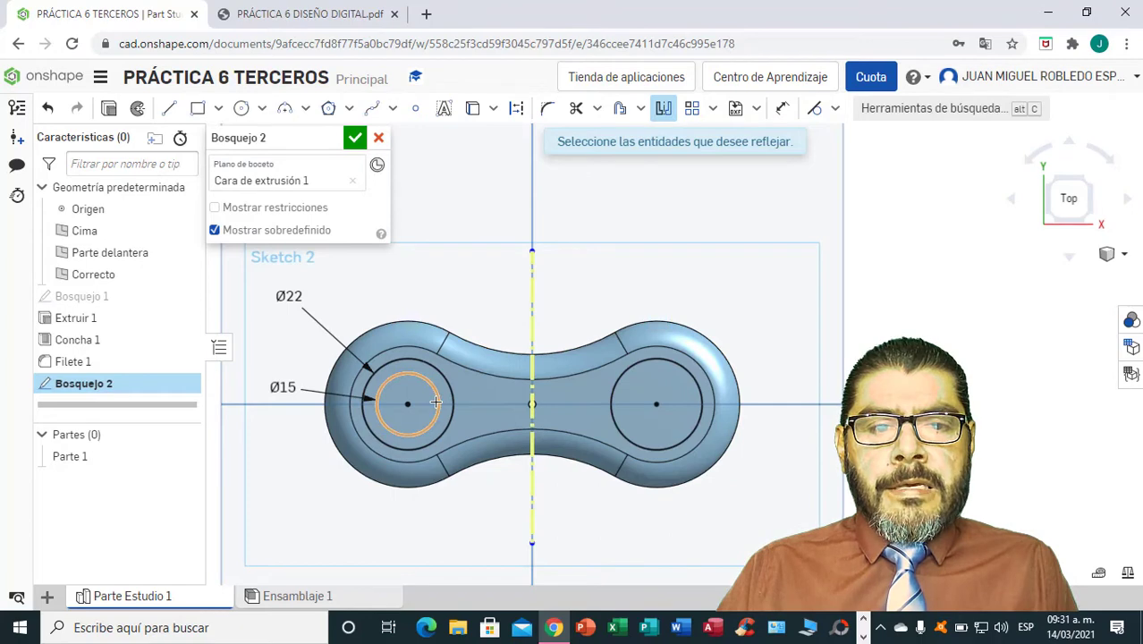
left_click(435, 402)
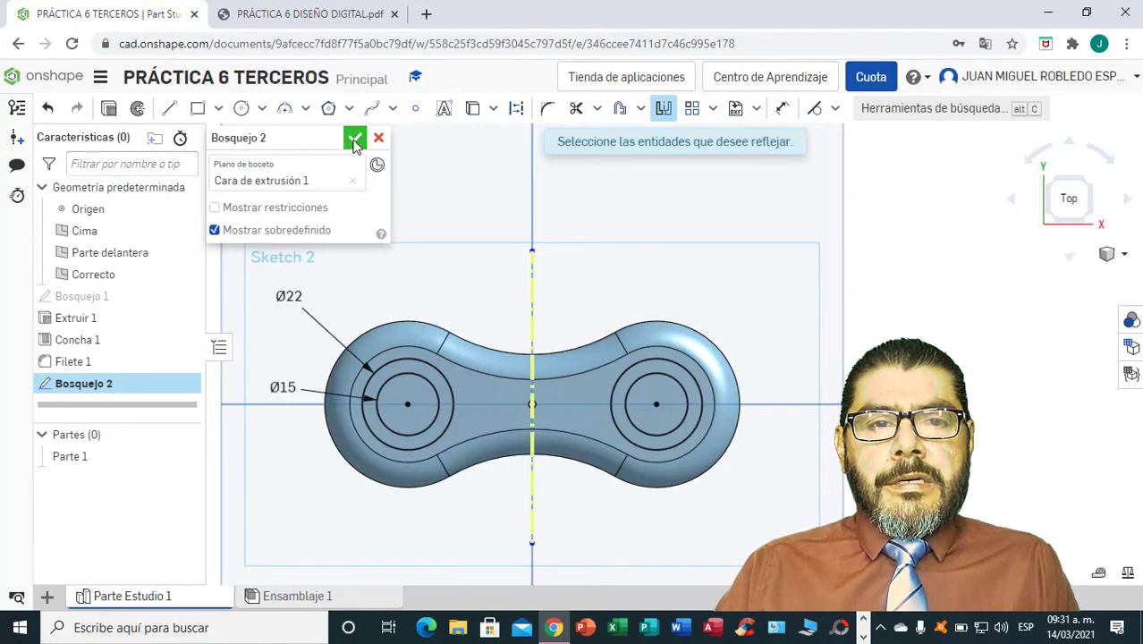
left_click(355, 139)
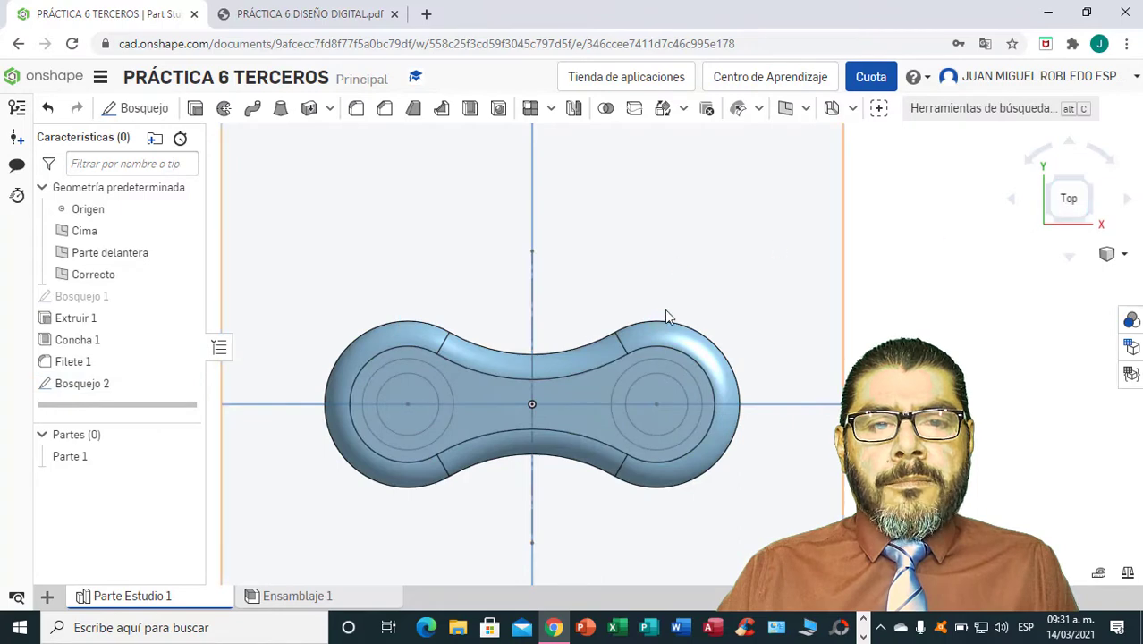
Cut the two 15 mm circles through the entire body with a Through all extrude in remove mode.
left_click(195, 108)
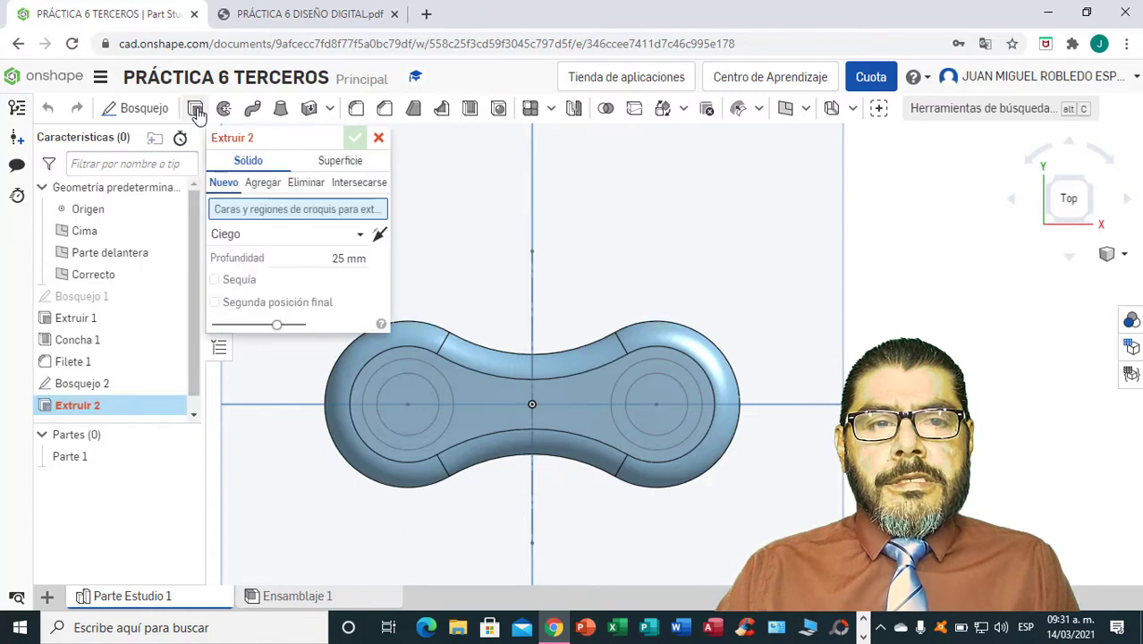
left_click(410, 422)
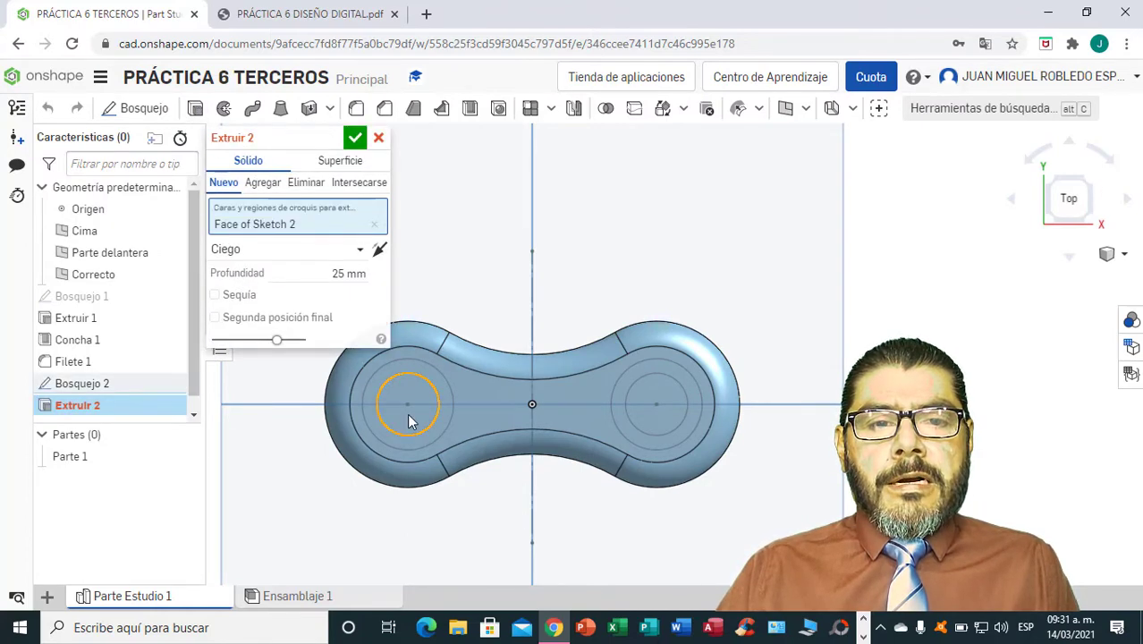
left_click(644, 399)
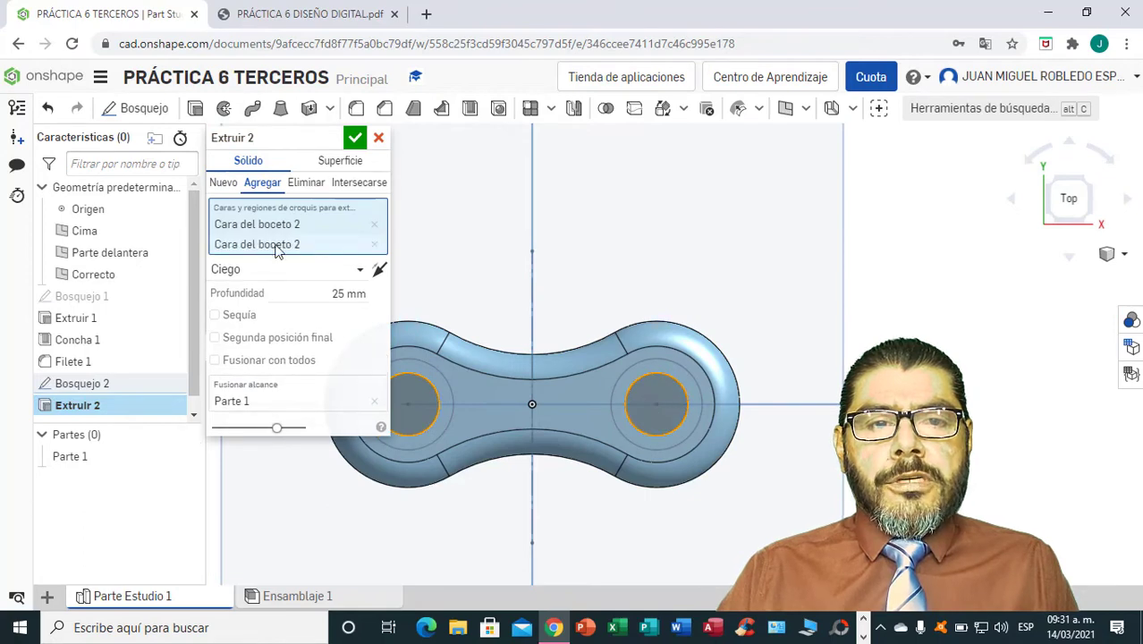
left_click(307, 183)
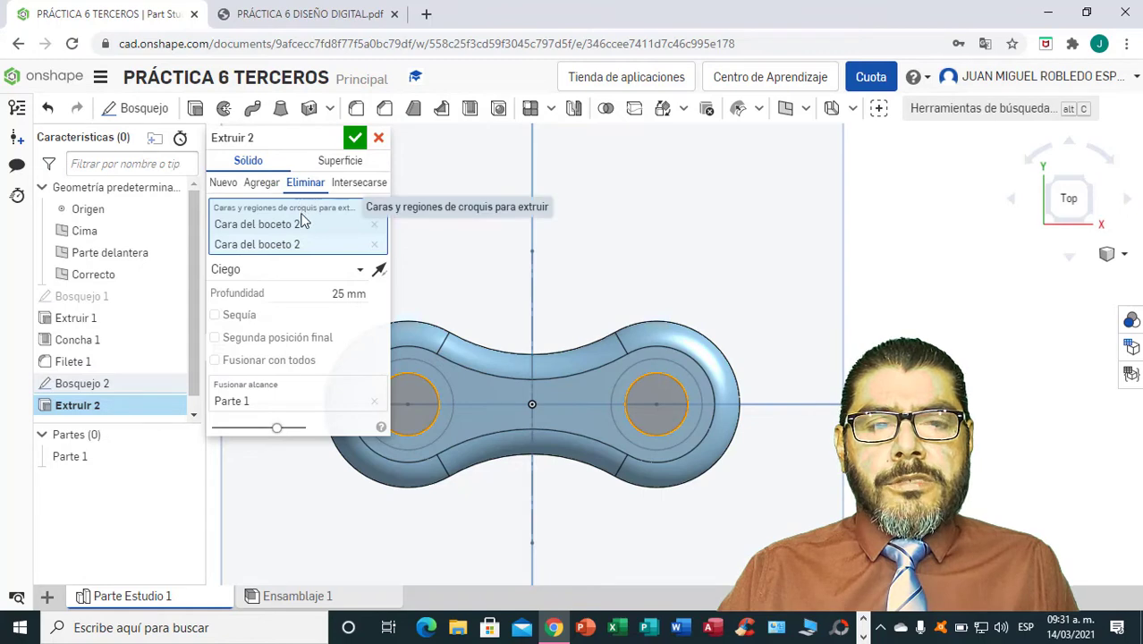
left_click(358, 270)
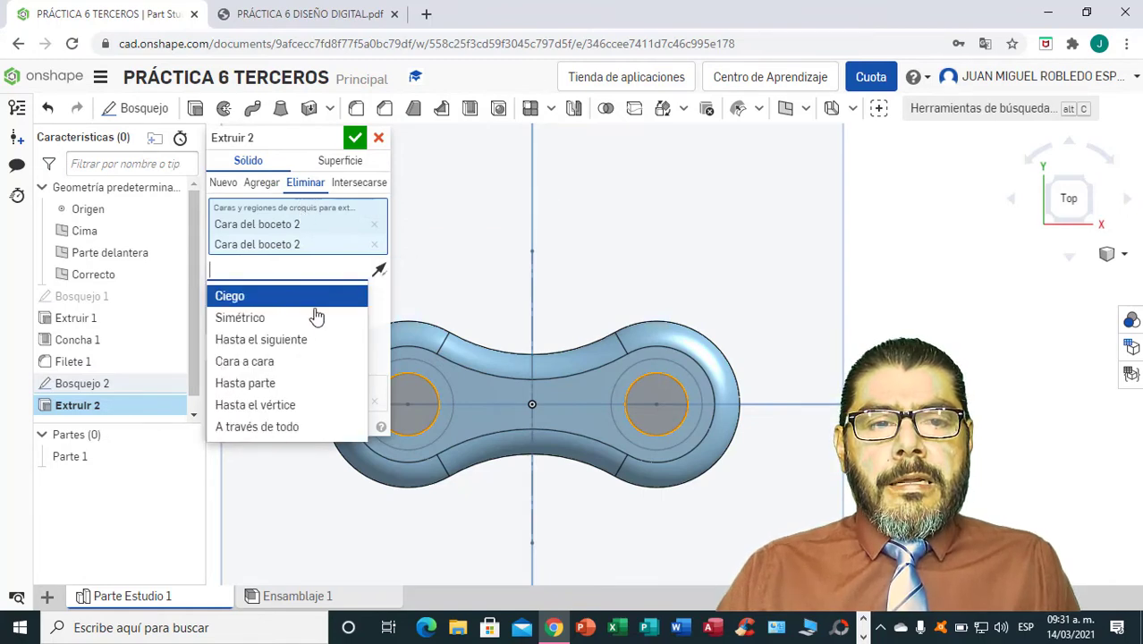
left_click(267, 427)
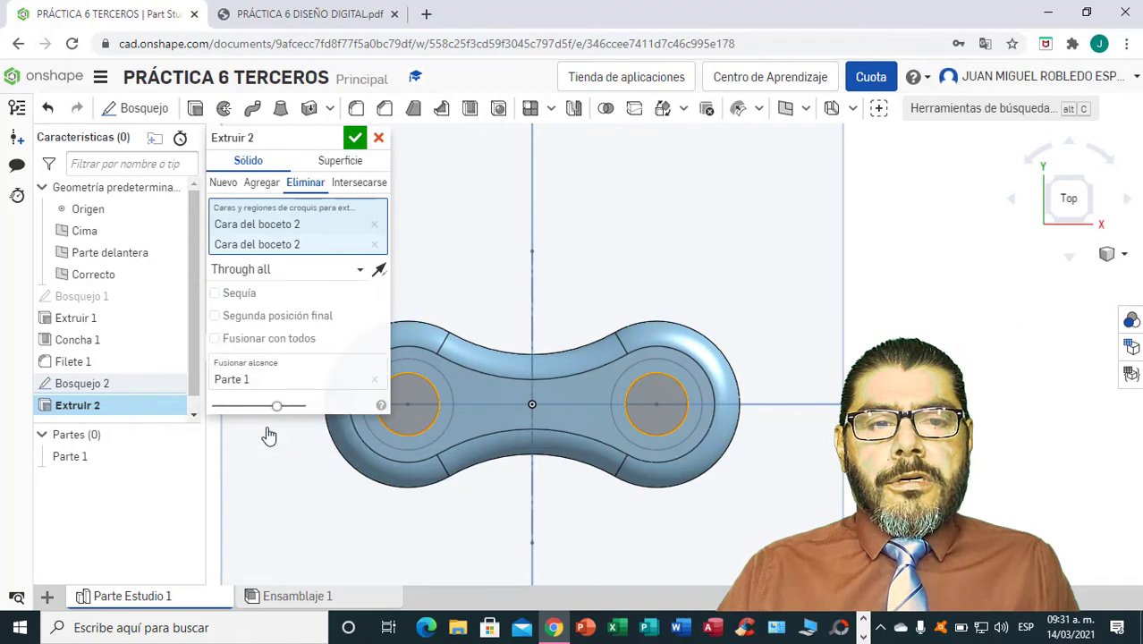
left_click(355, 137)
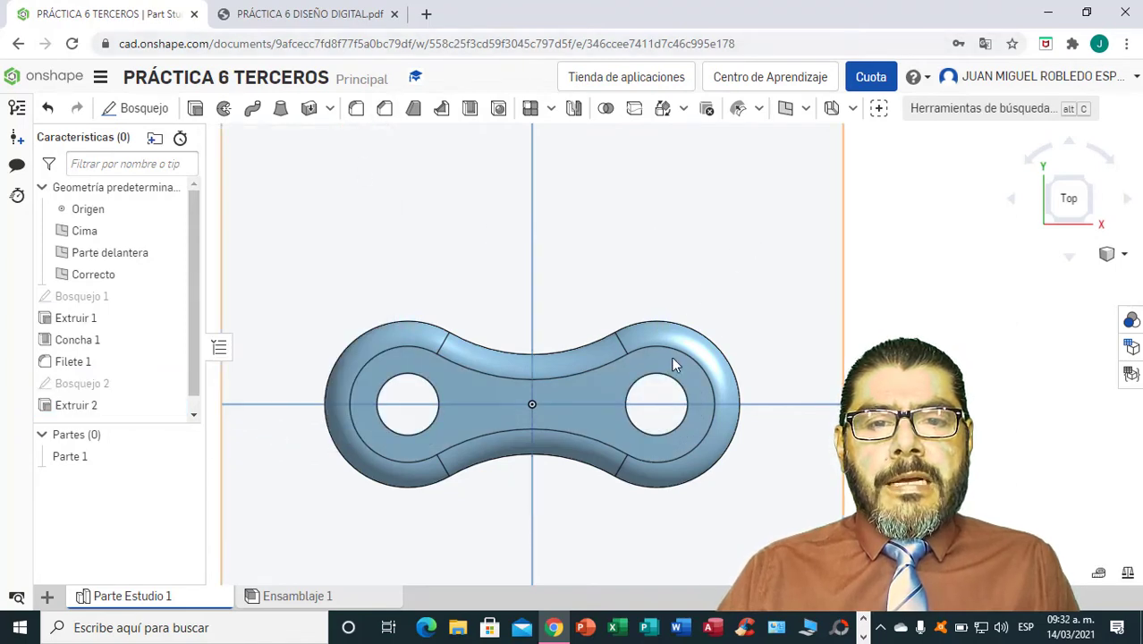
Show Bosquejo 2 and extrude its two ring regions 5 mm as material added to the body.
right_click_drag(863, 496, 880, 519)
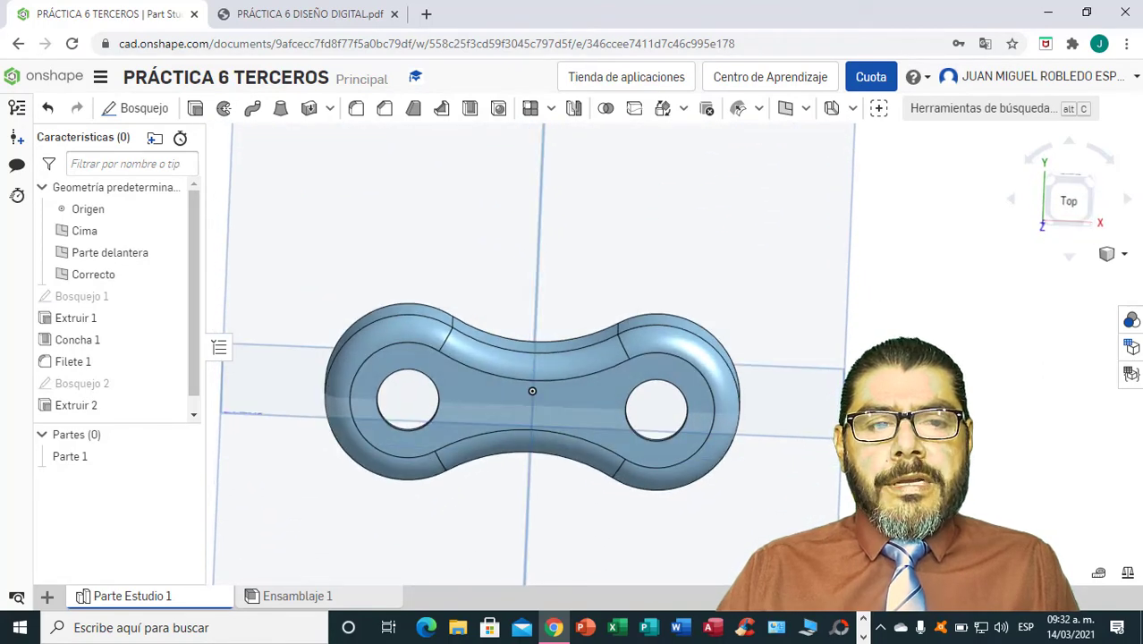
left_click(169, 384)
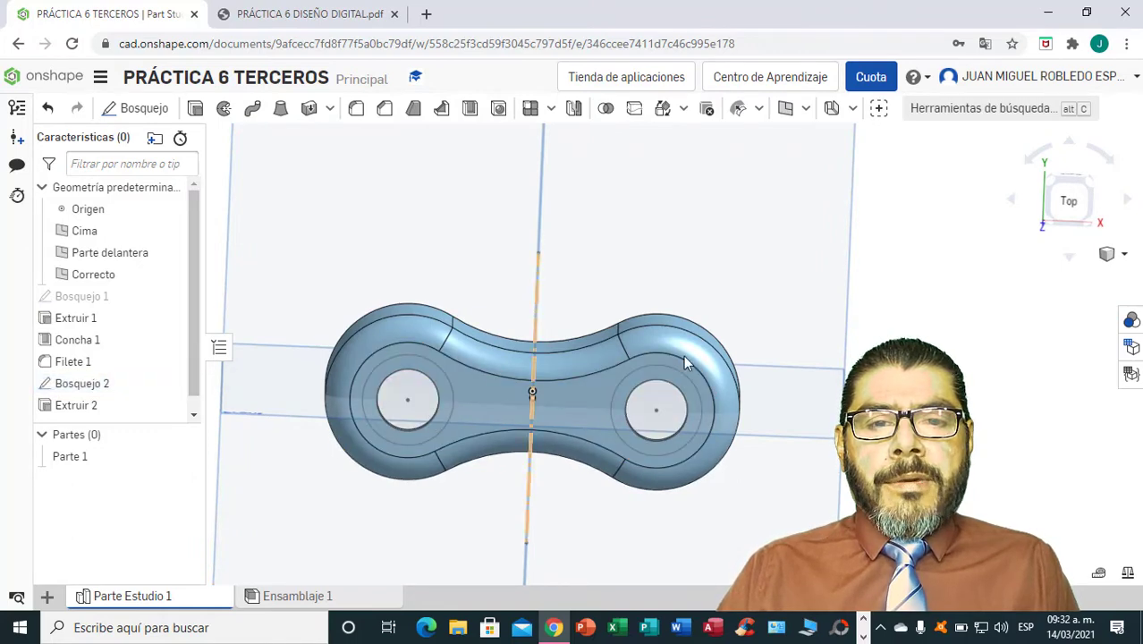
right_click_drag(882, 294, 886, 293)
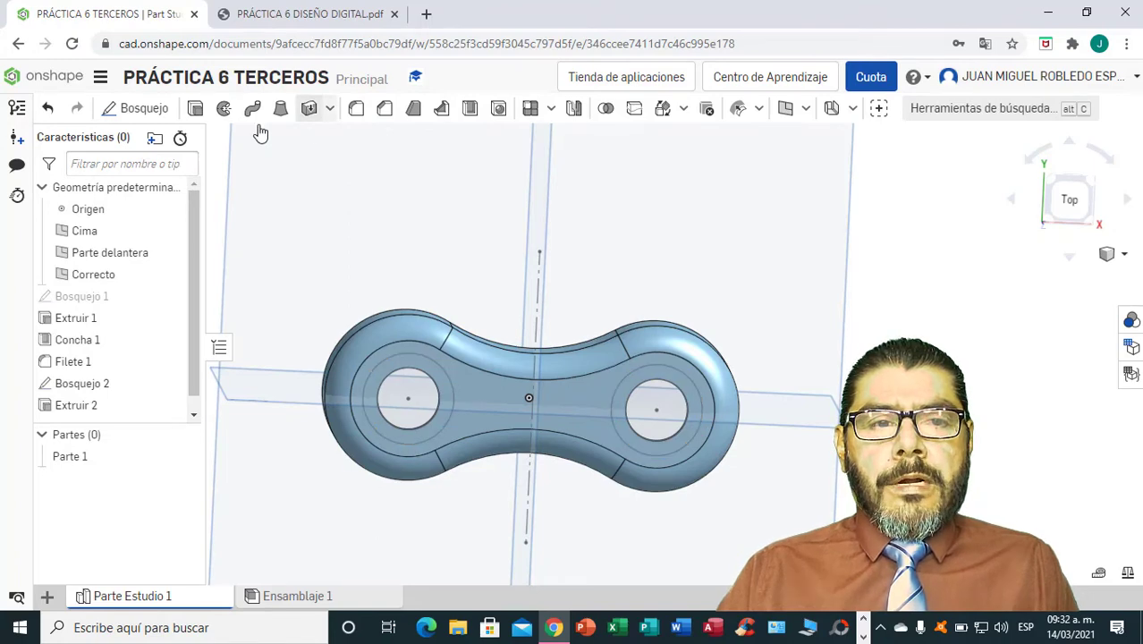
left_click(197, 111)
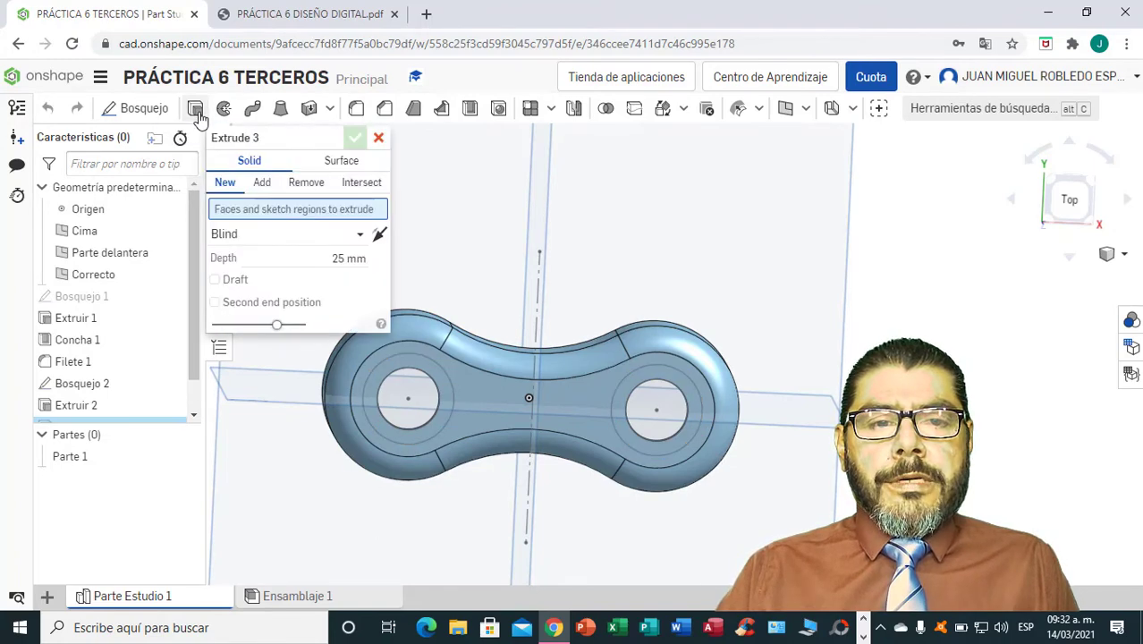
left_click(362, 259)
type("5")
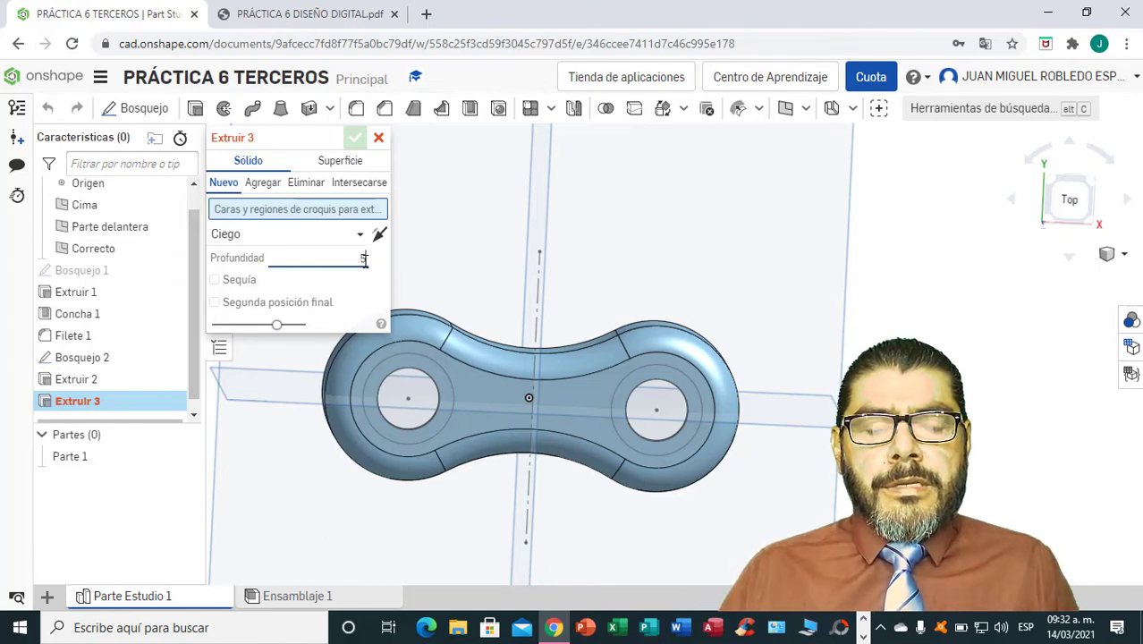
left_click(444, 397)
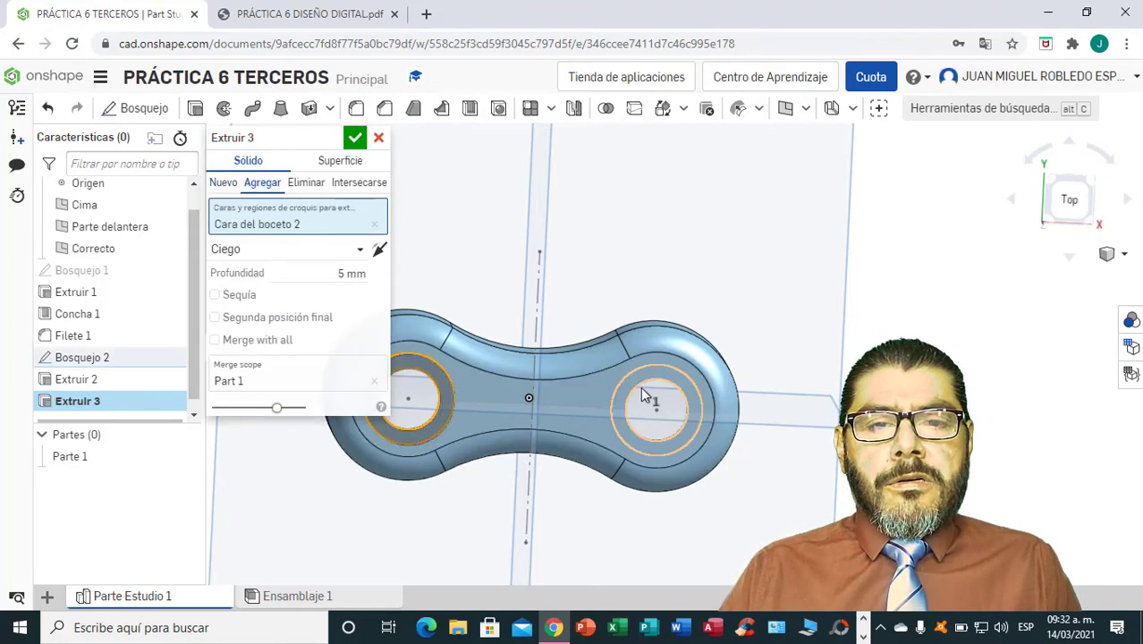
left_click(684, 384)
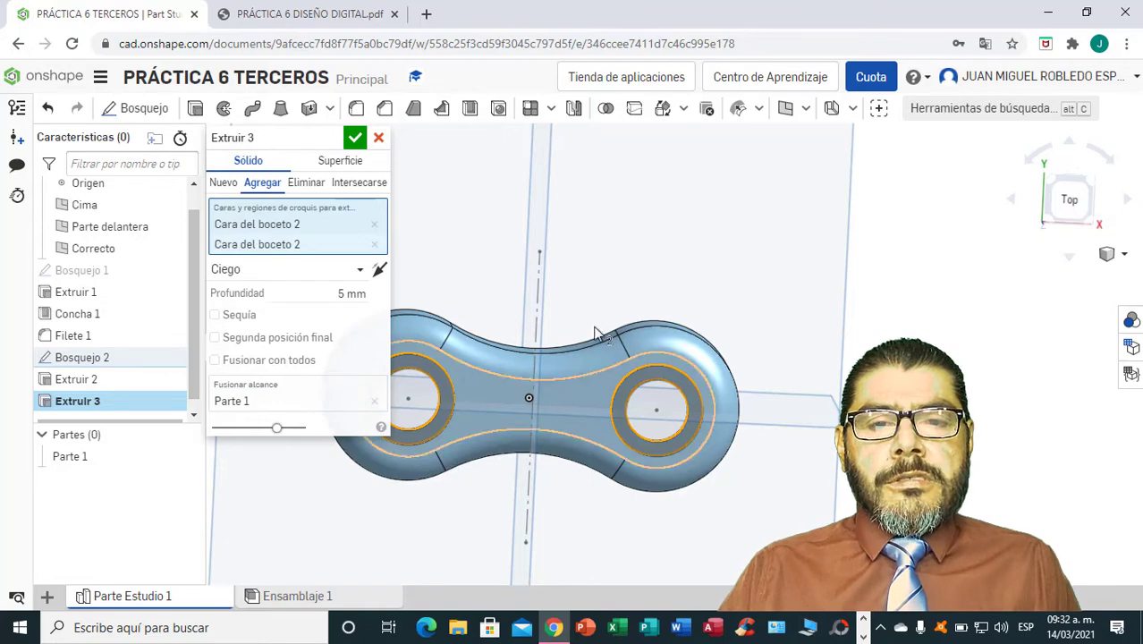
left_click(355, 138)
Consult the front view in the PDF drawing, then start a new sketch on the Front plane in Onshape, viewed from the front.
right_click_drag(770, 310, 780, 231)
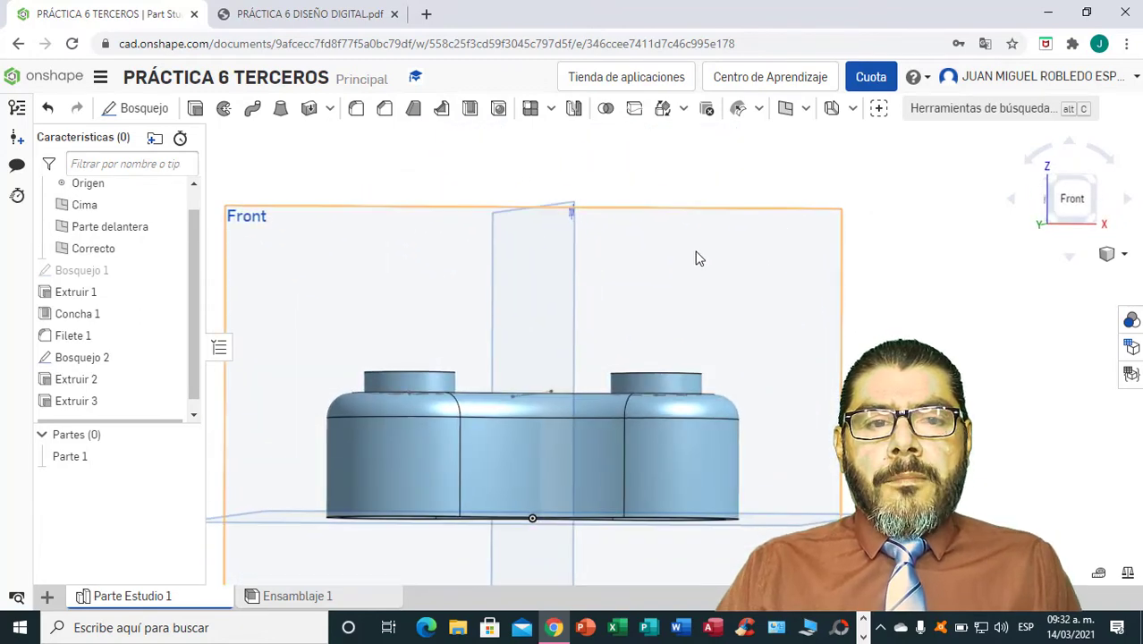
left_click(1072, 200)
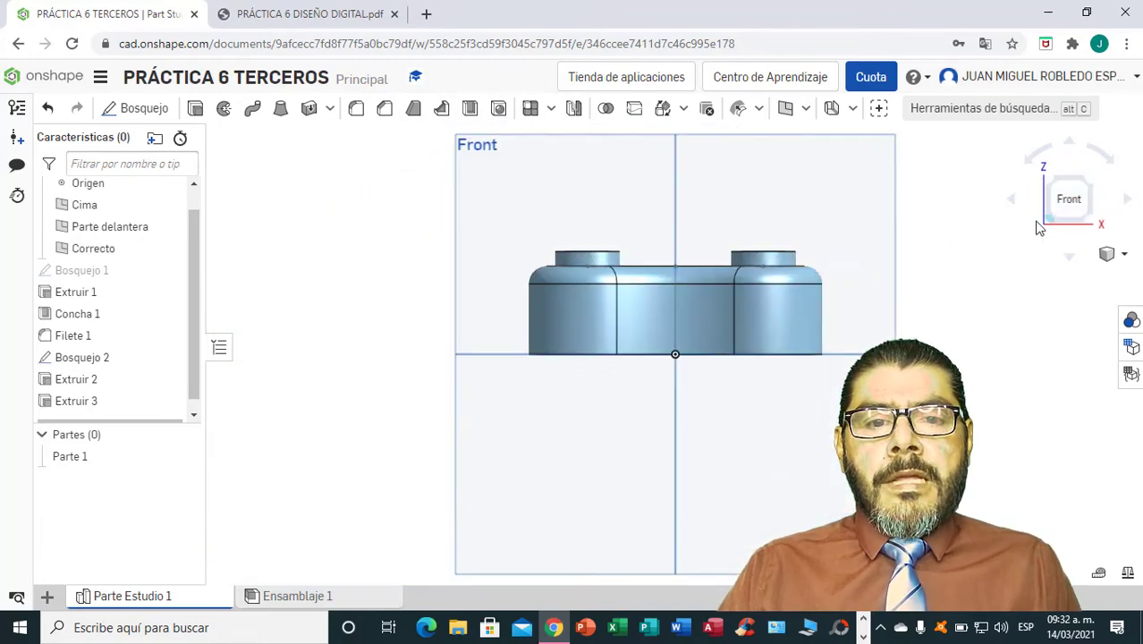
scroll(814, 324, "up", 4)
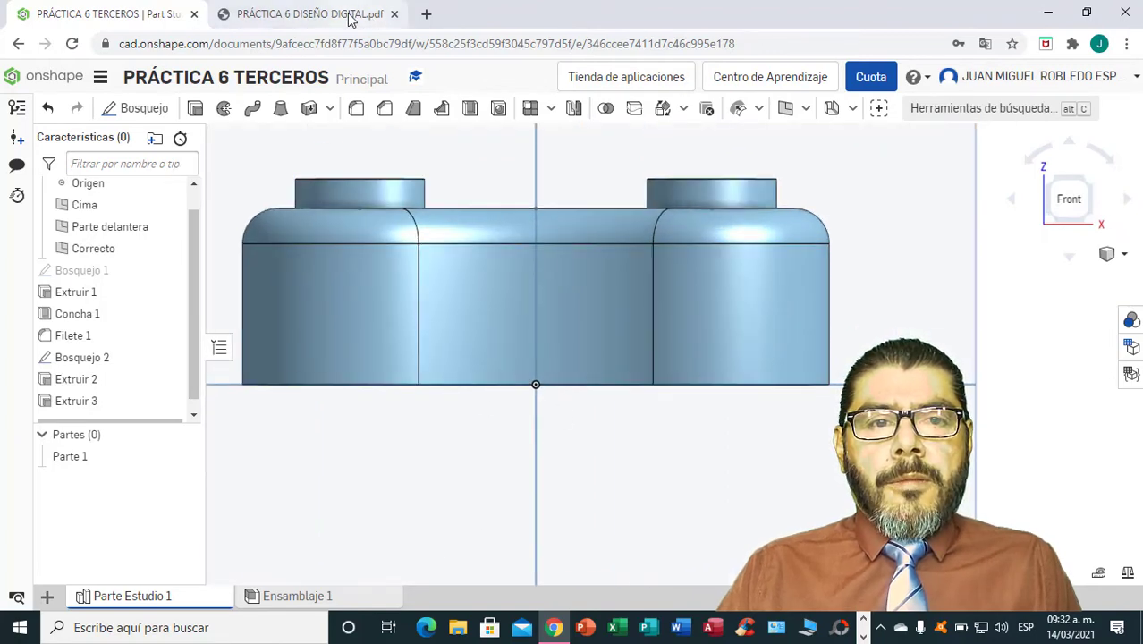
left_click(295, 15)
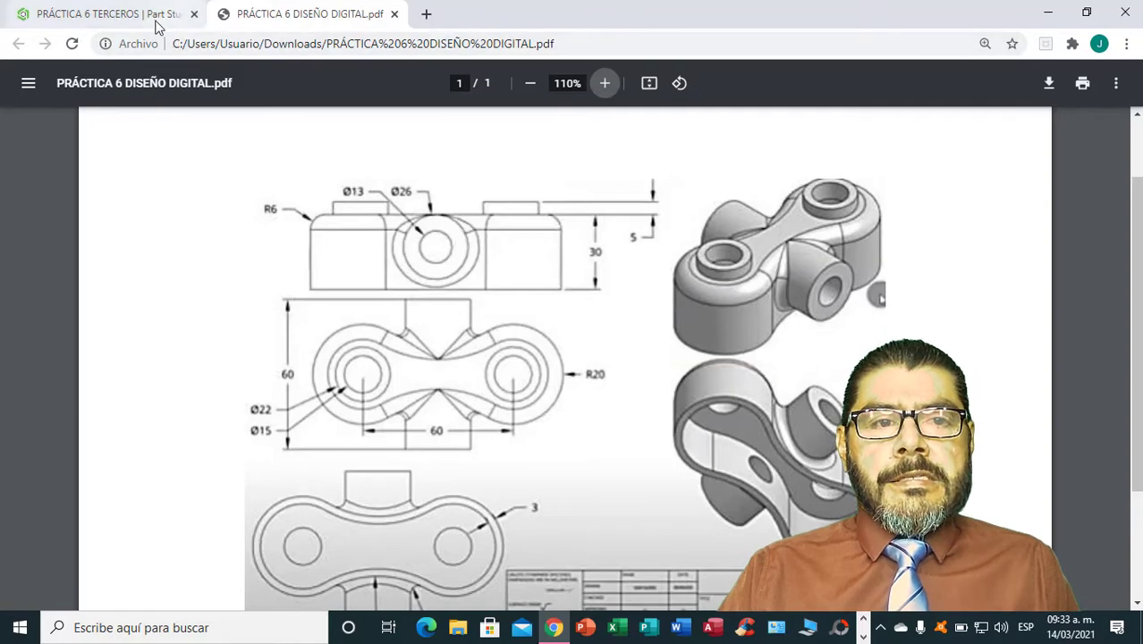
left_click(127, 14)
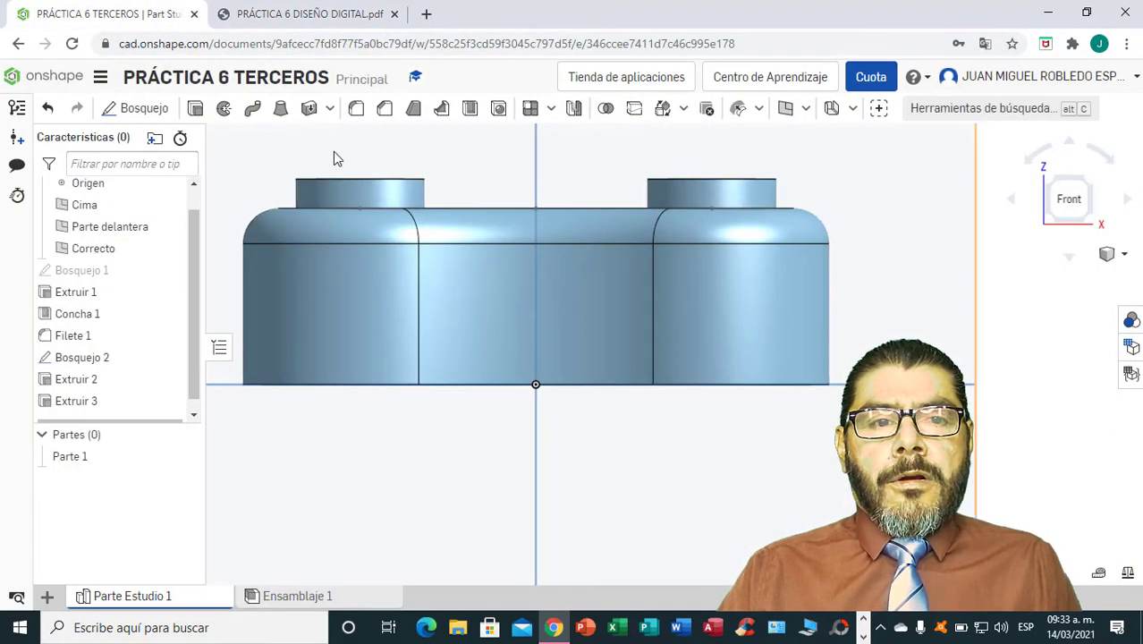
left_click(145, 110)
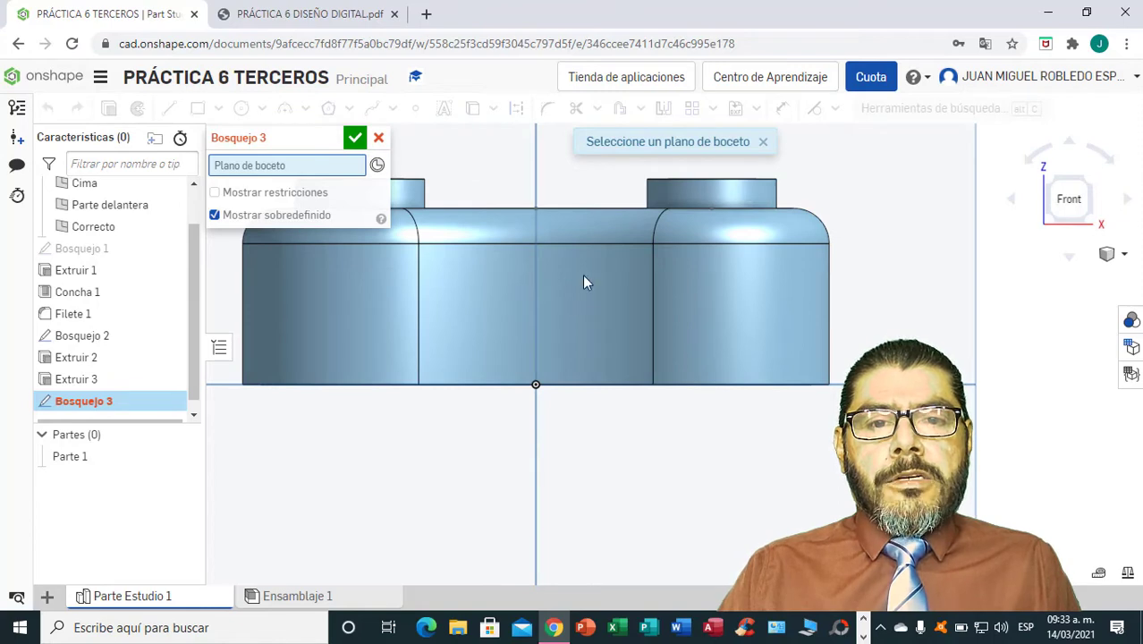
left_click(585, 190)
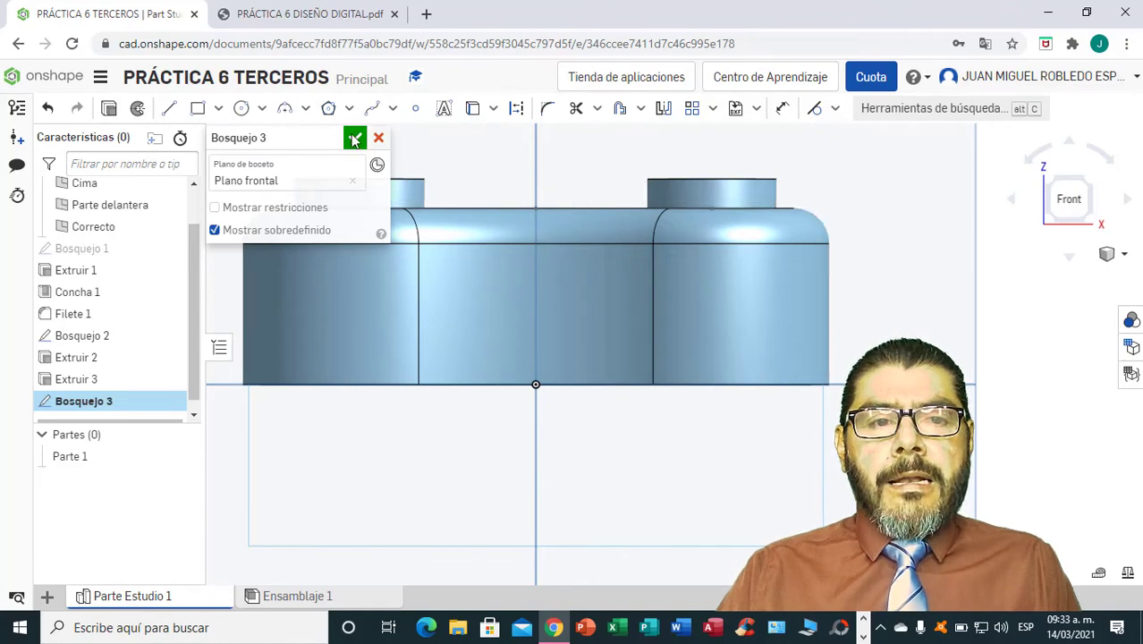
Draw a center-point circle on the vertical axis above the origin and set its diameter to 26 mm.
left_click(262, 109)
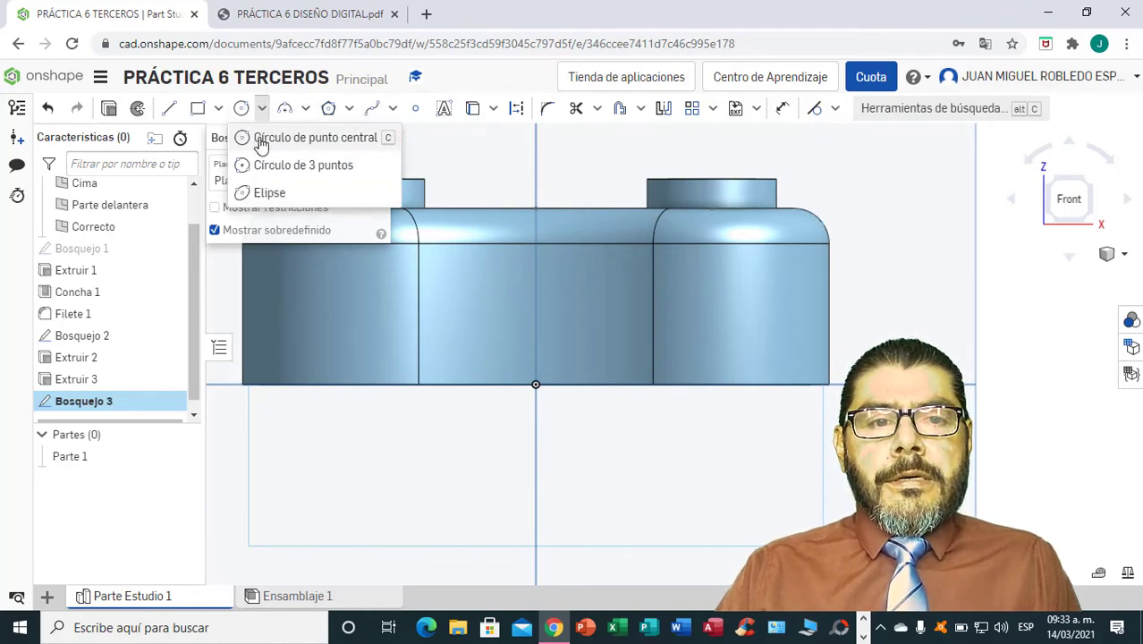
left_click(263, 139)
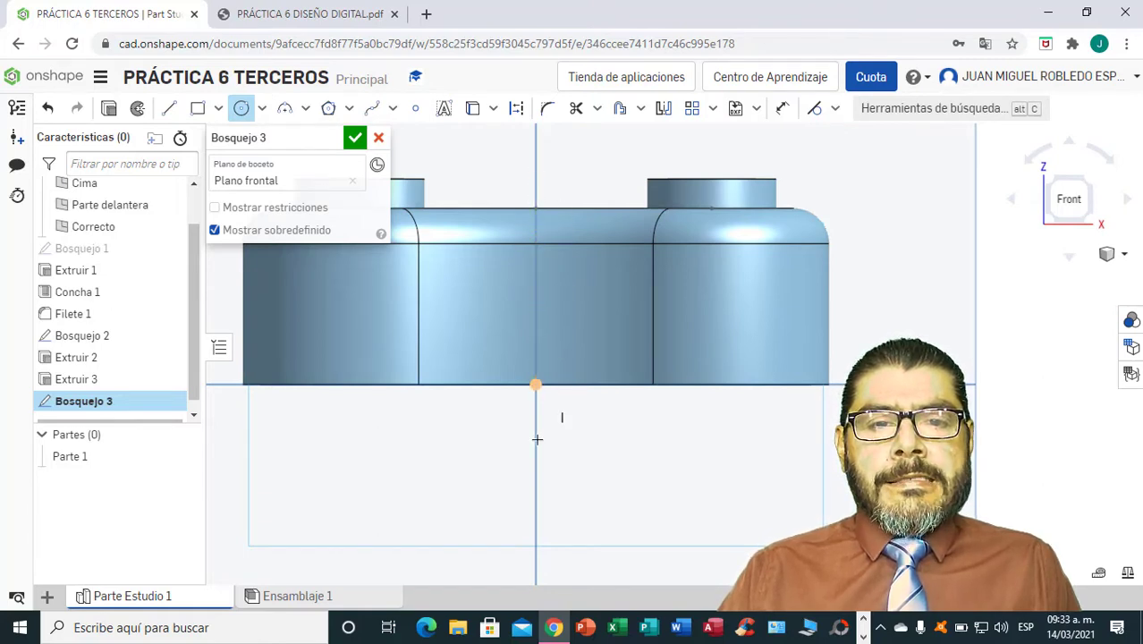
left_click(537, 302)
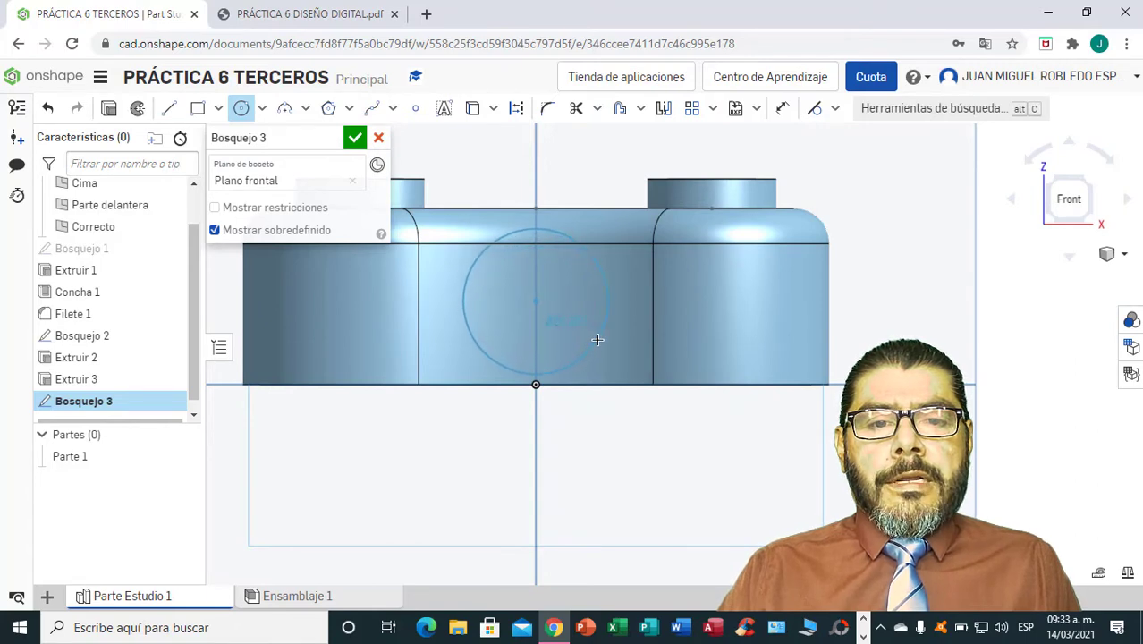
left_click(599, 340)
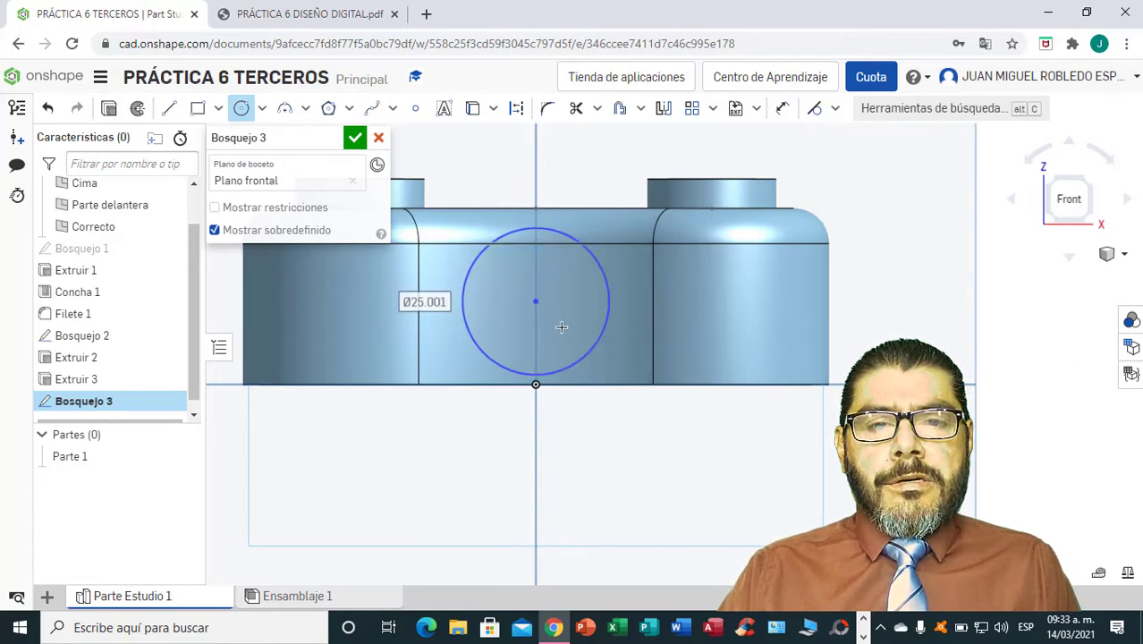
left_click(782, 109)
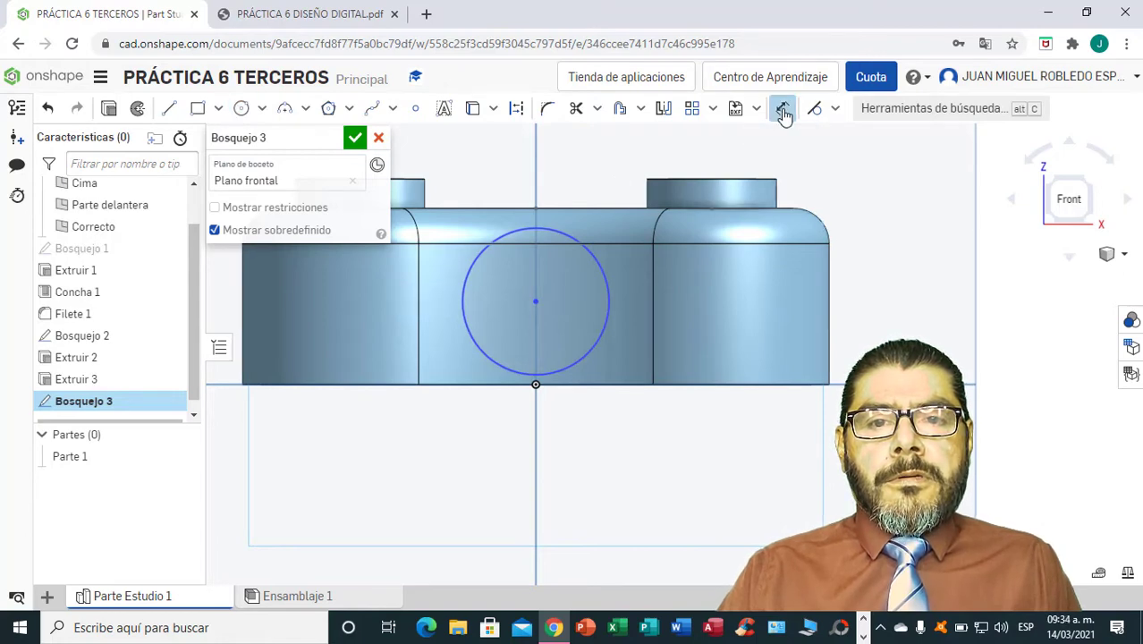
left_click(590, 354)
left_click(724, 429)
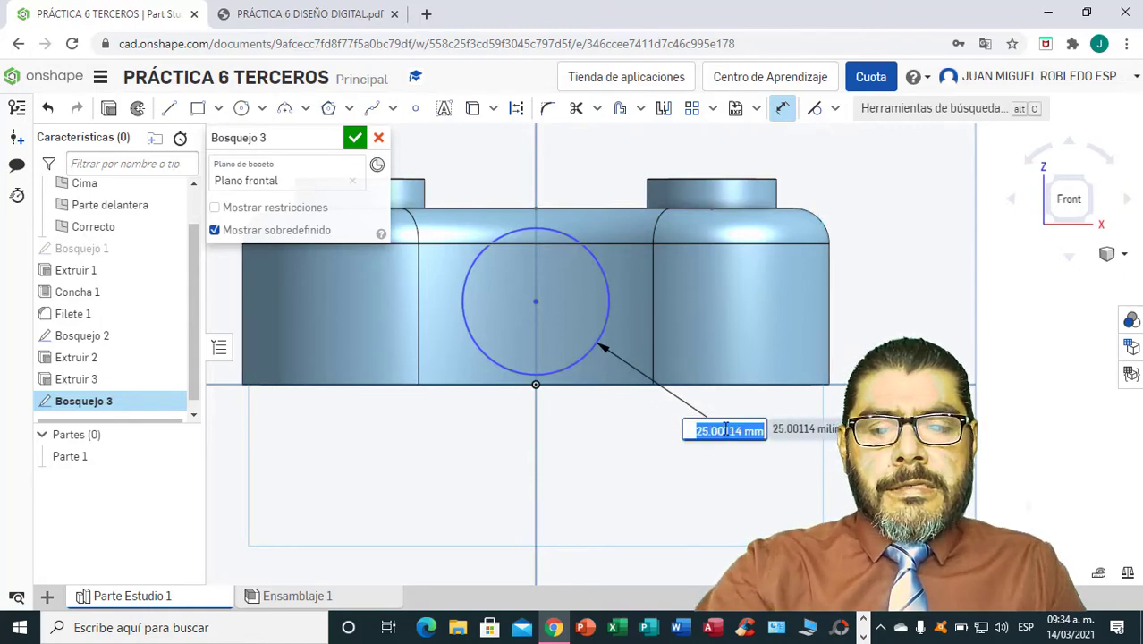
key("BackSpace")
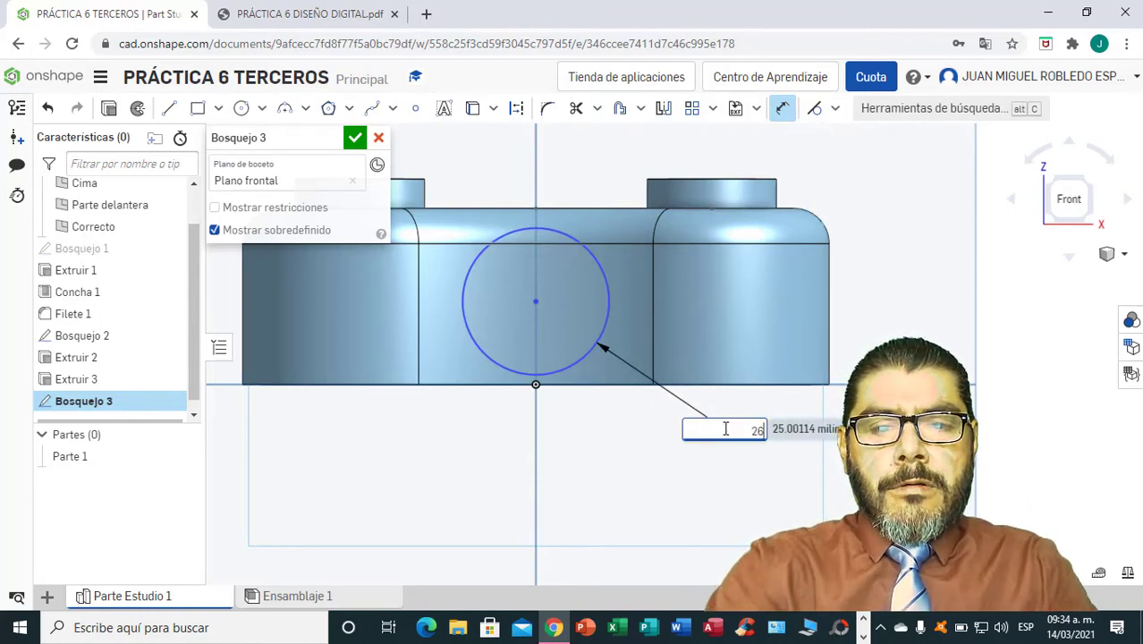
type("26")
key("Return")
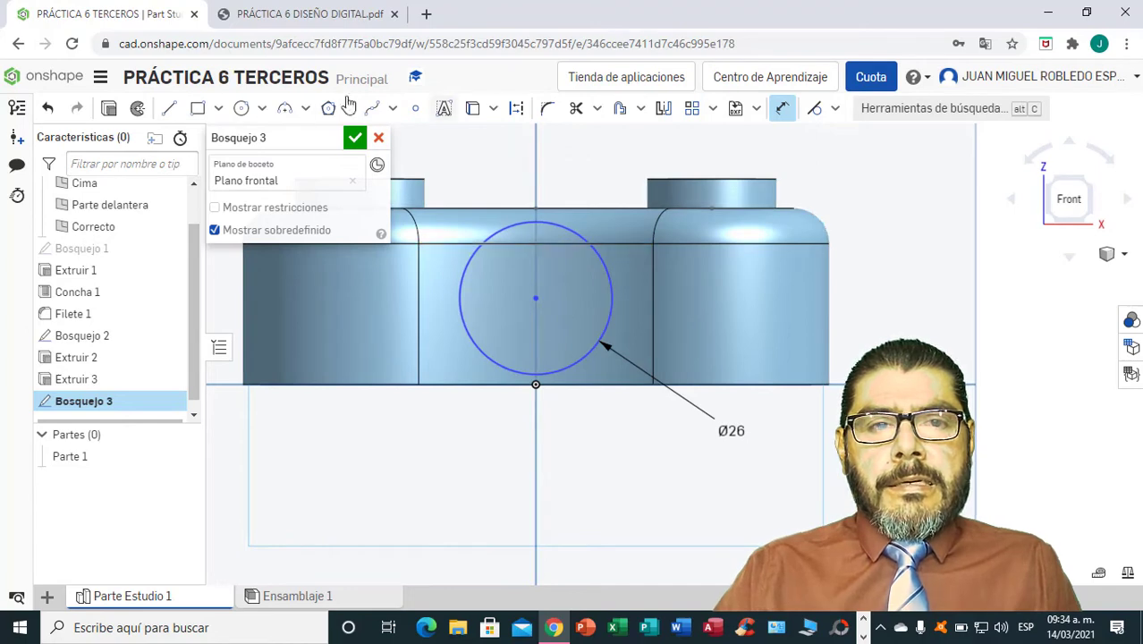
Check the front view in the PDF drawing, then make the 26 mm circle tangent to the body's top edge and finish the sketch.
left_click(335, 14)
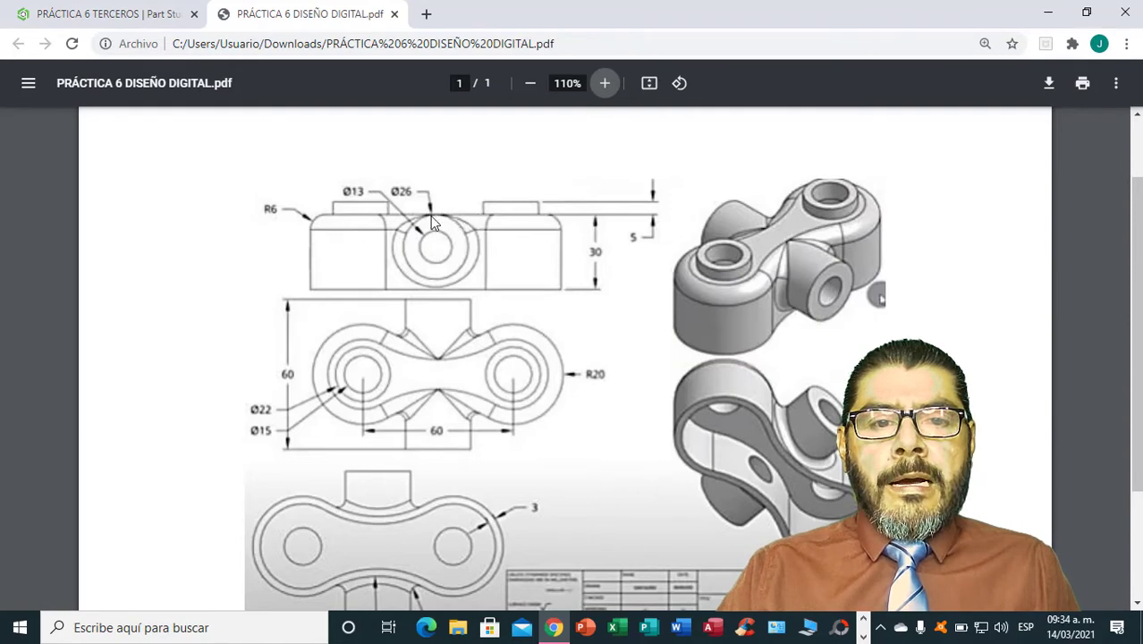
left_click(132, 16)
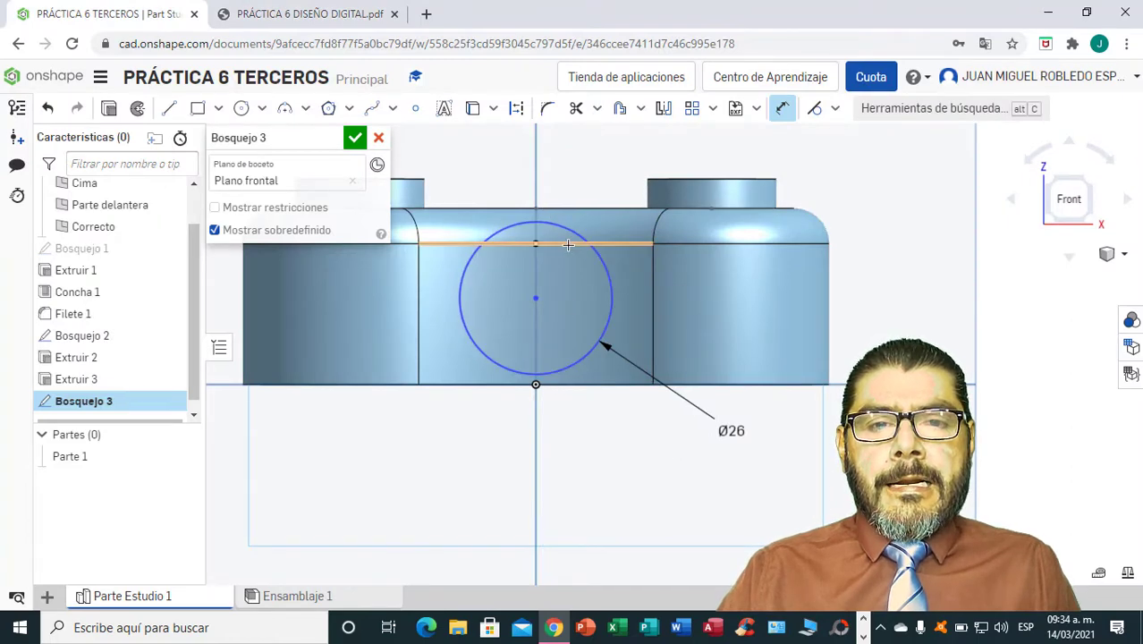
left_click(815, 110)
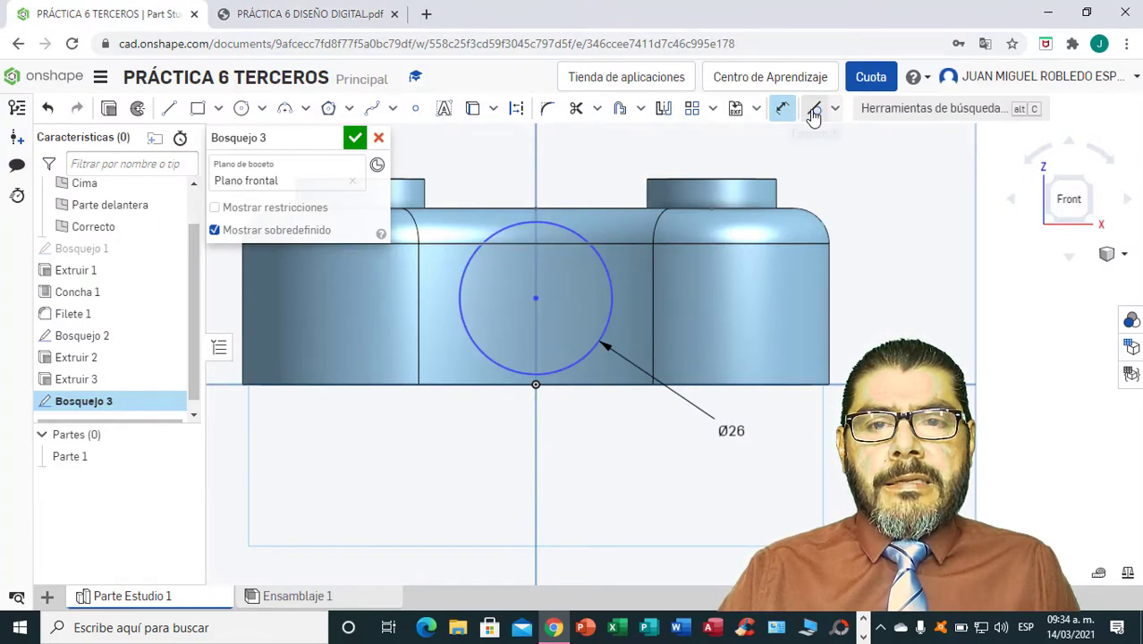
left_click(560, 225)
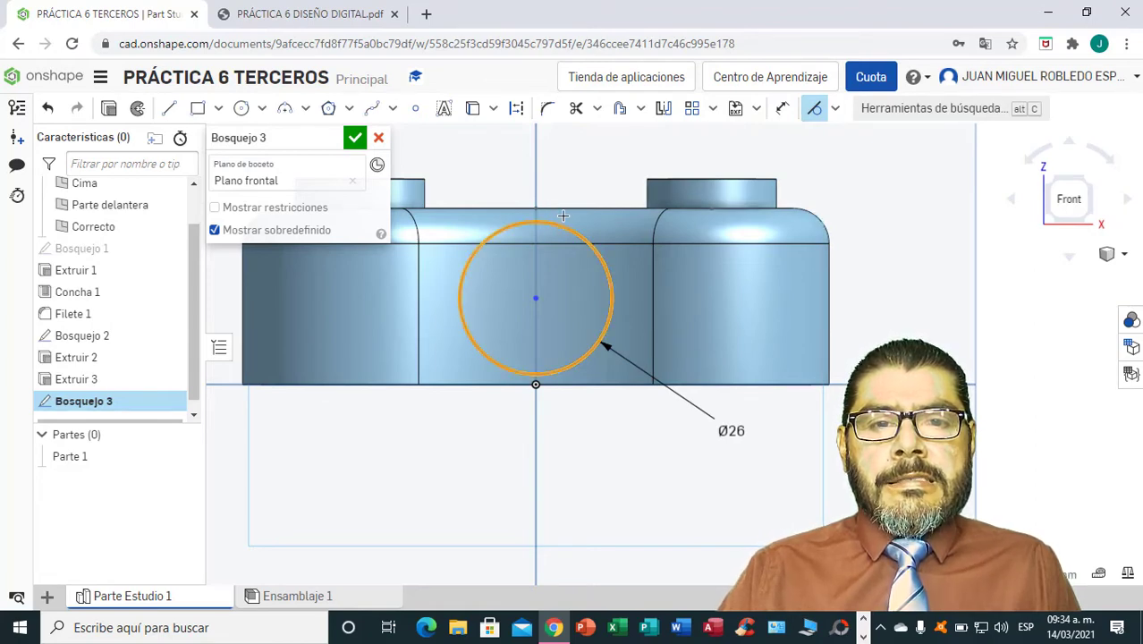
left_click(566, 209)
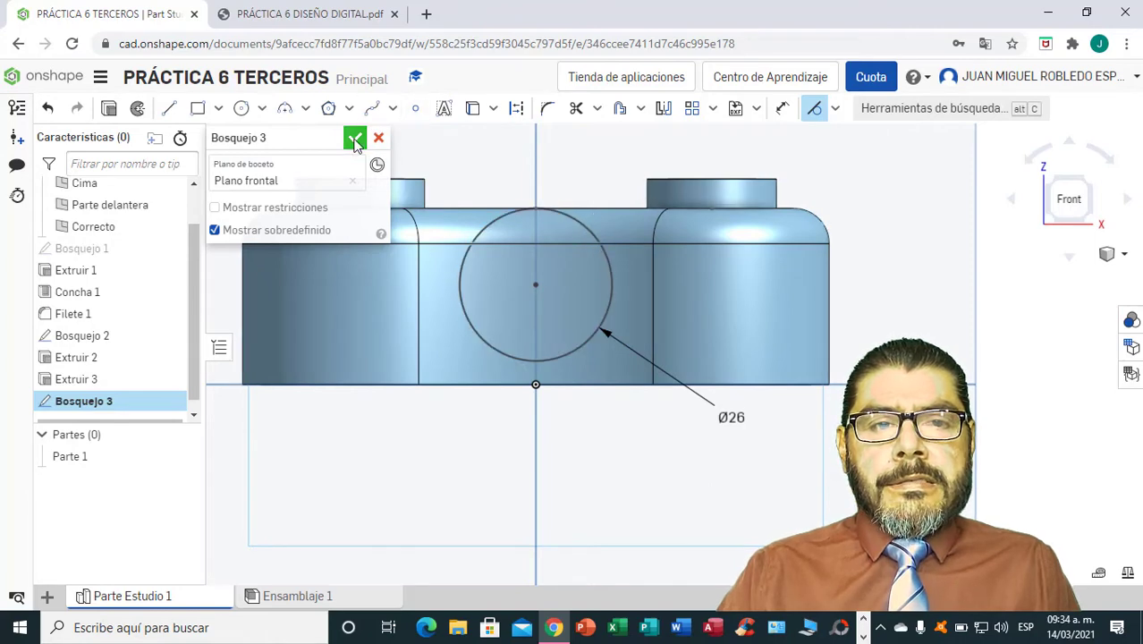
left_click(355, 139)
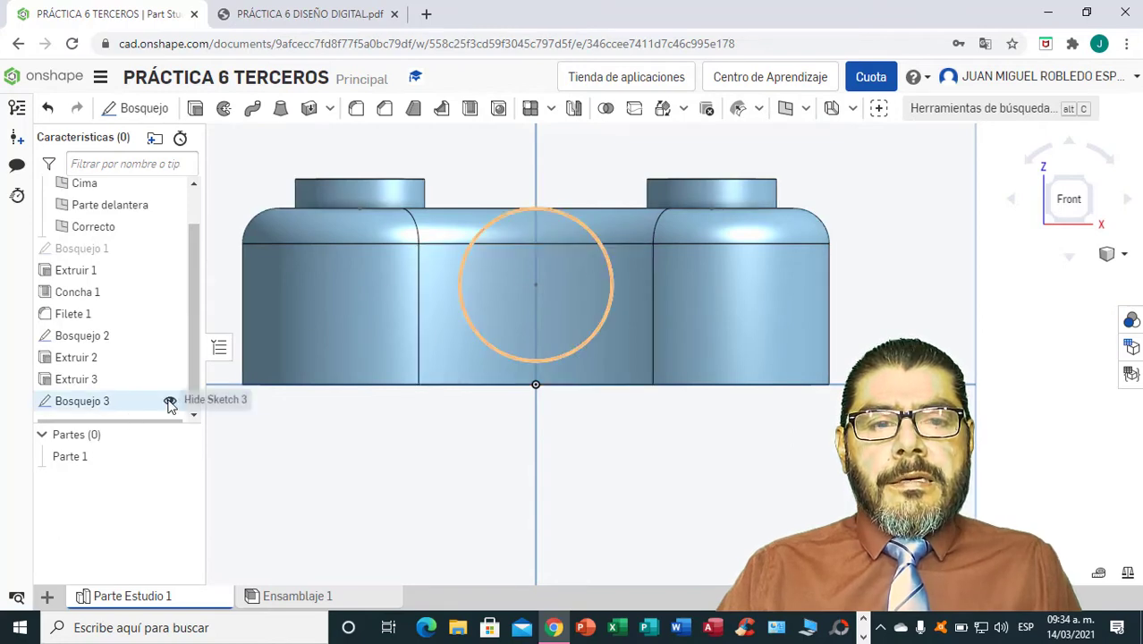
left_click(169, 403)
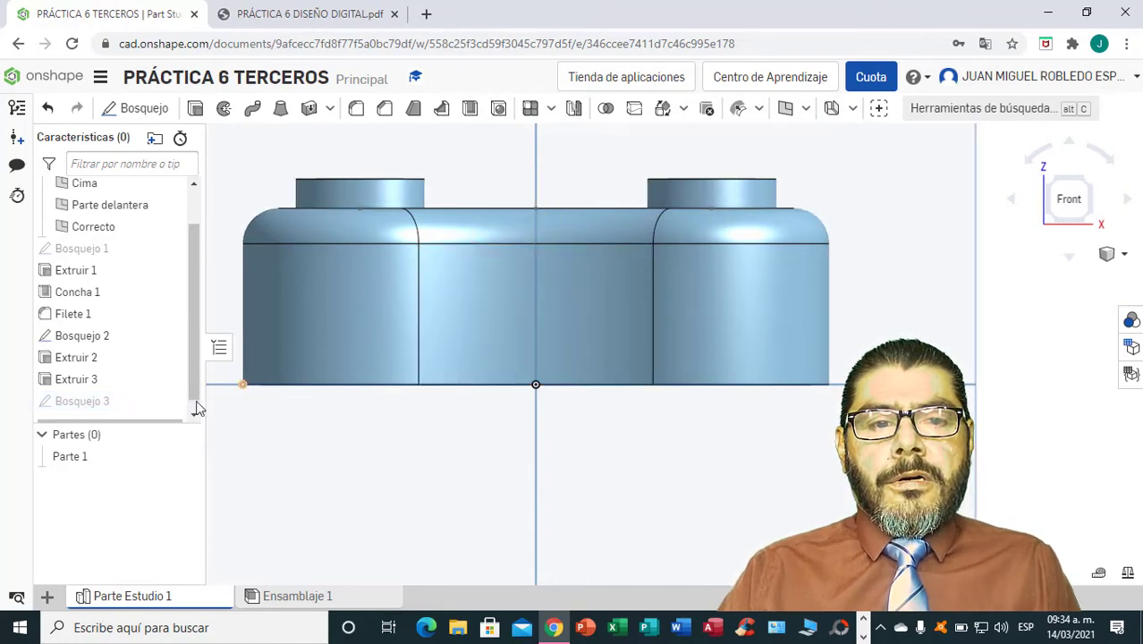
left_click(169, 401)
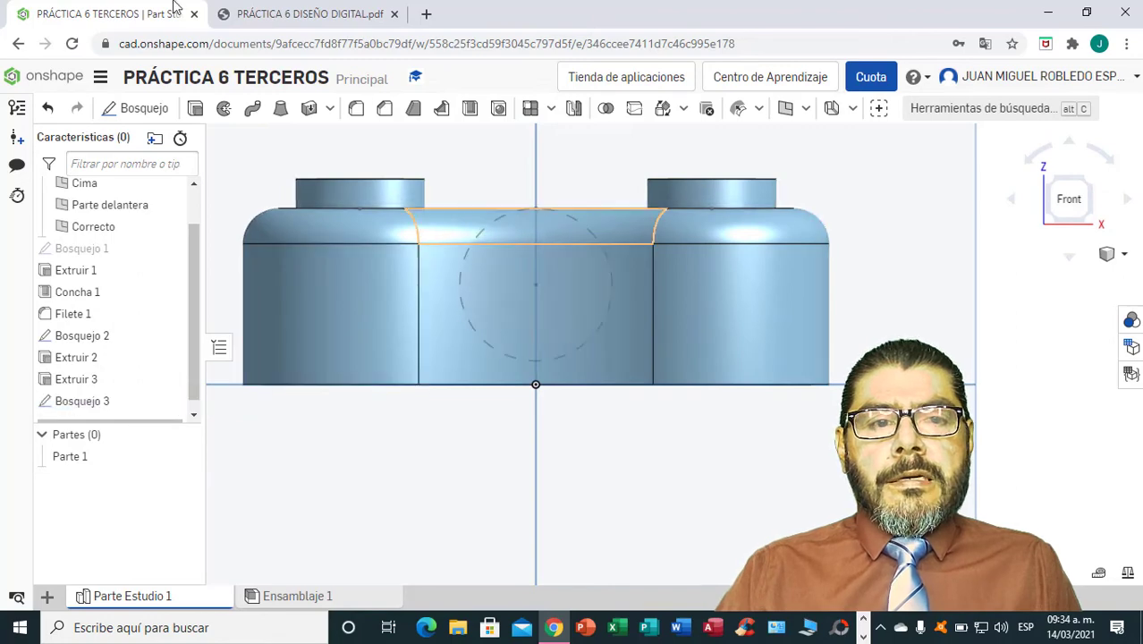
left_click(196, 110)
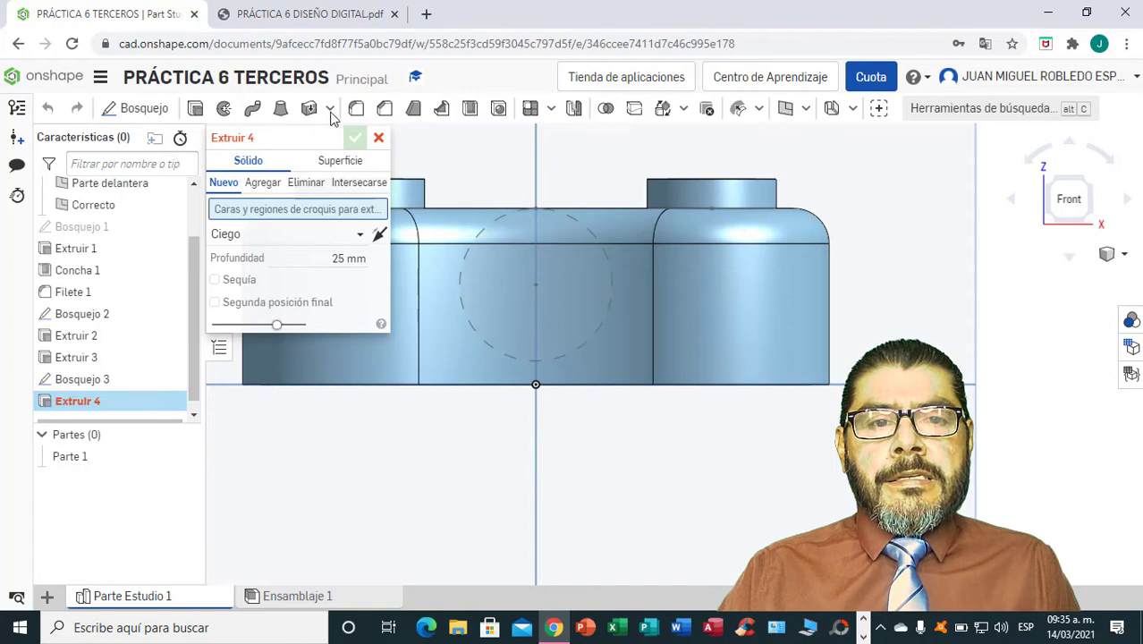
left_click(255, 15)
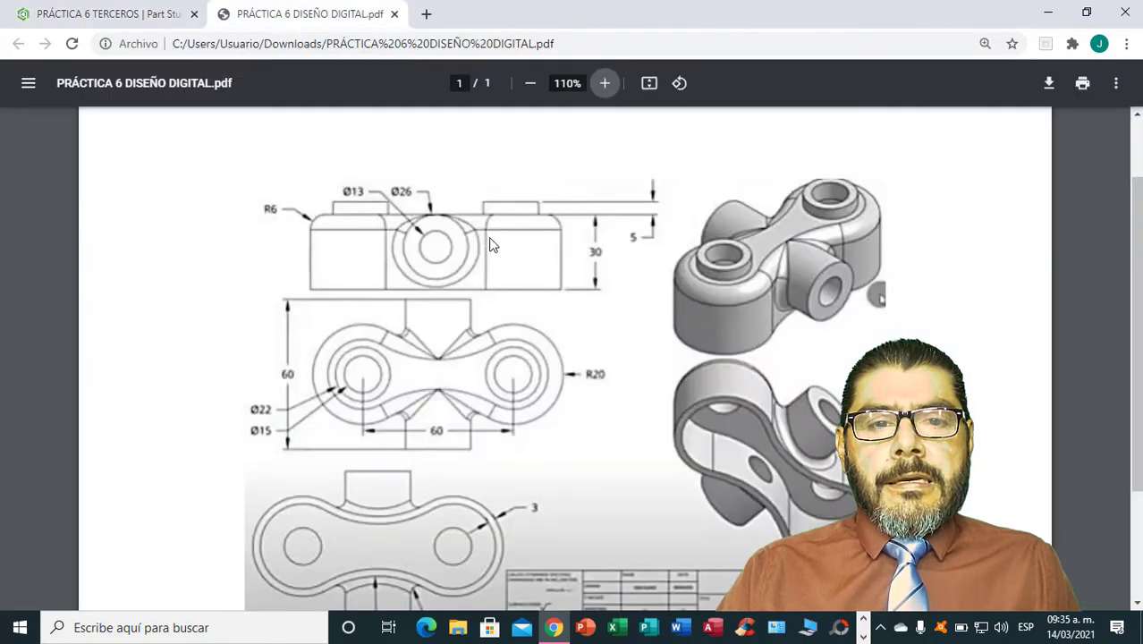
scroll(505, 251, "down", 3)
scroll(387, 358, "up", 1)
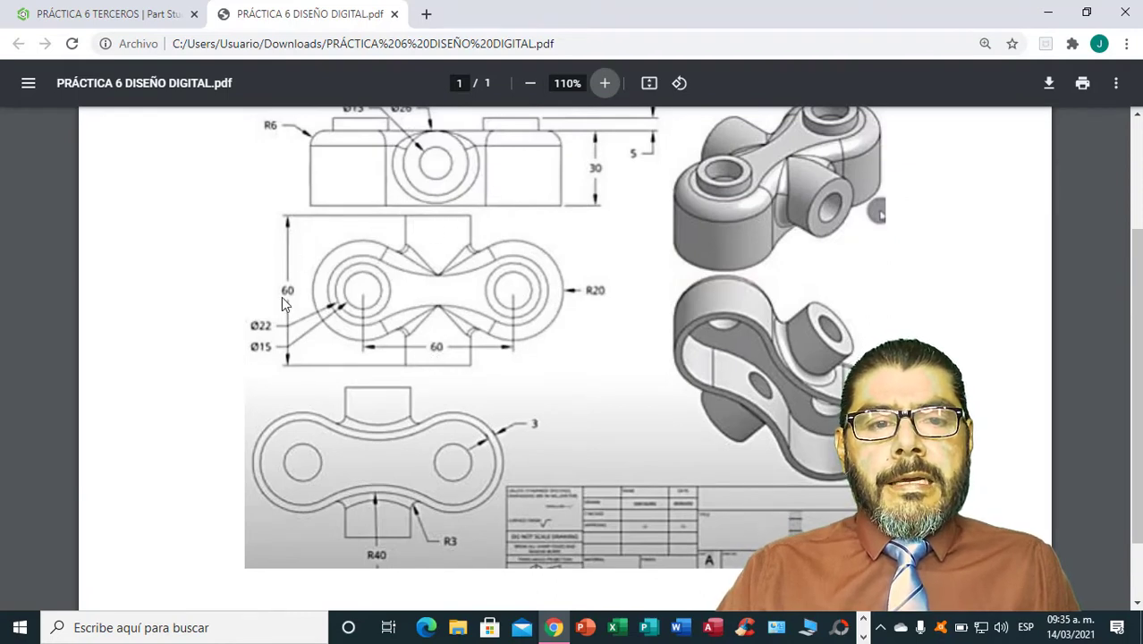
left_click(154, 15)
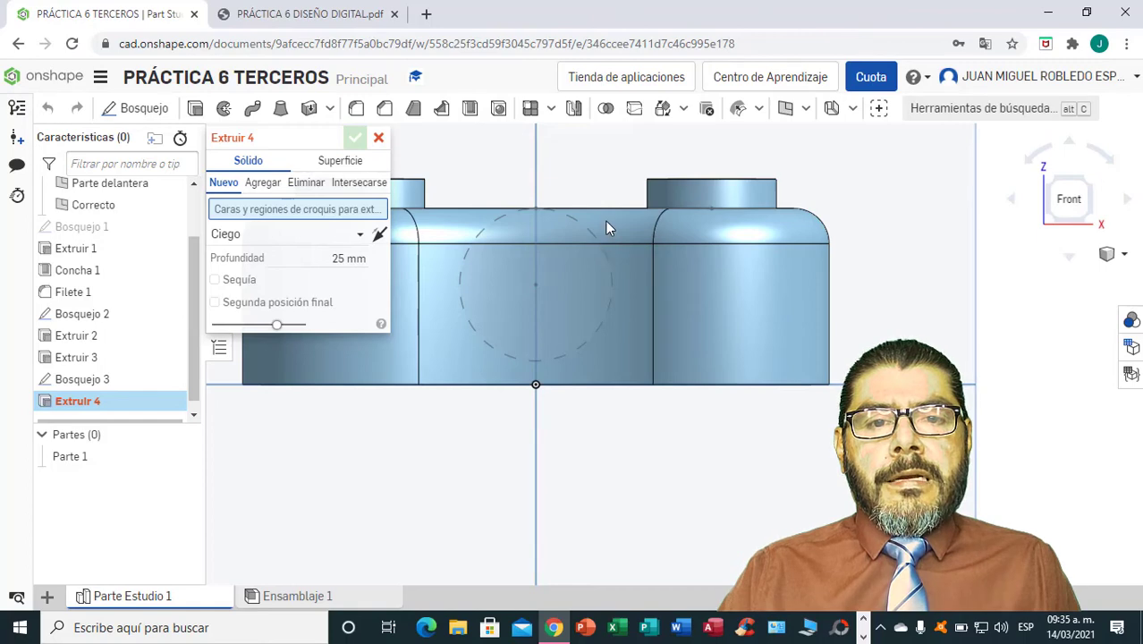
left_click(378, 138)
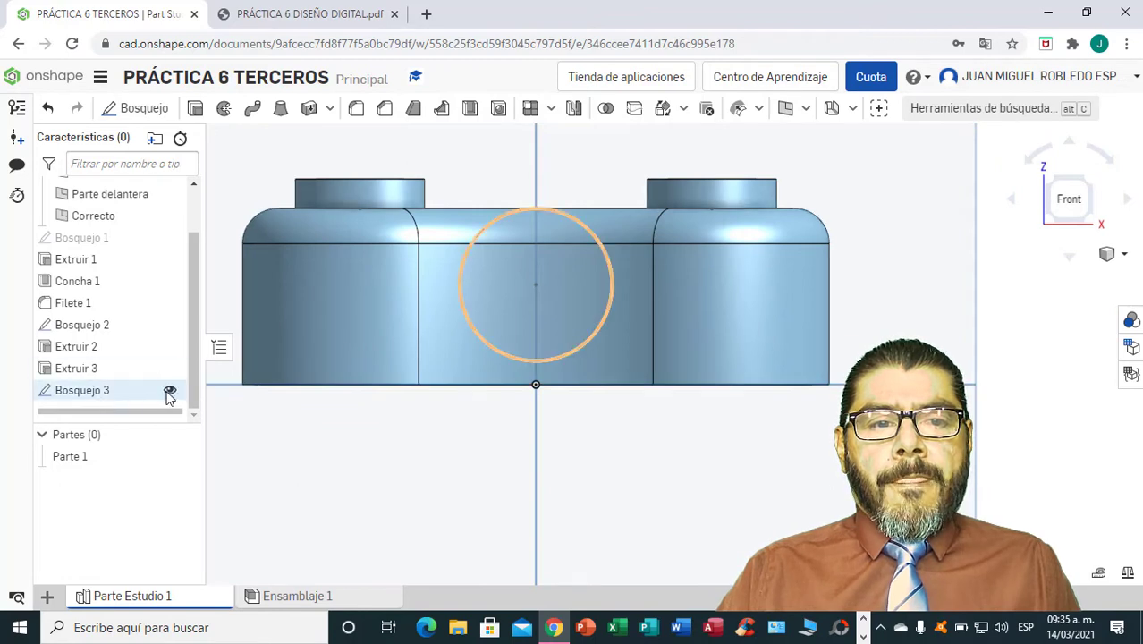
left_click(169, 390)
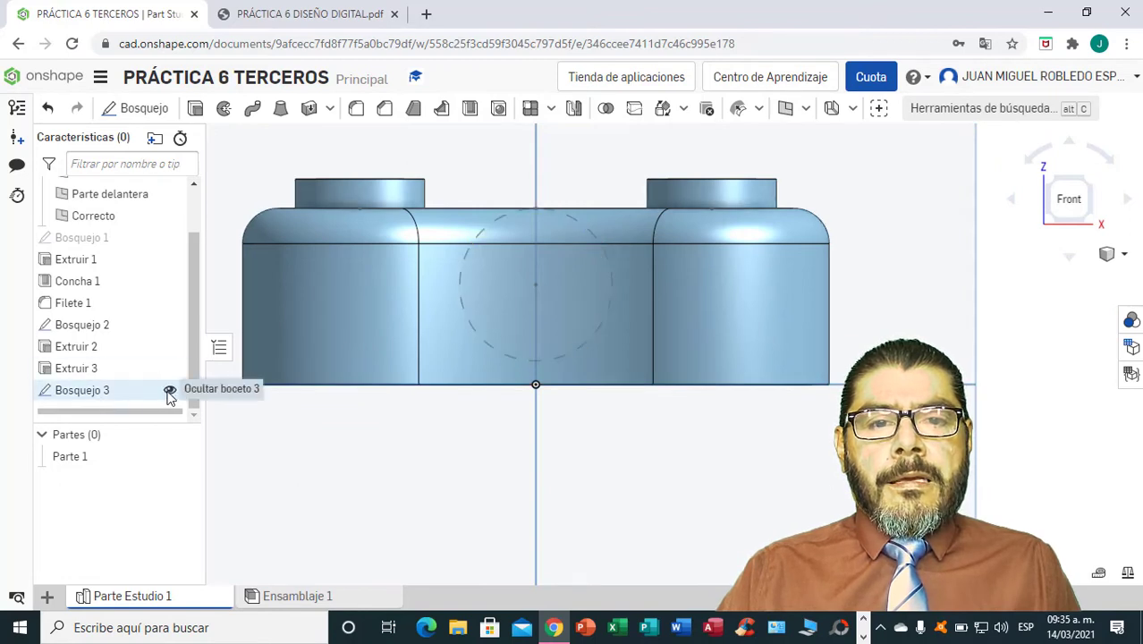
left_click(48, 108)
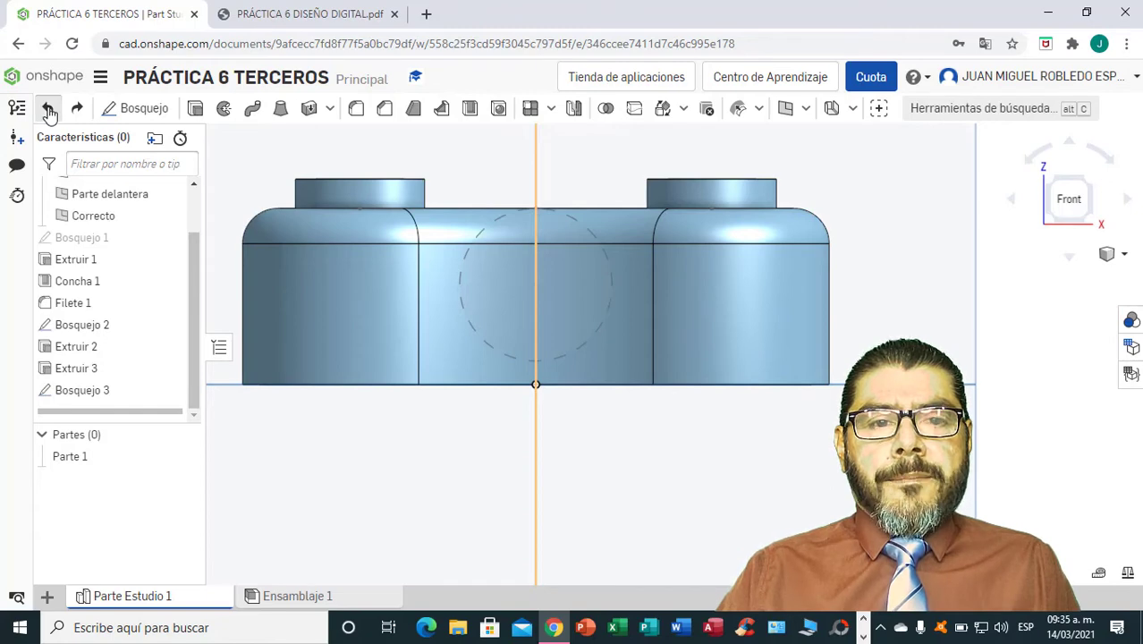
left_click(48, 108)
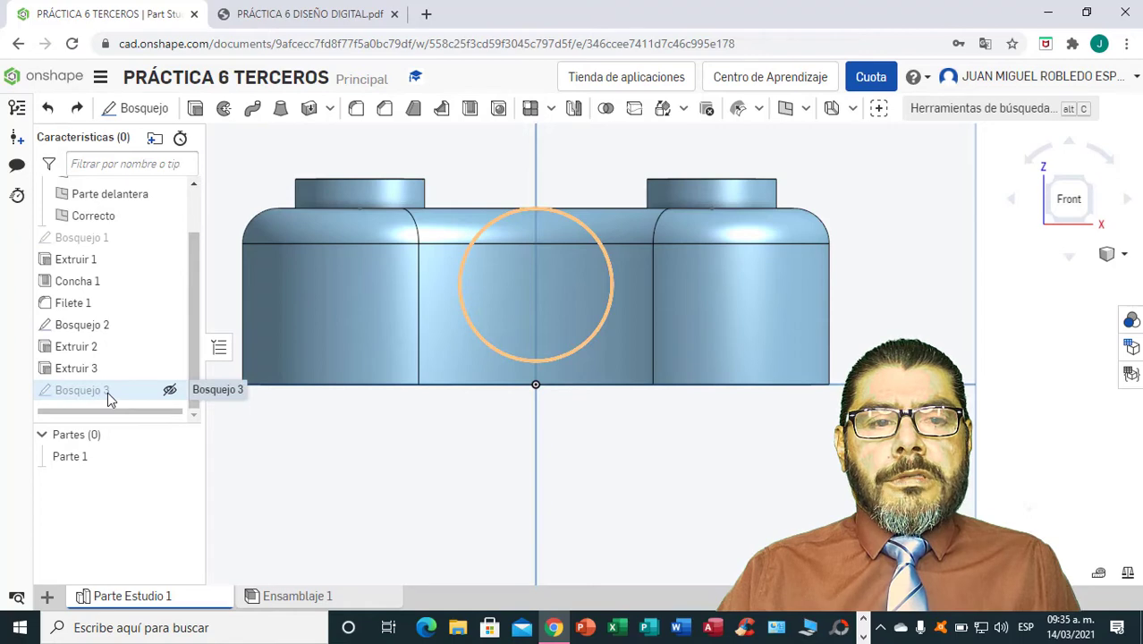
left_click(169, 392)
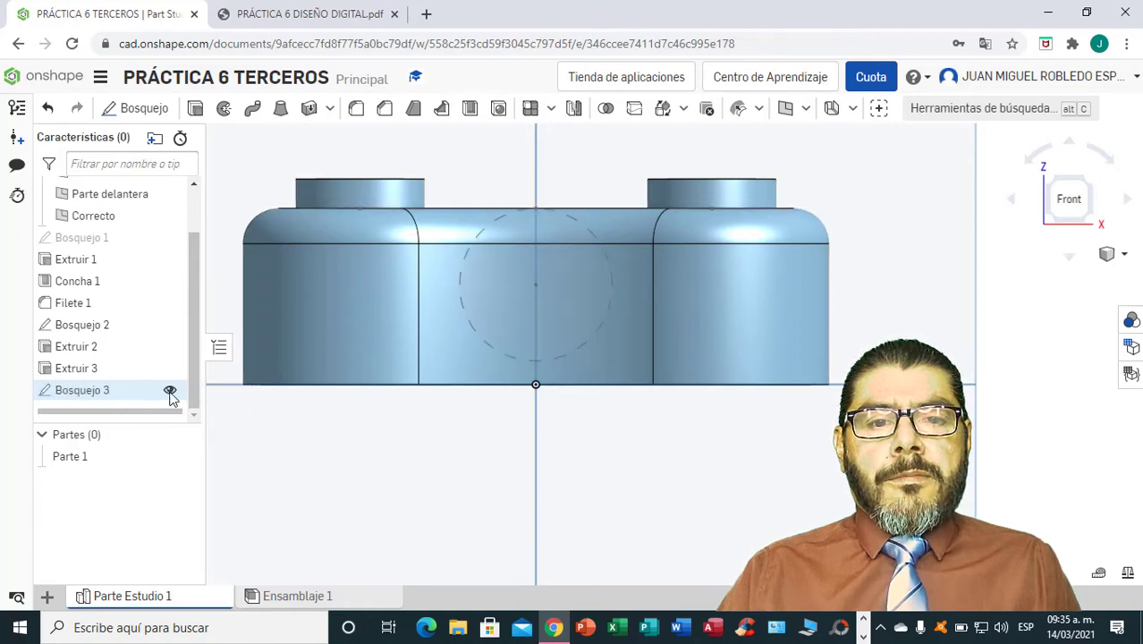
Try to extrude the 26 mm circle as a new surface with a blind depth of 60 mm.
left_click(458, 301)
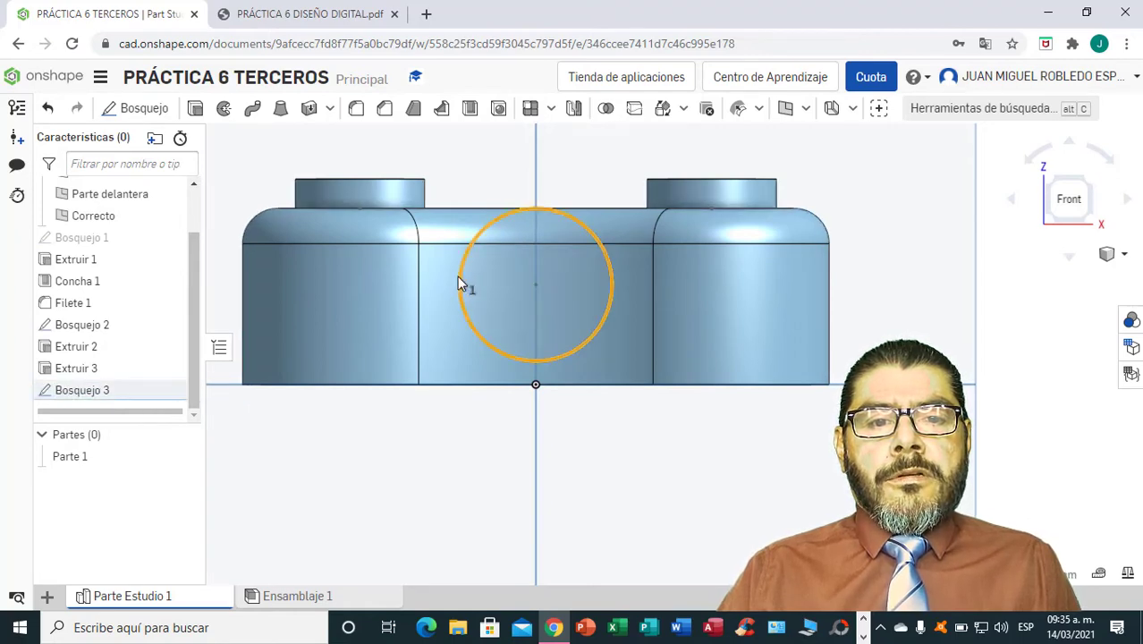
left_click(196, 111)
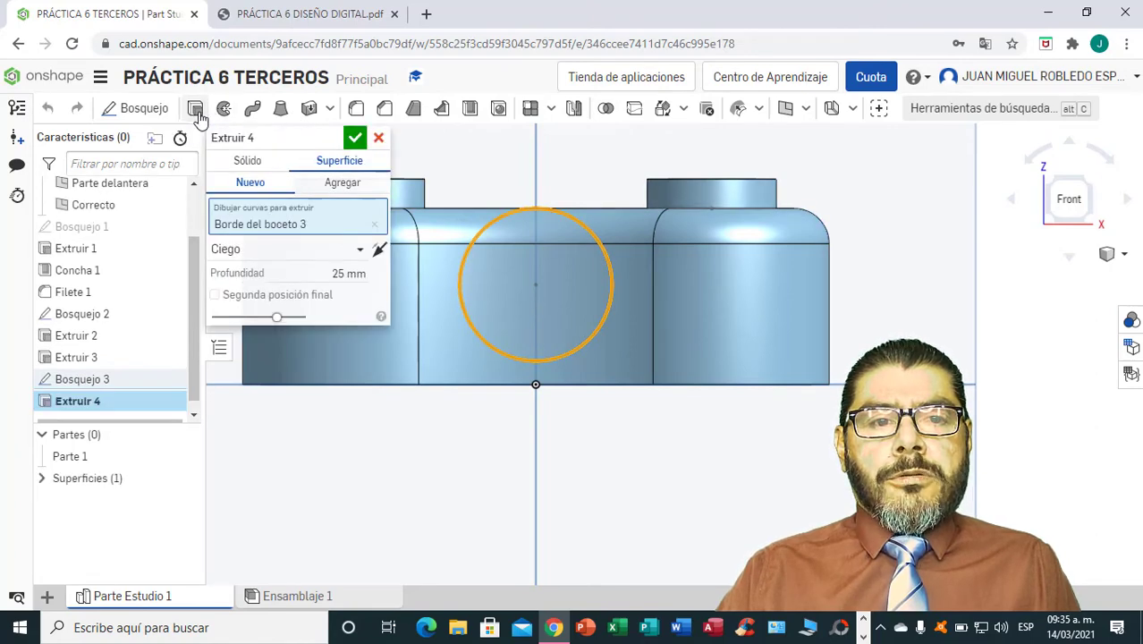
left_click(361, 273)
key("BackSpace")
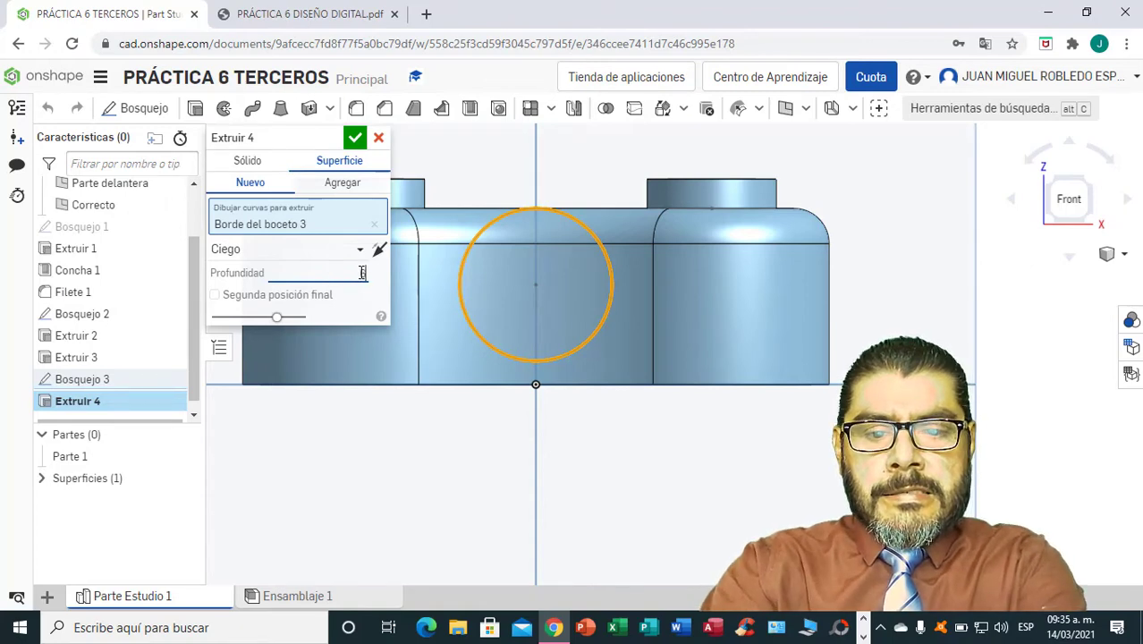
type("60")
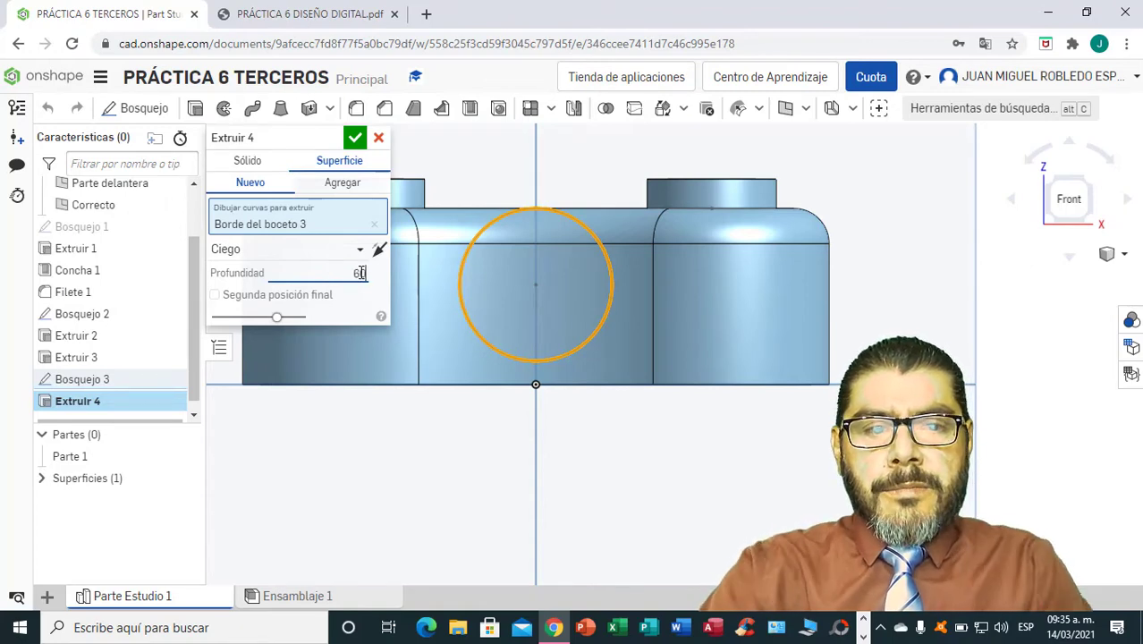
left_click(355, 143)
mouse_move(774, 447)
right_mouse_down()
mouse_move(781, 510)
mouse_move(773, 421)
mouse_move(761, 431)
mouse_move(785, 438)
right_mouse_up()
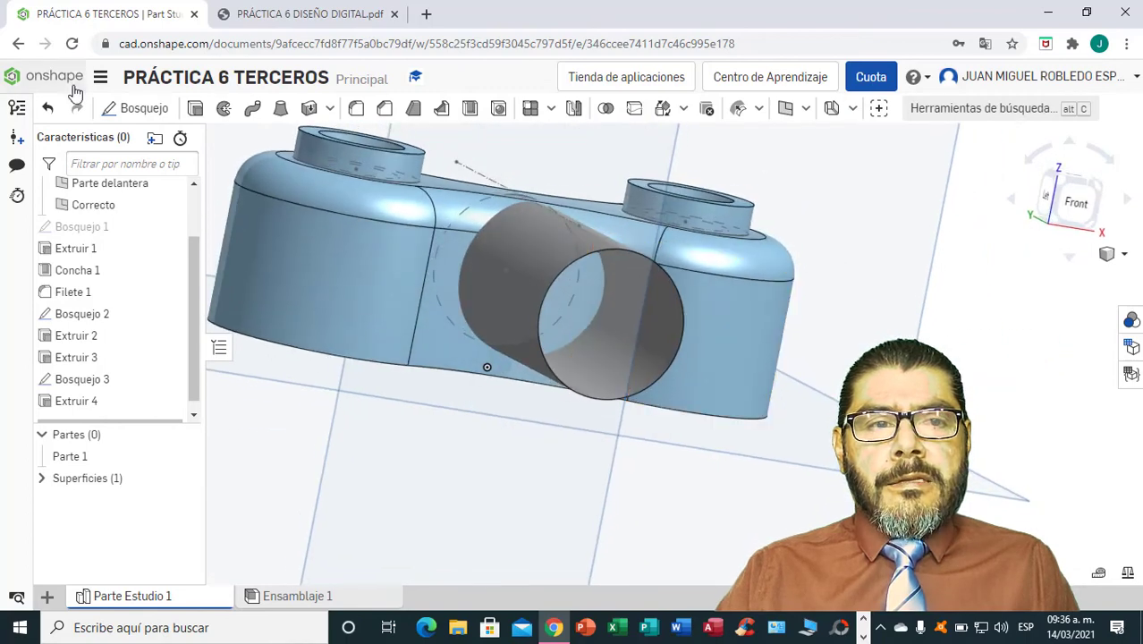
Undo the surface extrusion of the circle and delete Bosquejo 3.
left_click(49, 108)
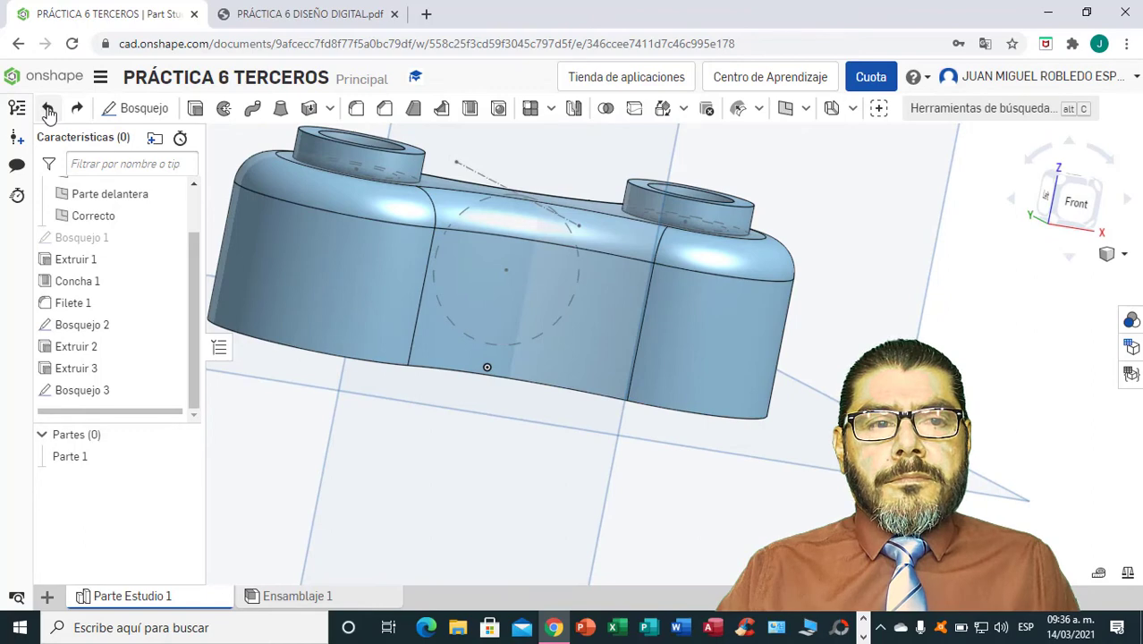
left_click(48, 110)
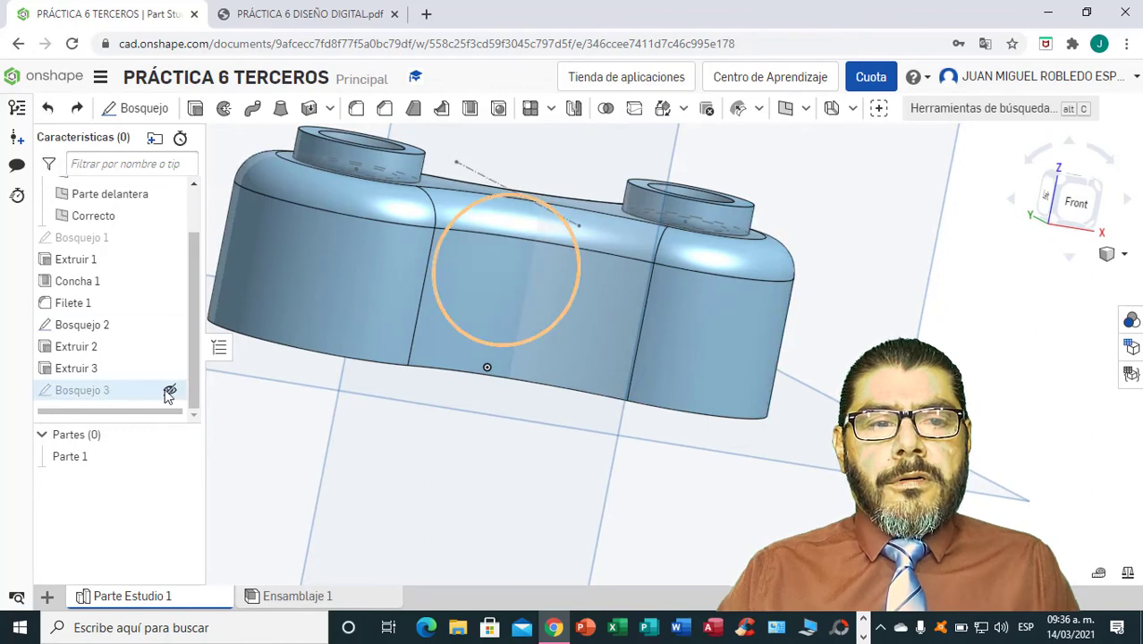
right_click(116, 393)
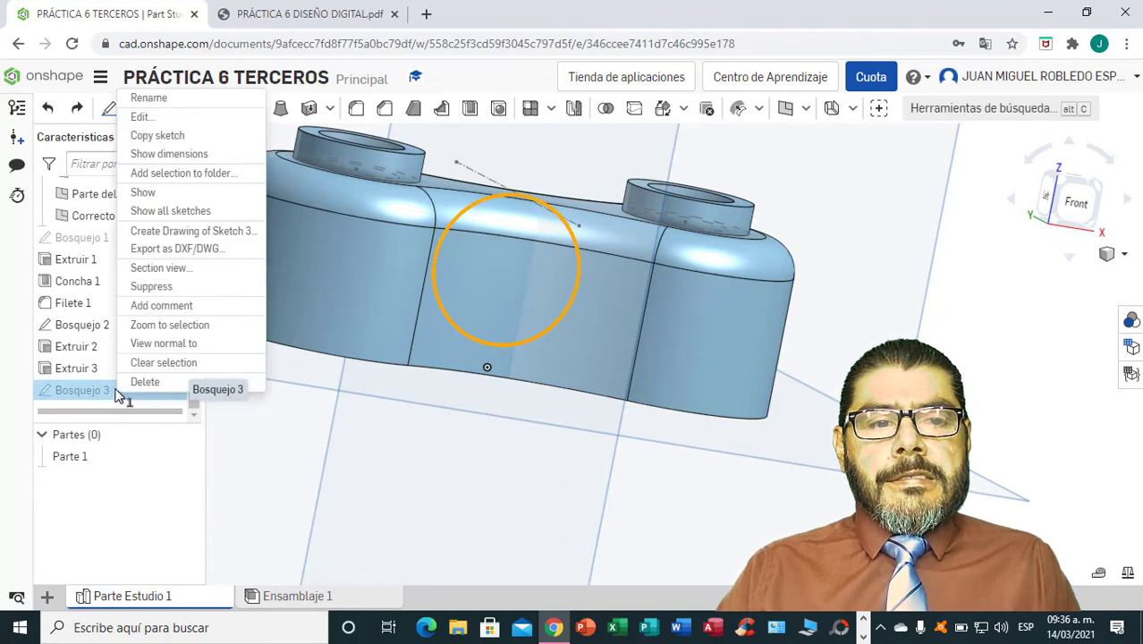
left_click(145, 397)
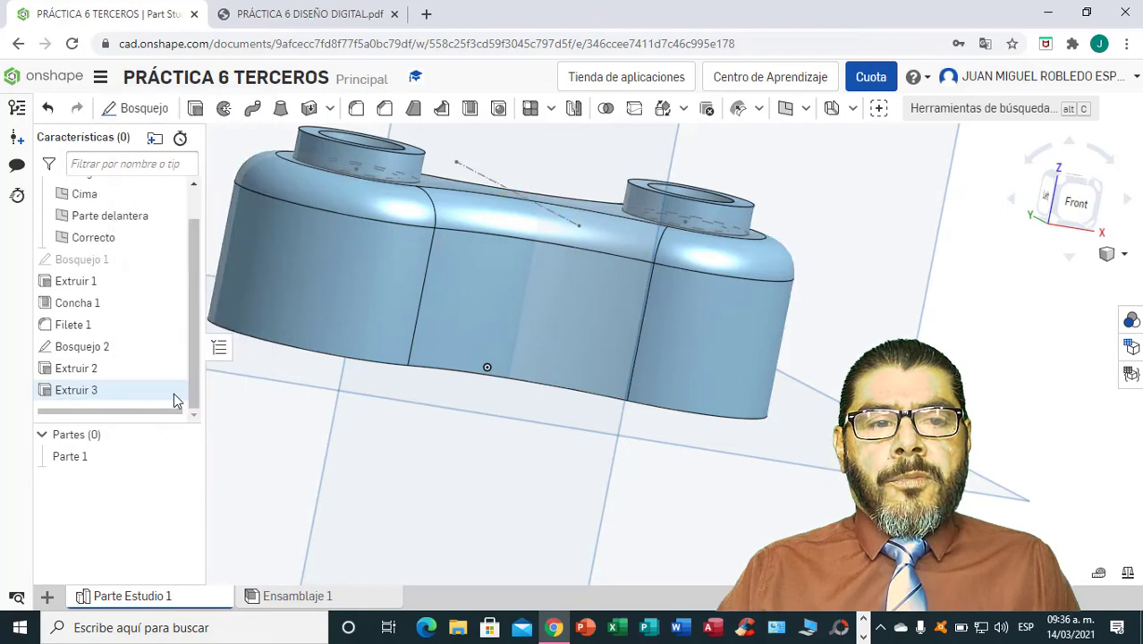
Start a new sketch on the Front plane, viewed from the front.
left_click(1076, 205)
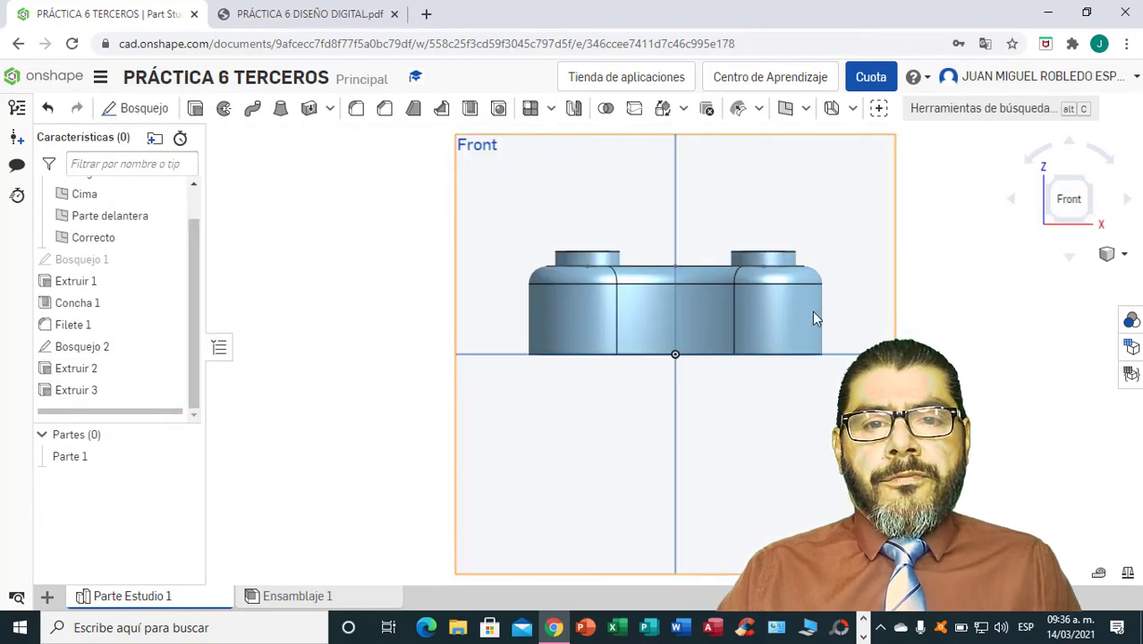
scroll(793, 323, "down", 5)
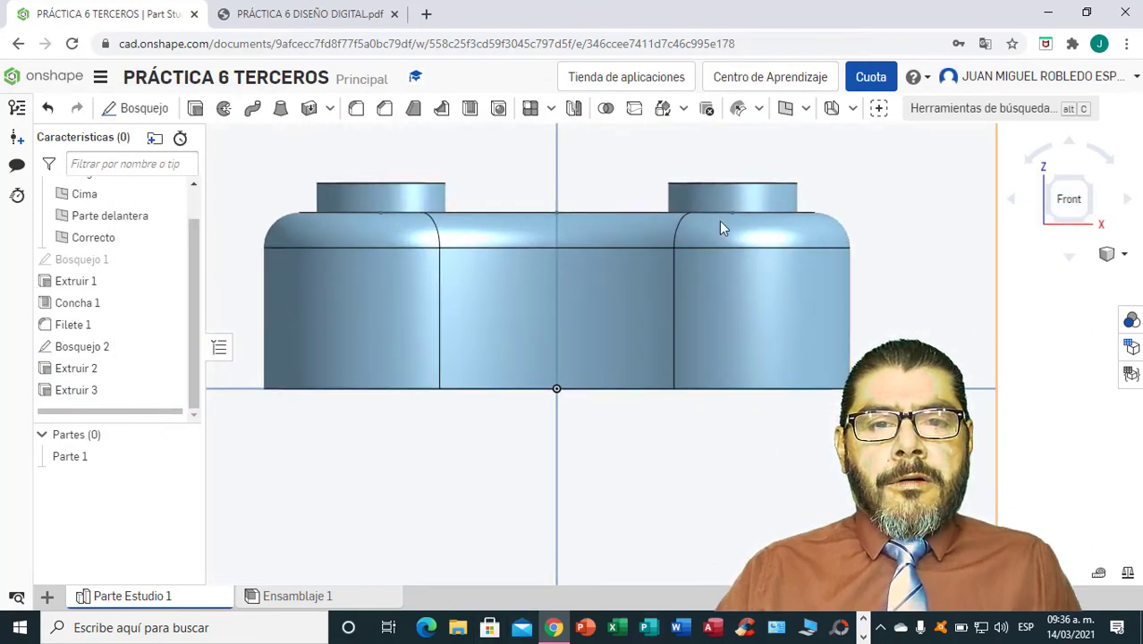
left_click(144, 110)
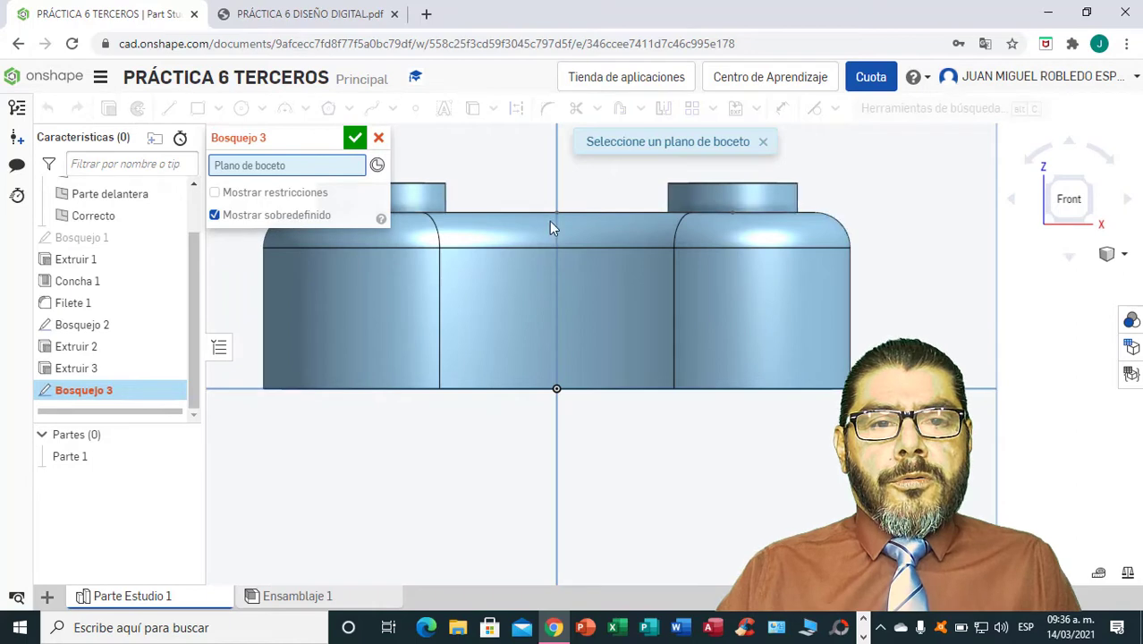
left_click(530, 205)
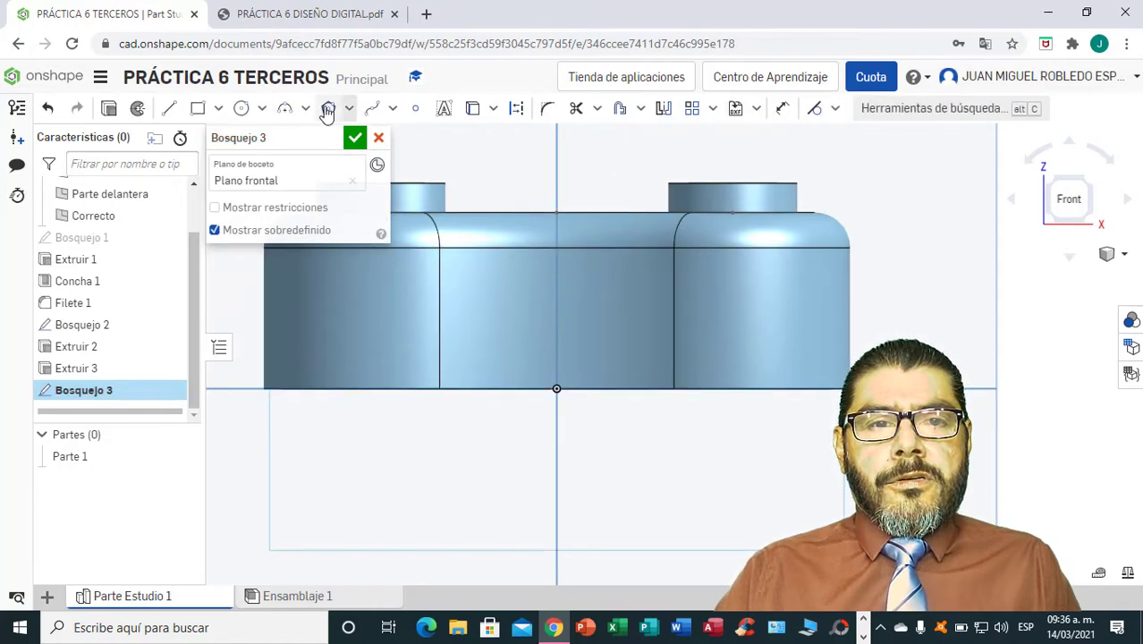
Draw a circle centred on the vertical axis of the front-plane sketch and set its diameter to 26 mm.
left_click(261, 109)
left_click(266, 139)
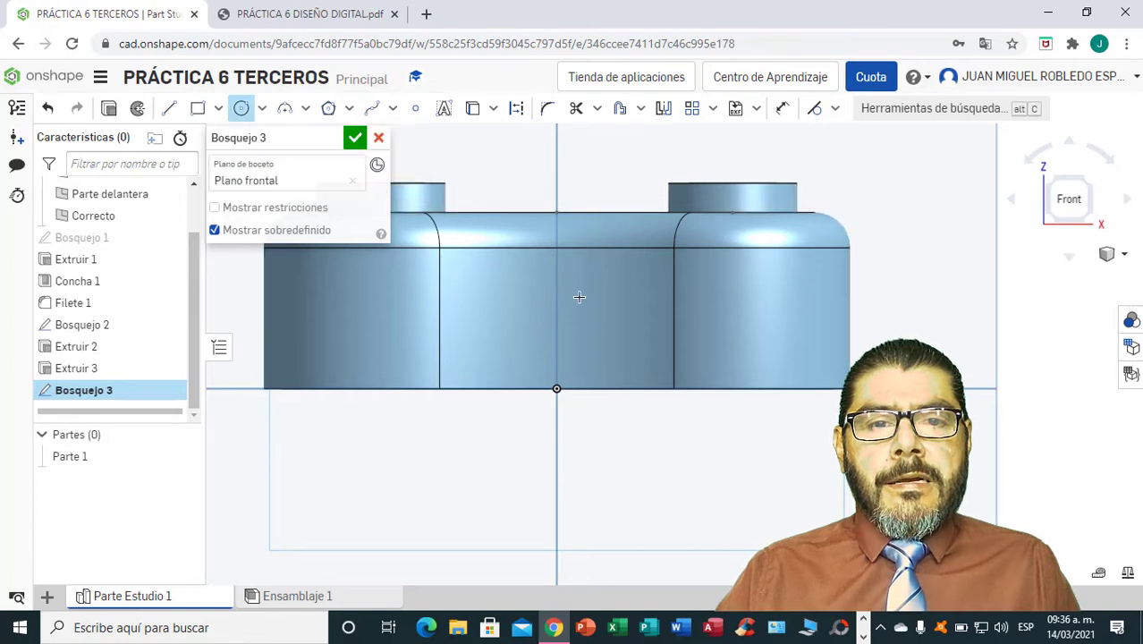
left_click(556, 313)
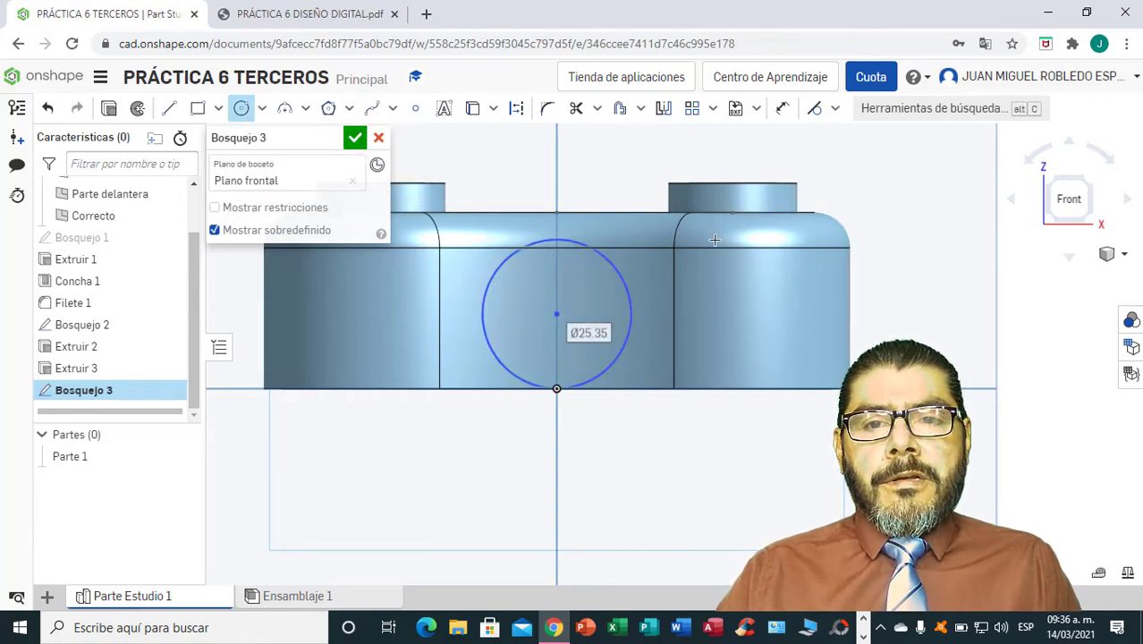
left_click(781, 110)
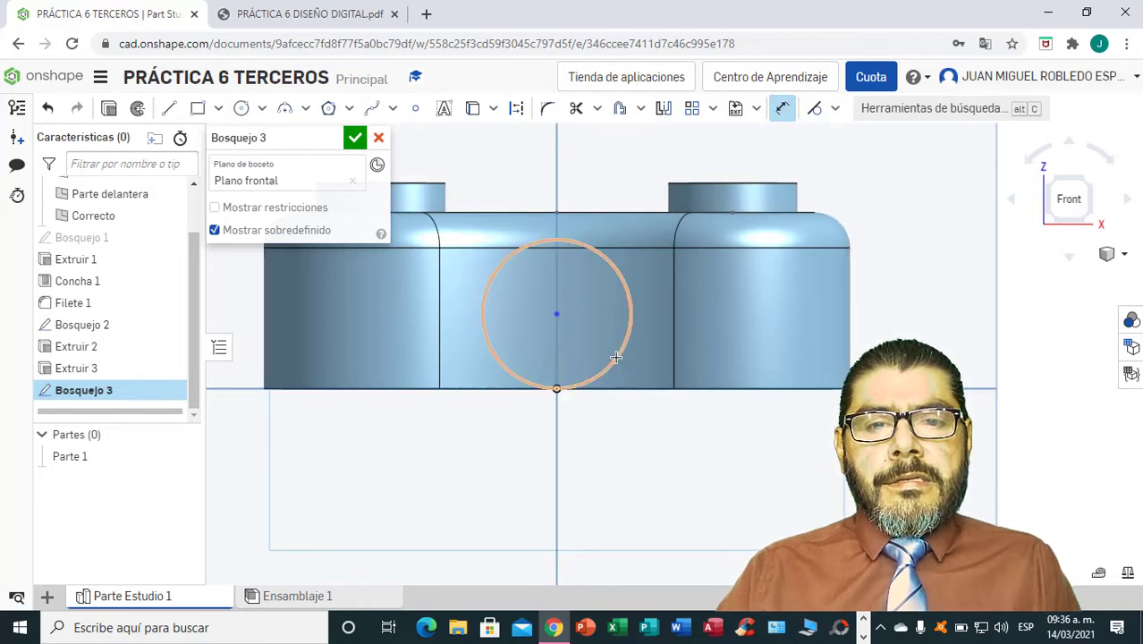
double_click(721, 462)
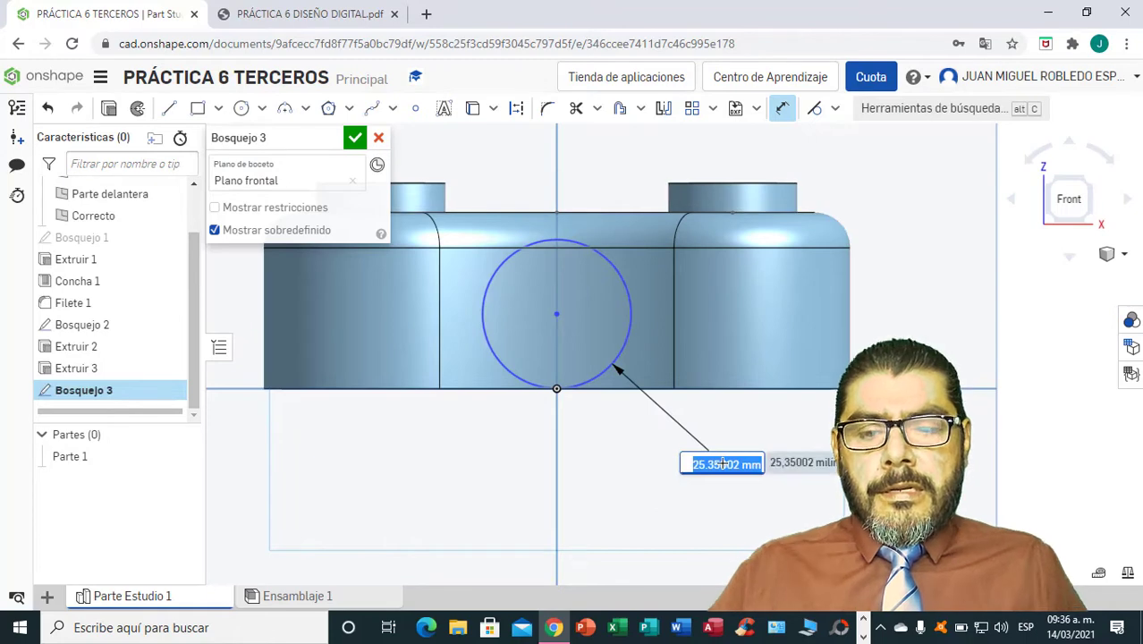
key("BackSpace")
type("26")
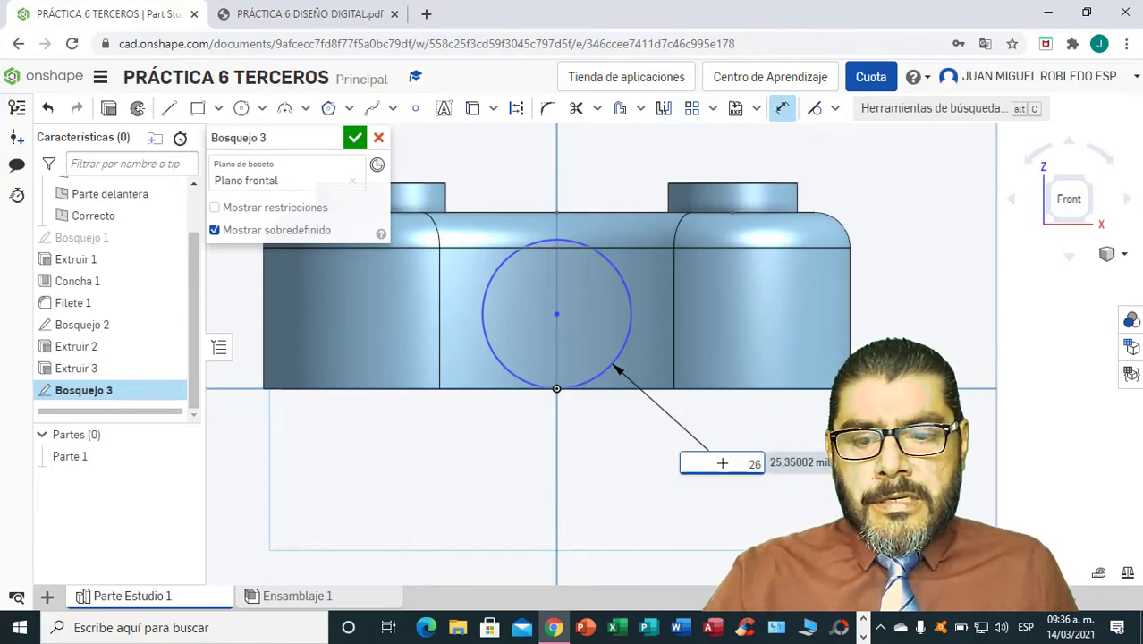
key("Return")
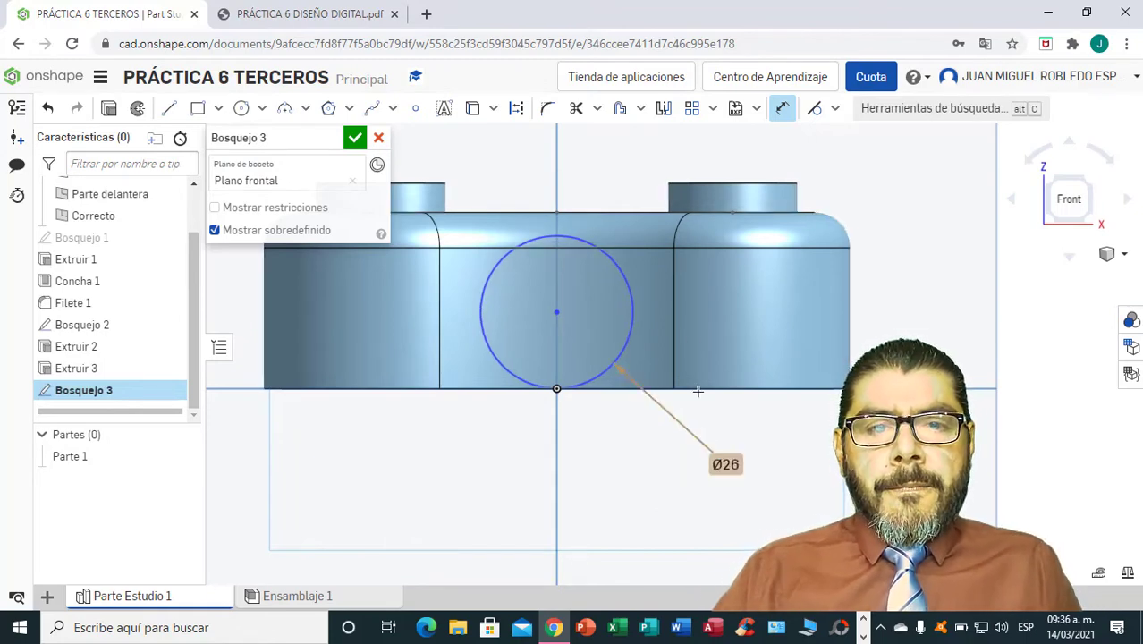
Make the 26 mm circle tangent to the top edge of the body.
left_click(815, 109)
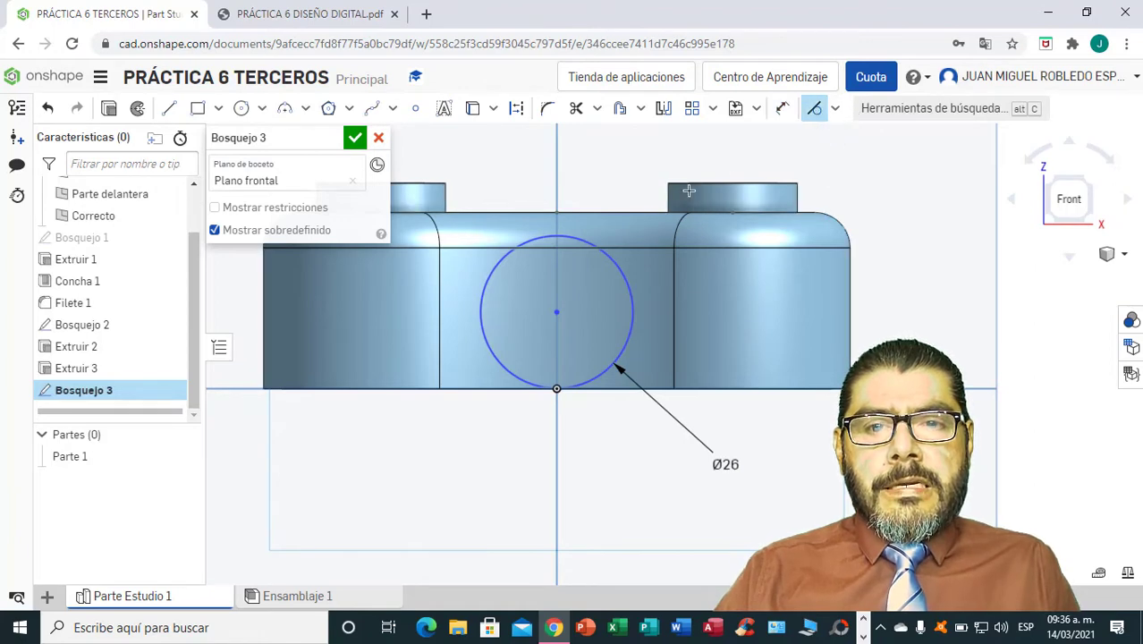
left_click(585, 240)
left_click(596, 215)
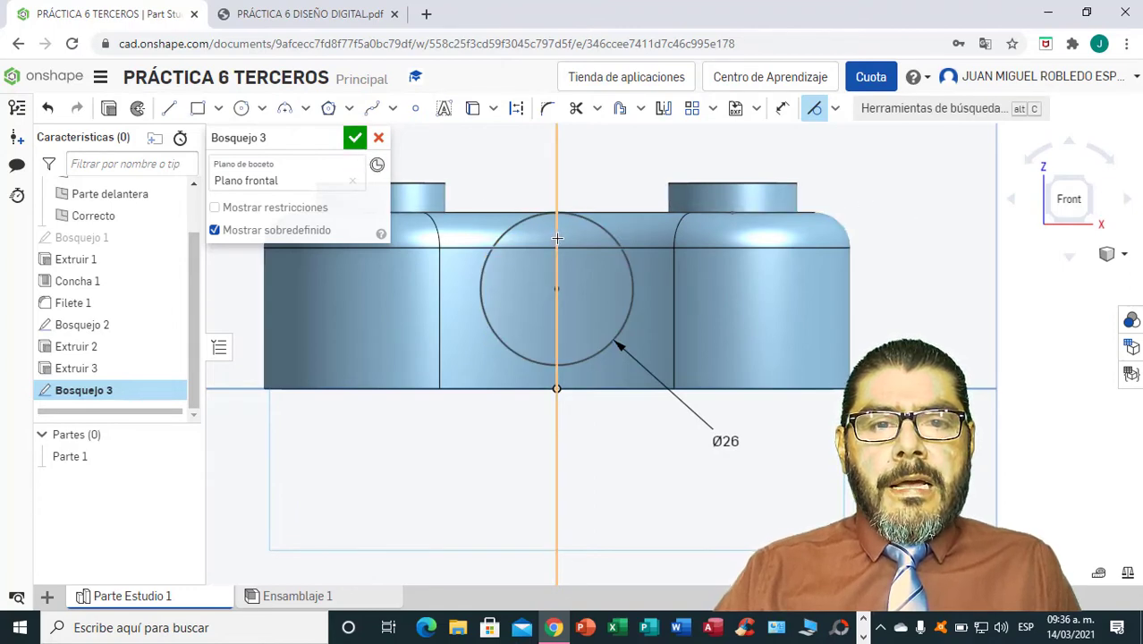
Extrude the 26 mm circle symmetrically as a solid with a depth of 60 mm, adding it to Parte 1.
left_click(110, 112)
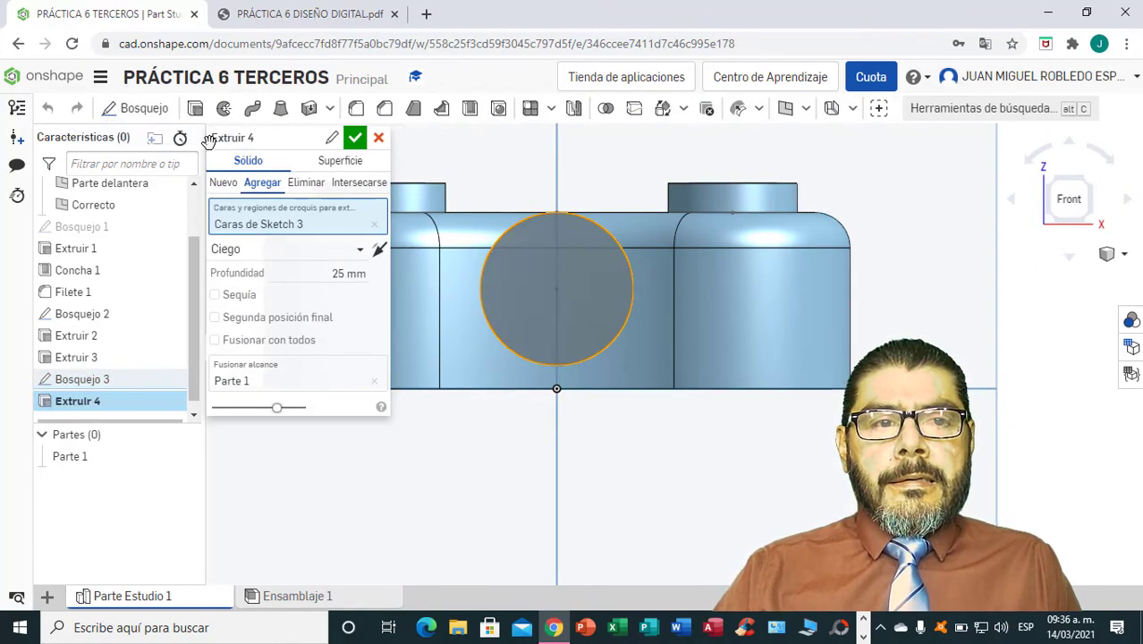
left_click(357, 276)
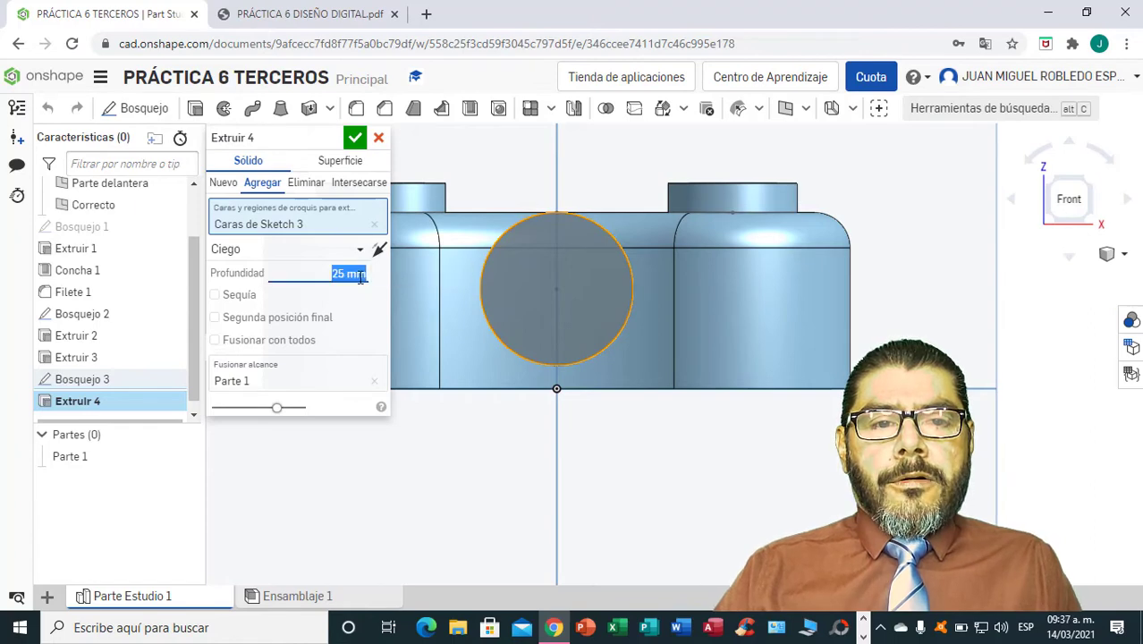
type("60")
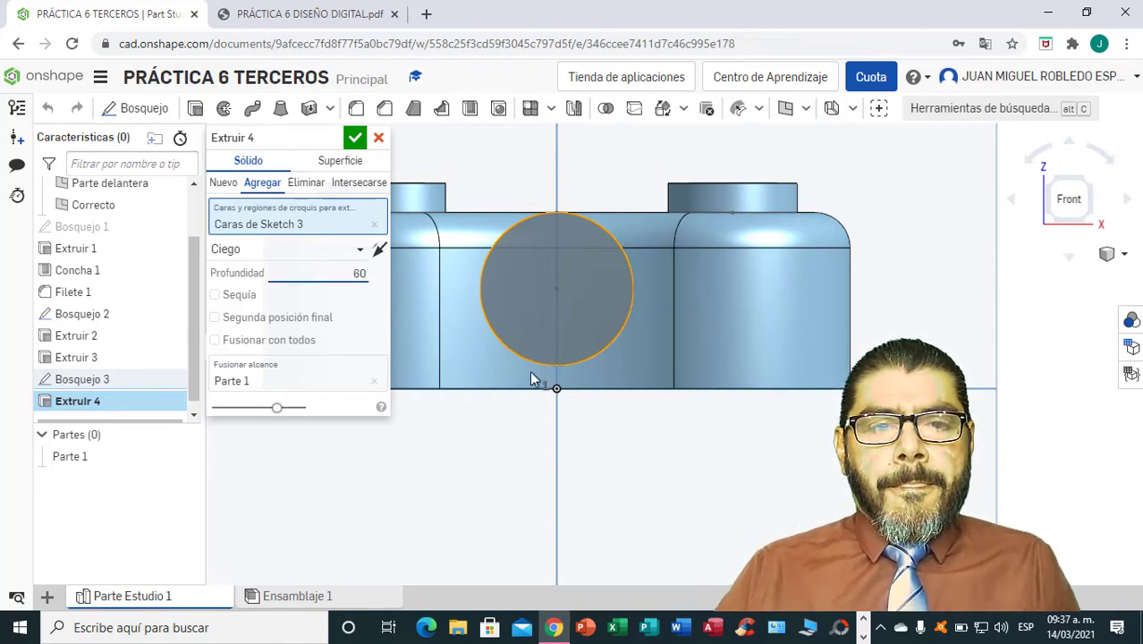
mouse_move(896, 334)
right_mouse_down()
mouse_move(910, 449)
mouse_move(898, 330)
right_mouse_up()
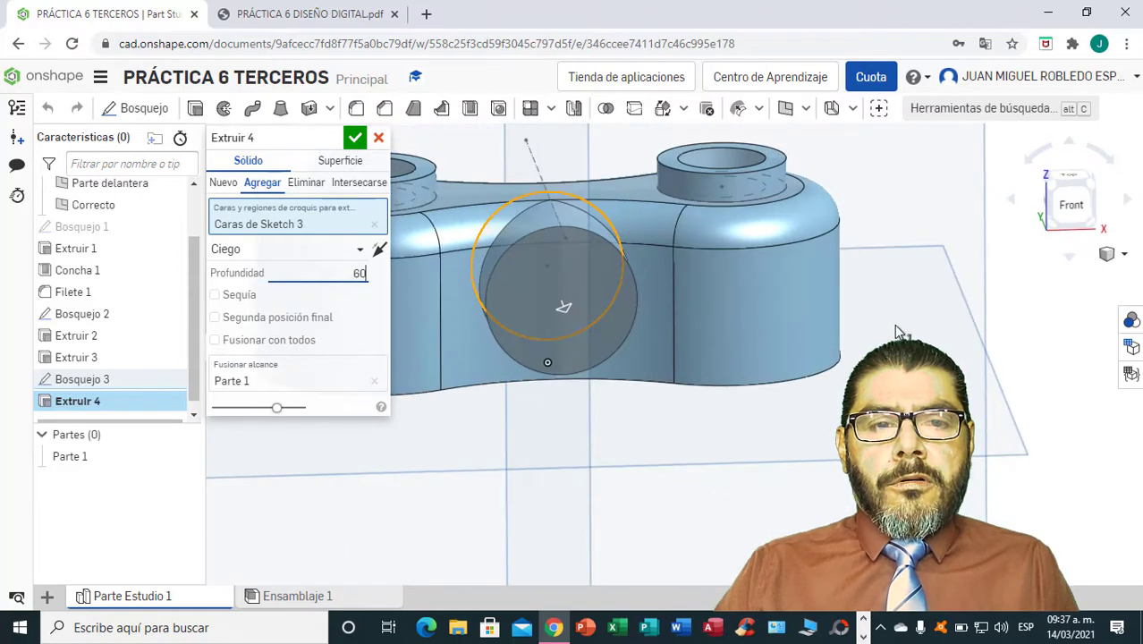
left_click(362, 257)
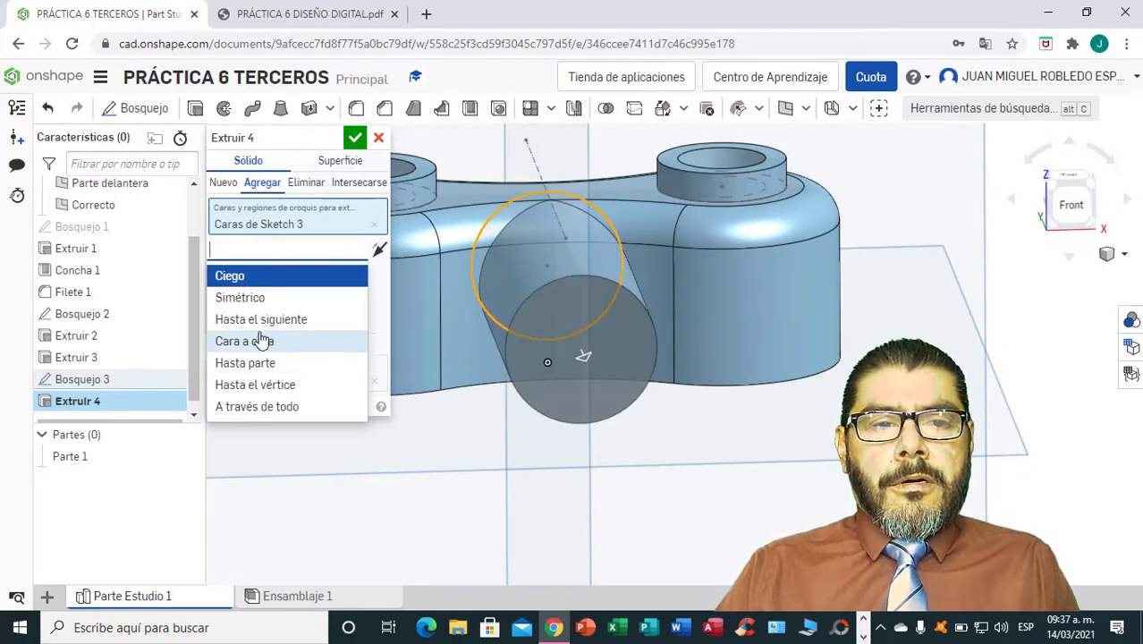
left_click(250, 301)
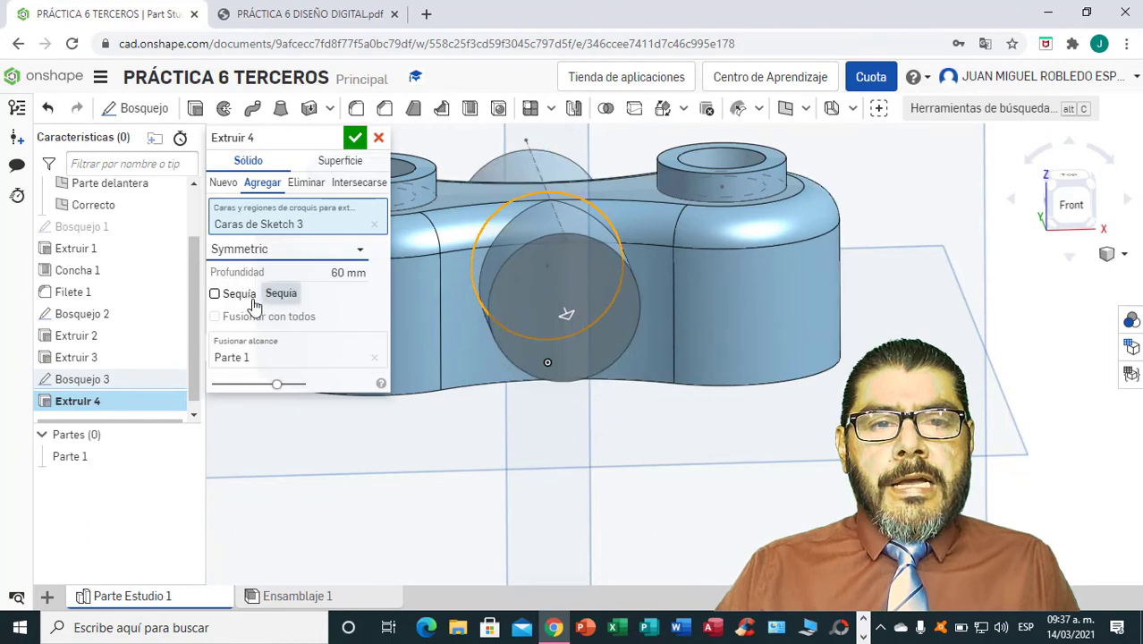
left_click(355, 139)
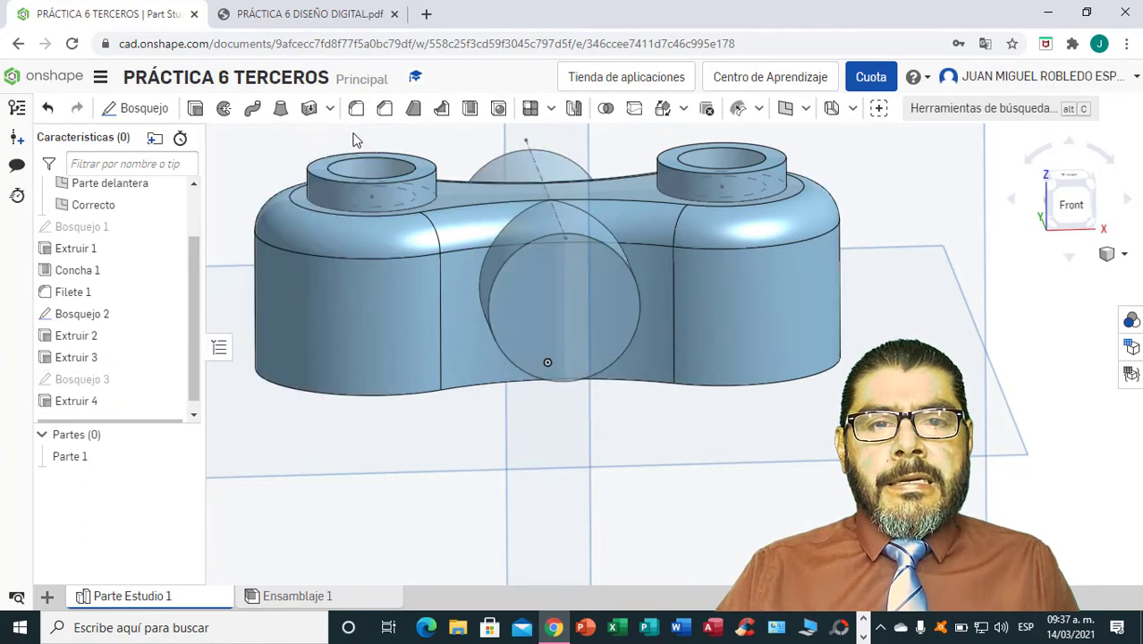
Compare the underside with the PDF drawing, then delete the cylinder's face inside the hollow body using the Sanar option.
right_click_drag(964, 242, 673, 367)
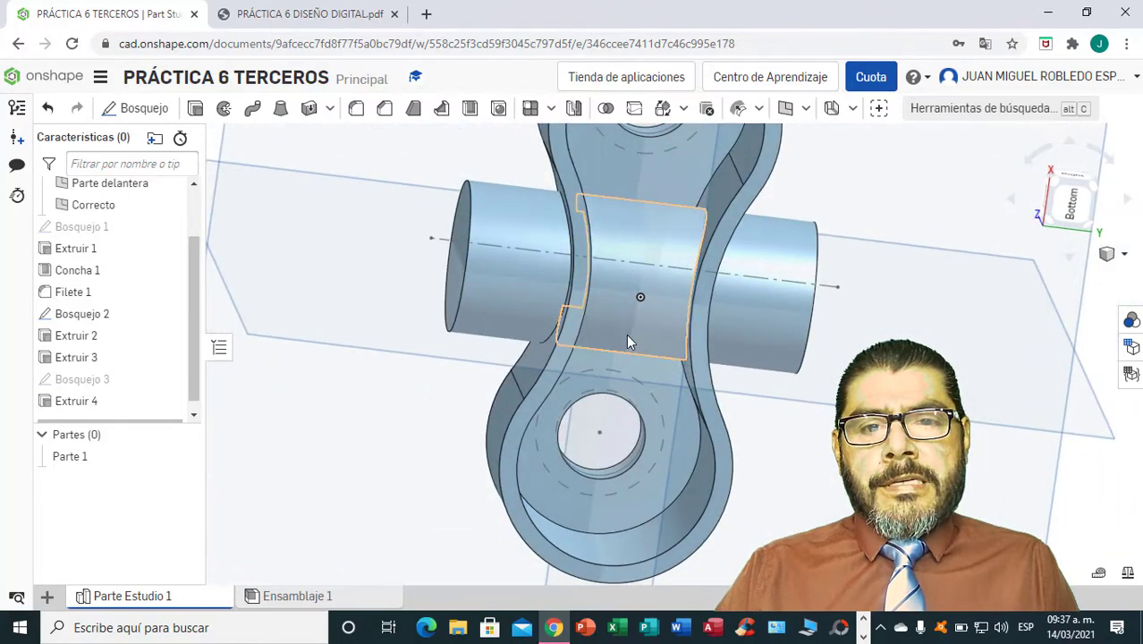
left_click(312, 16)
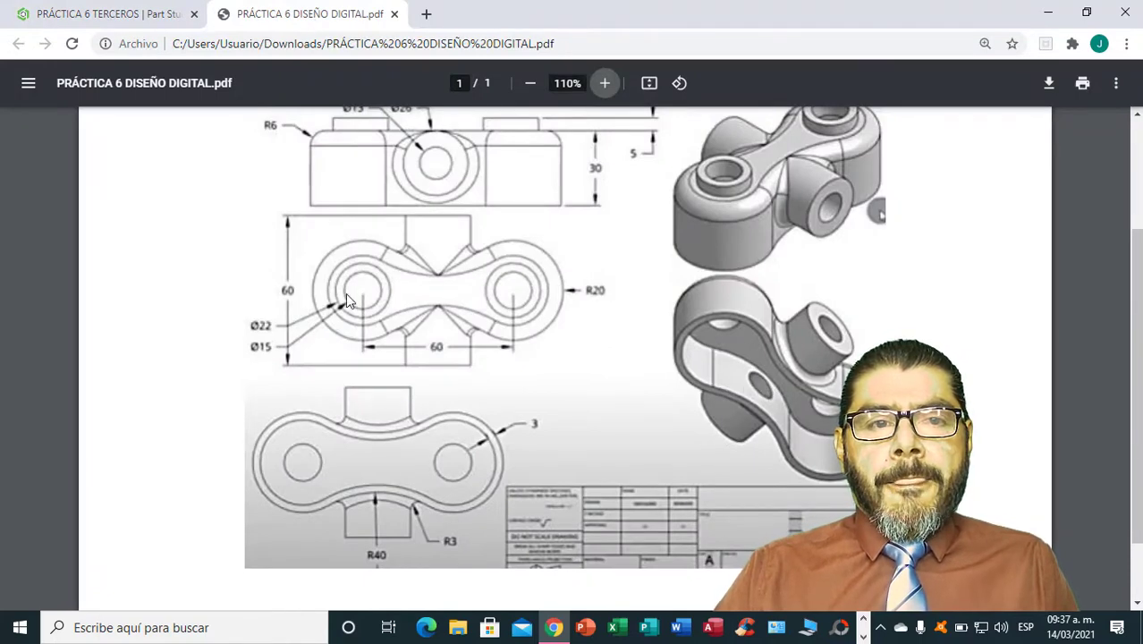
left_click(153, 15)
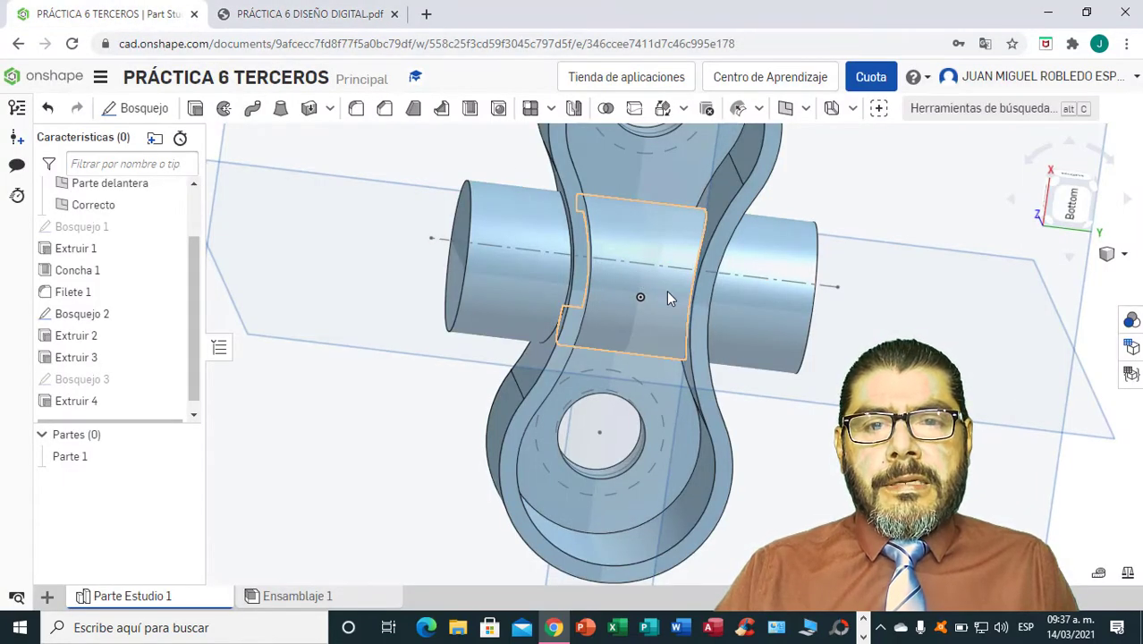
left_click(759, 110)
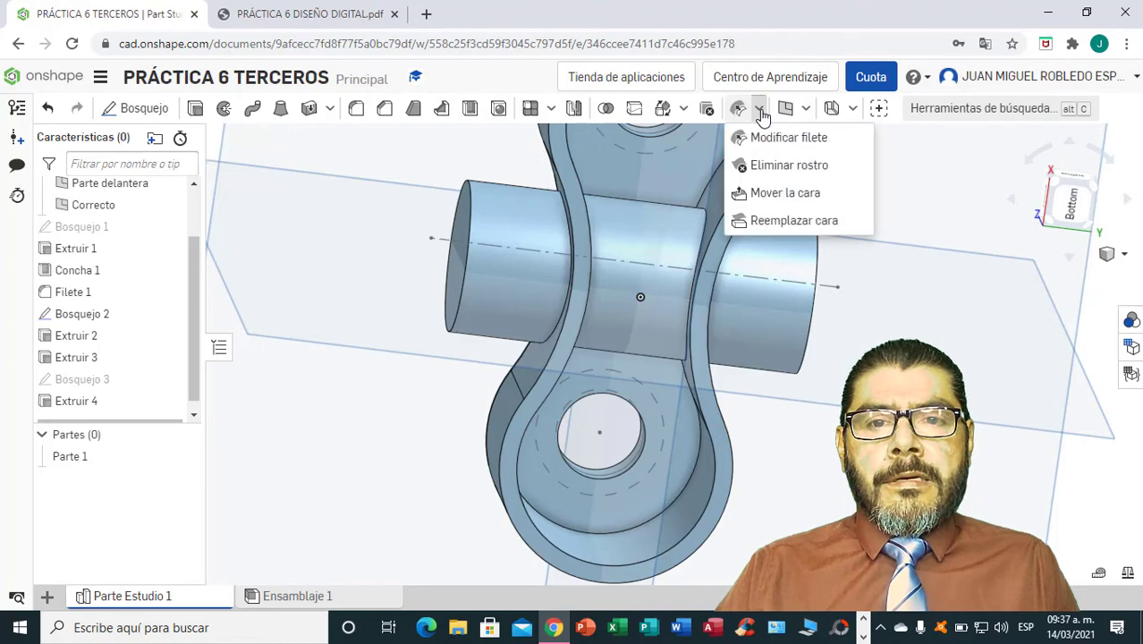
left_click(780, 168)
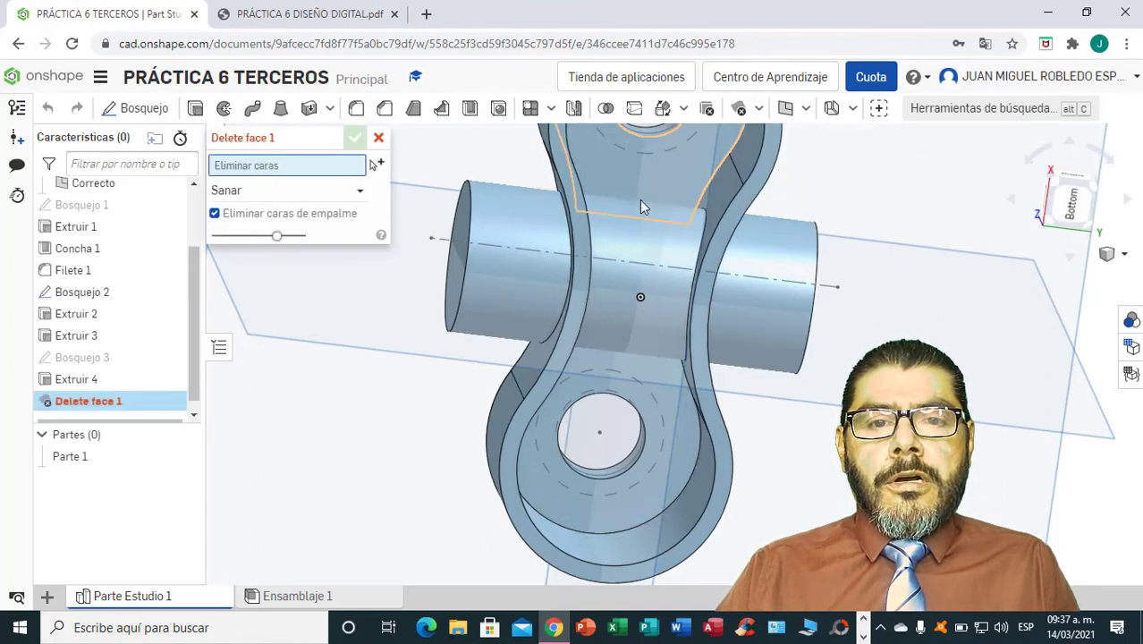
left_click(633, 290)
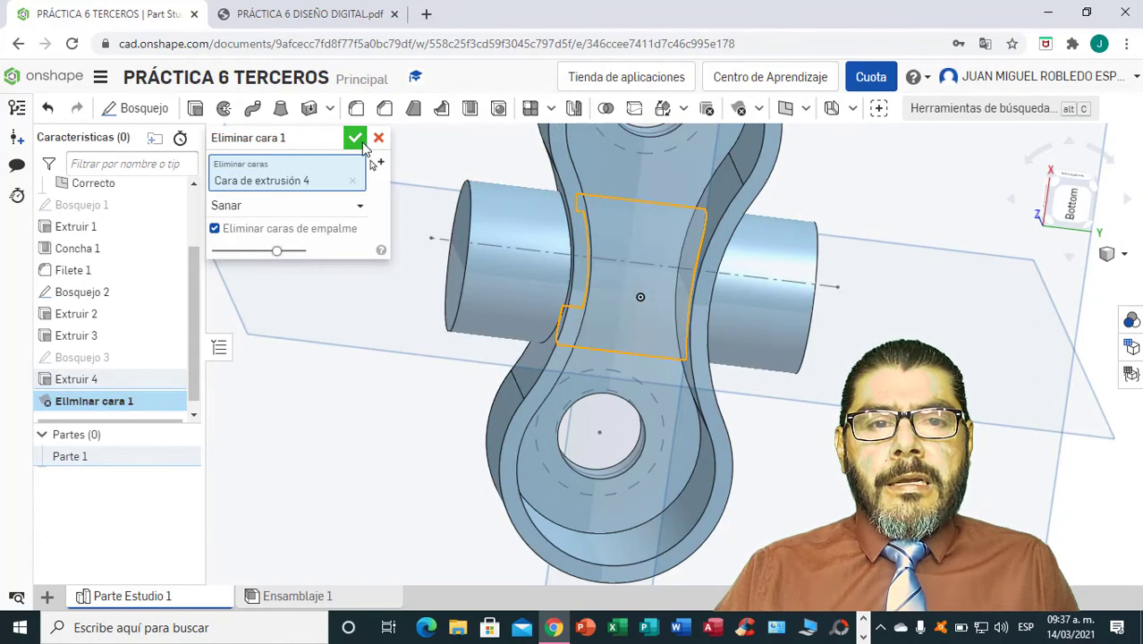
left_click(355, 137)
Start a sketch on the front end face of the cross cylinder and draw a concentric circle about 16 mm in diameter.
right_click_drag(654, 398, 656, 304)
right_click_drag(643, 236, 725, 356)
left_click(1062, 207)
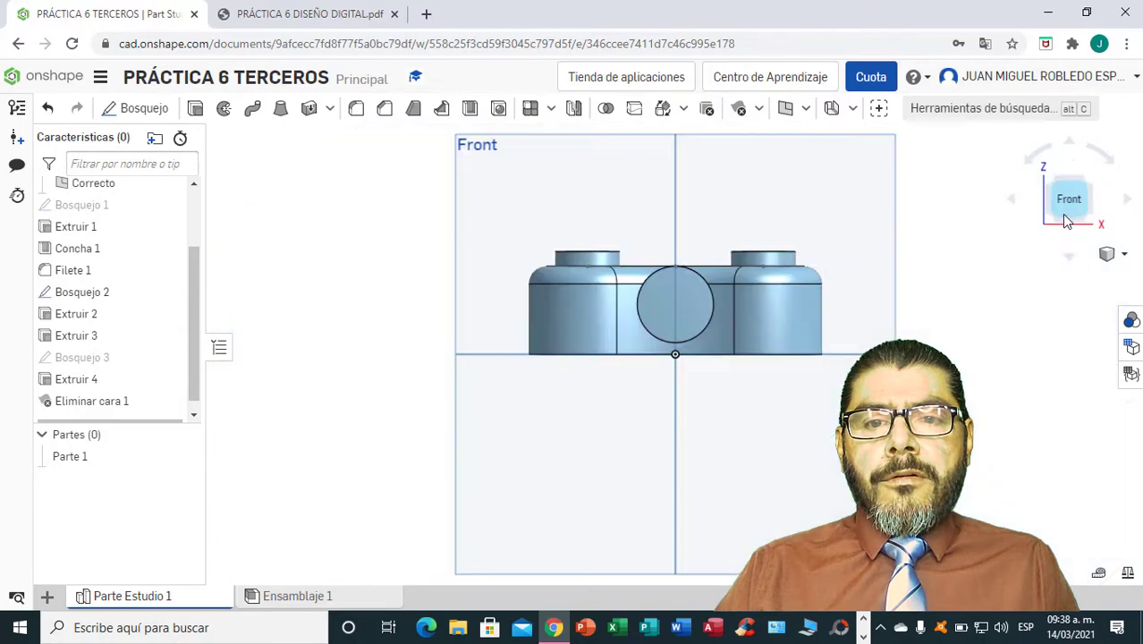
scroll(711, 314, "up", 5)
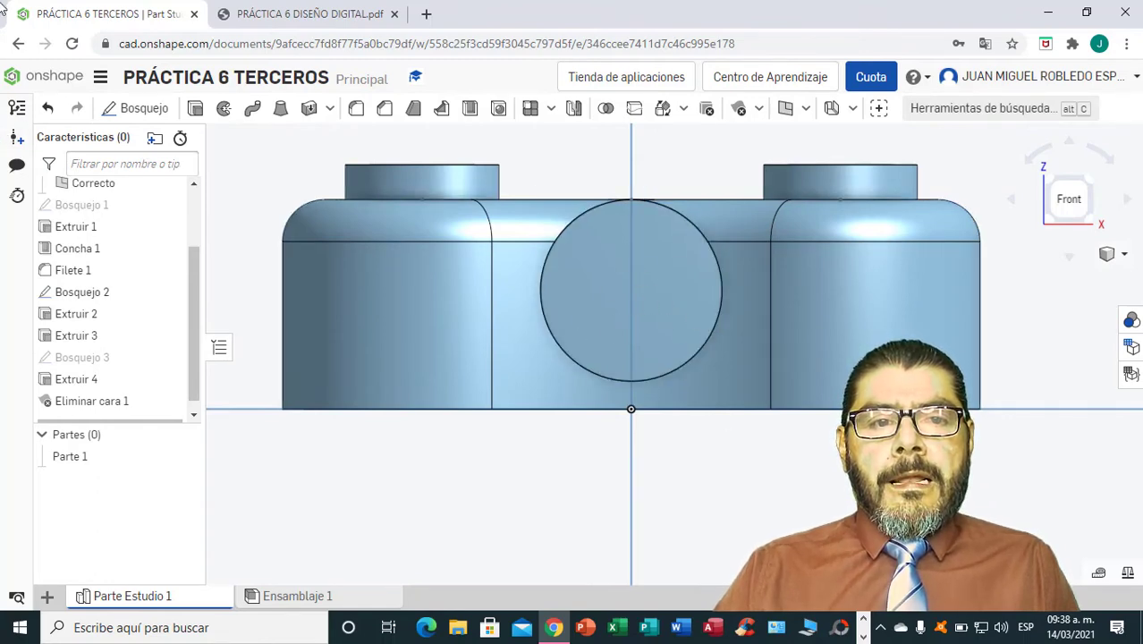
left_click(141, 109)
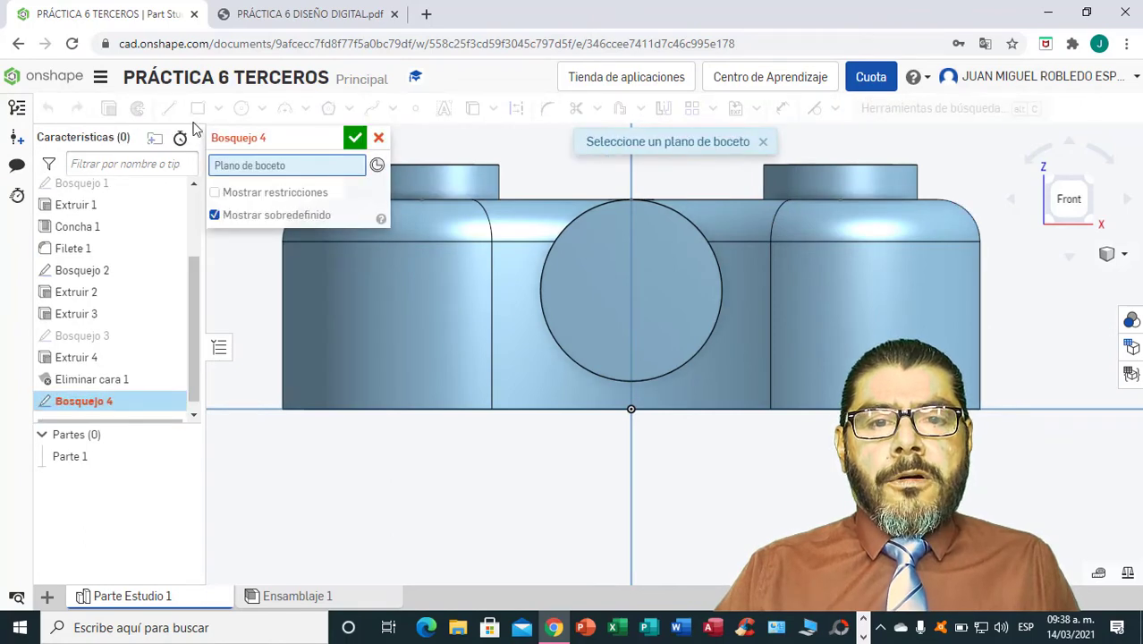
left_click(644, 294)
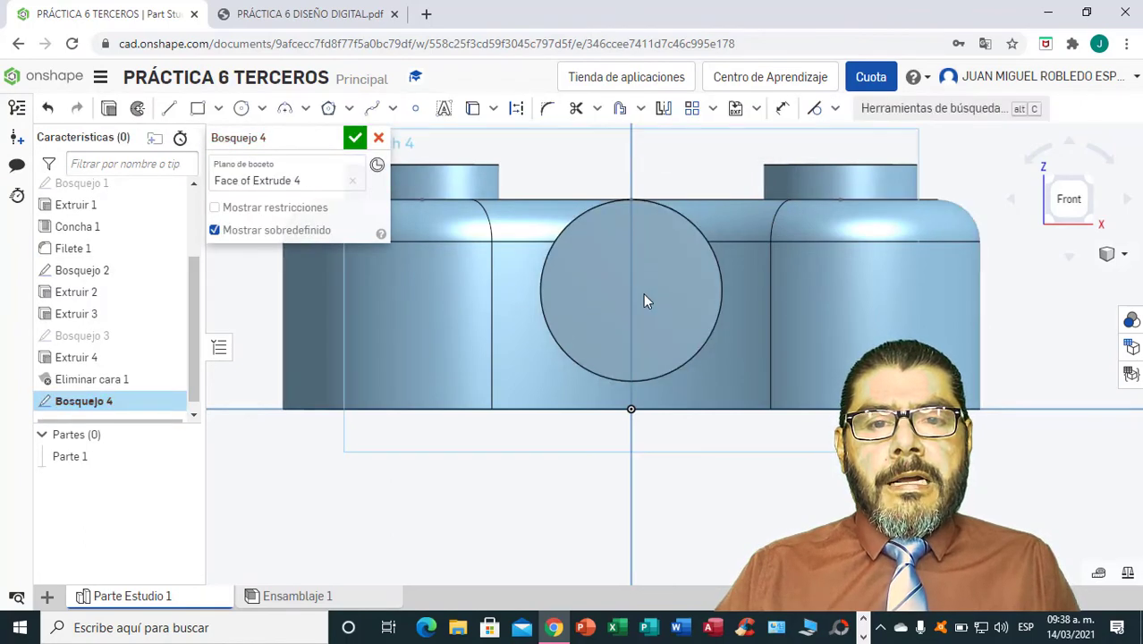
left_click(262, 108)
left_click(273, 141)
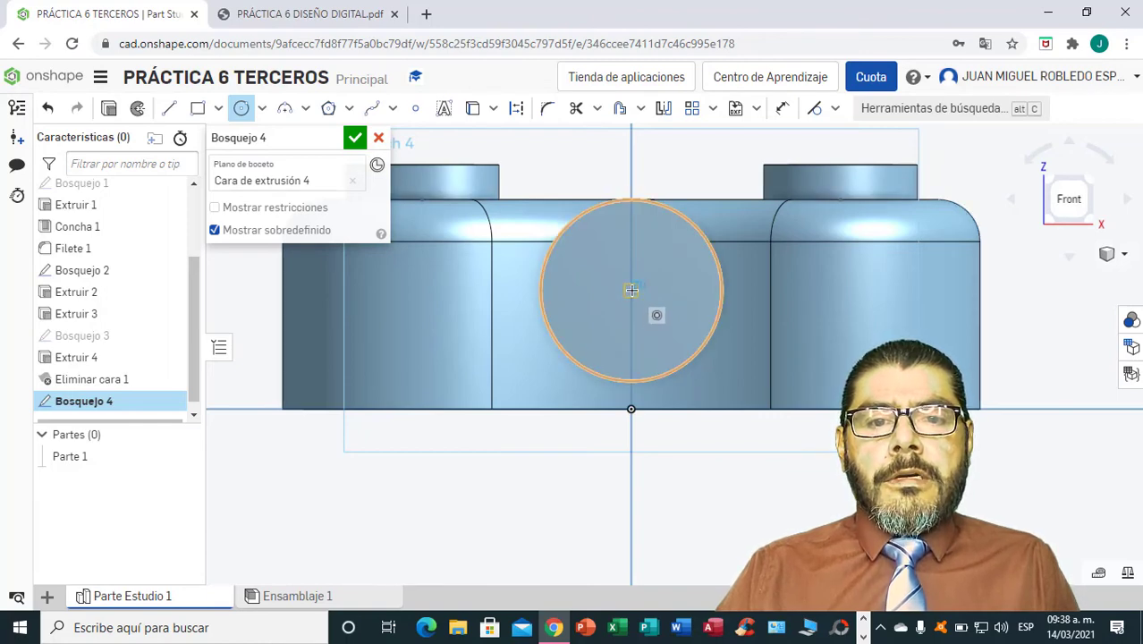
left_click(656, 340)
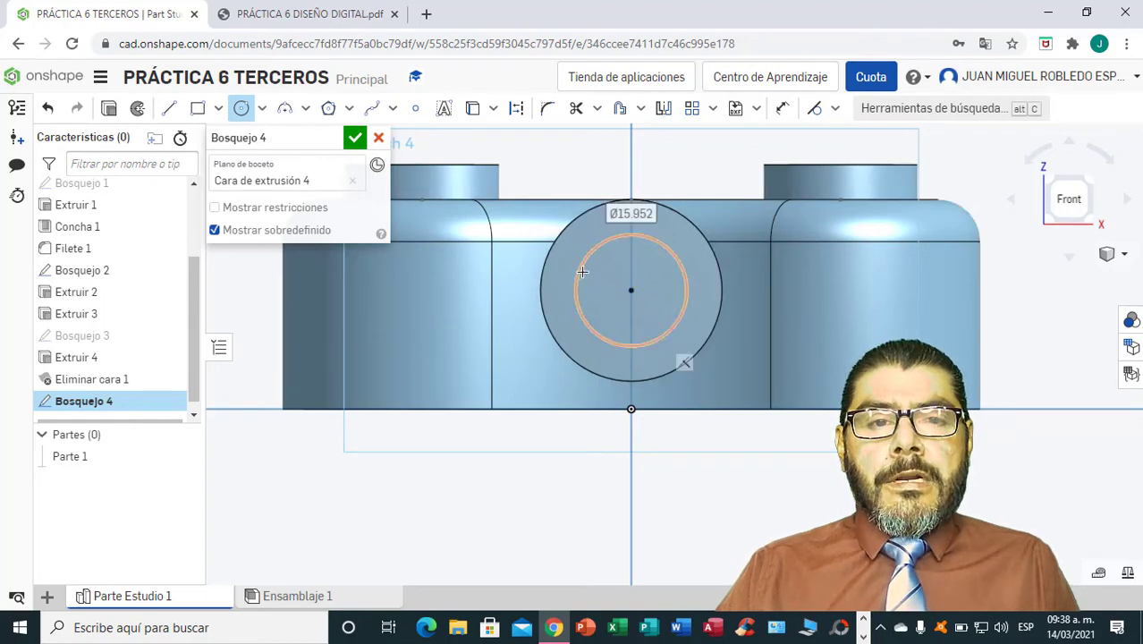
Check the cross bore's diameter in the PDF drawing and dimension the concentric circle to 13 mm.
left_click(310, 18)
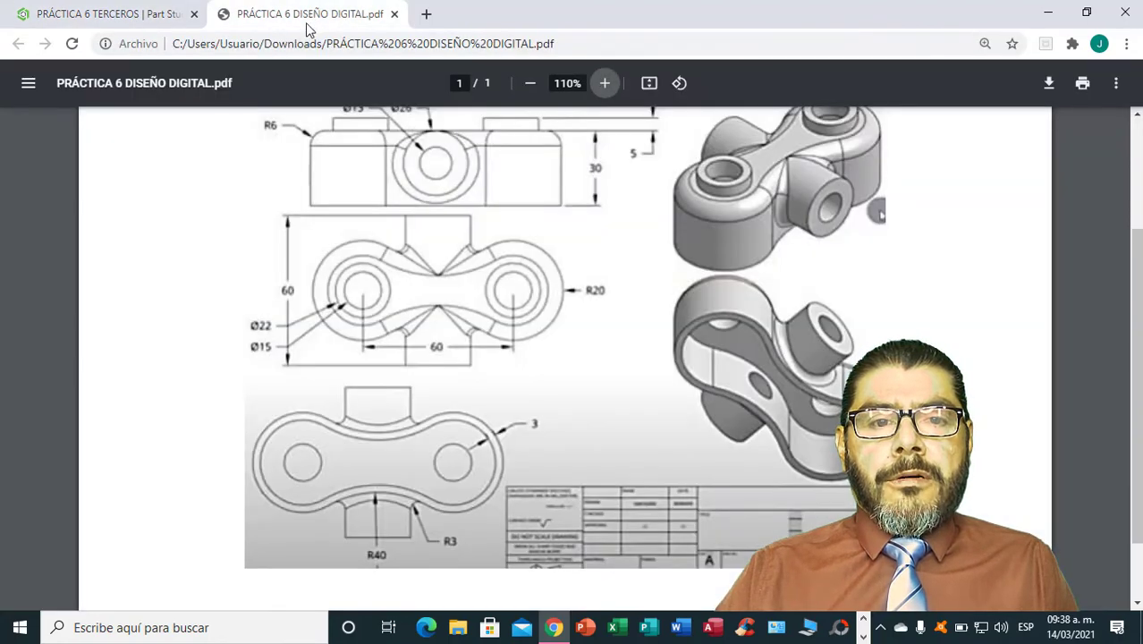
scroll(462, 284, "up", 1)
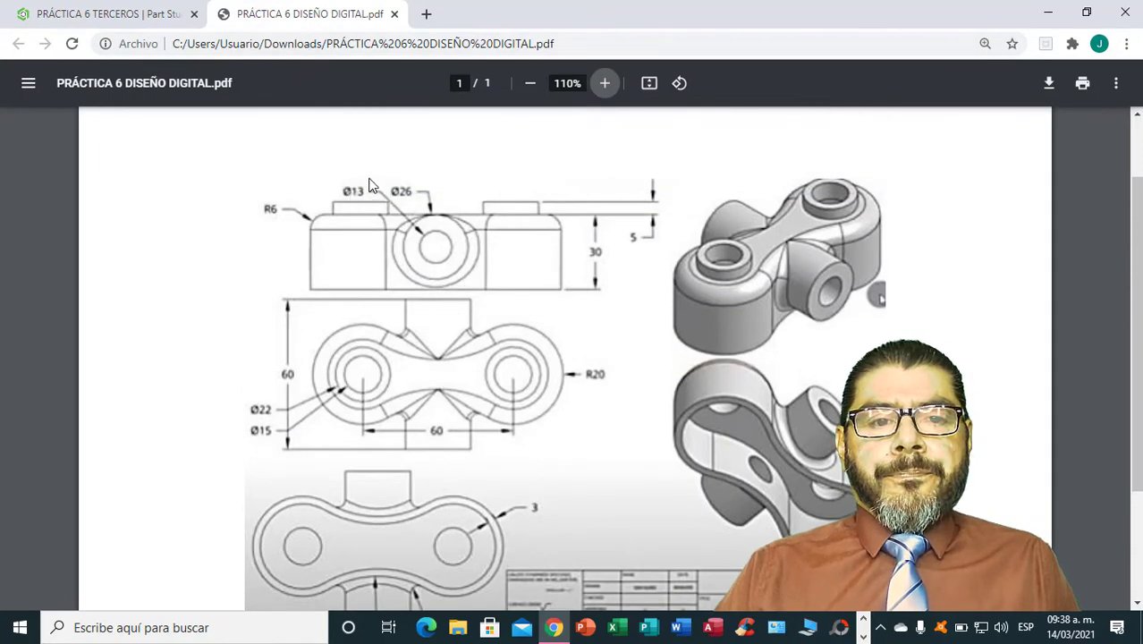
left_click(134, 16)
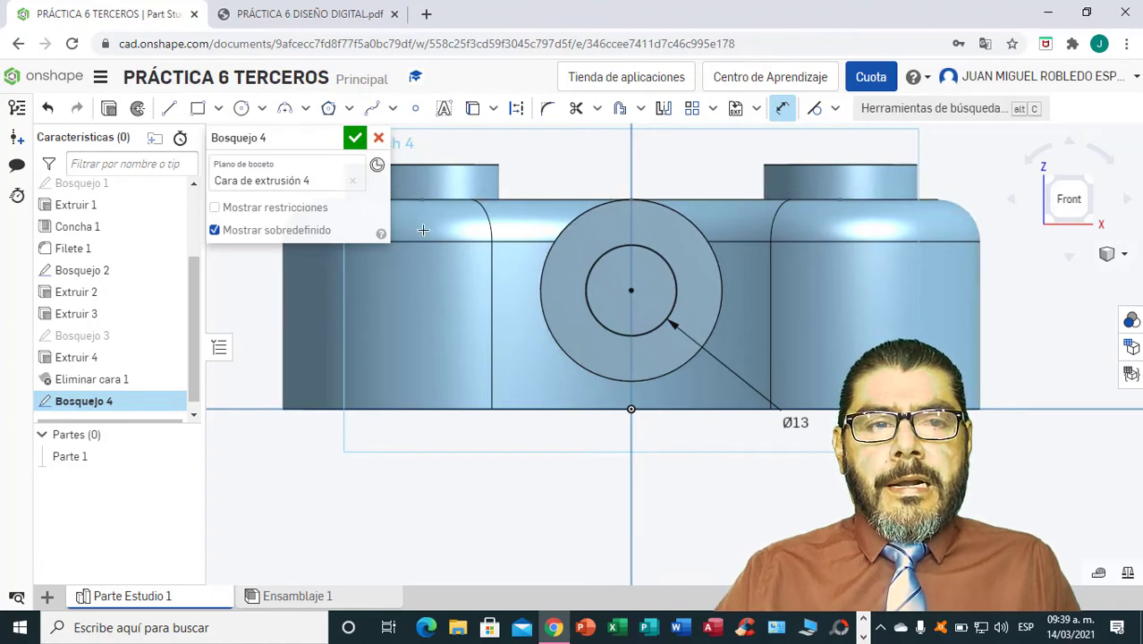
Cut the 13 mm circle through all of Parte 1 to bore the cross cylinder, and inspect the result.
left_click(108, 108)
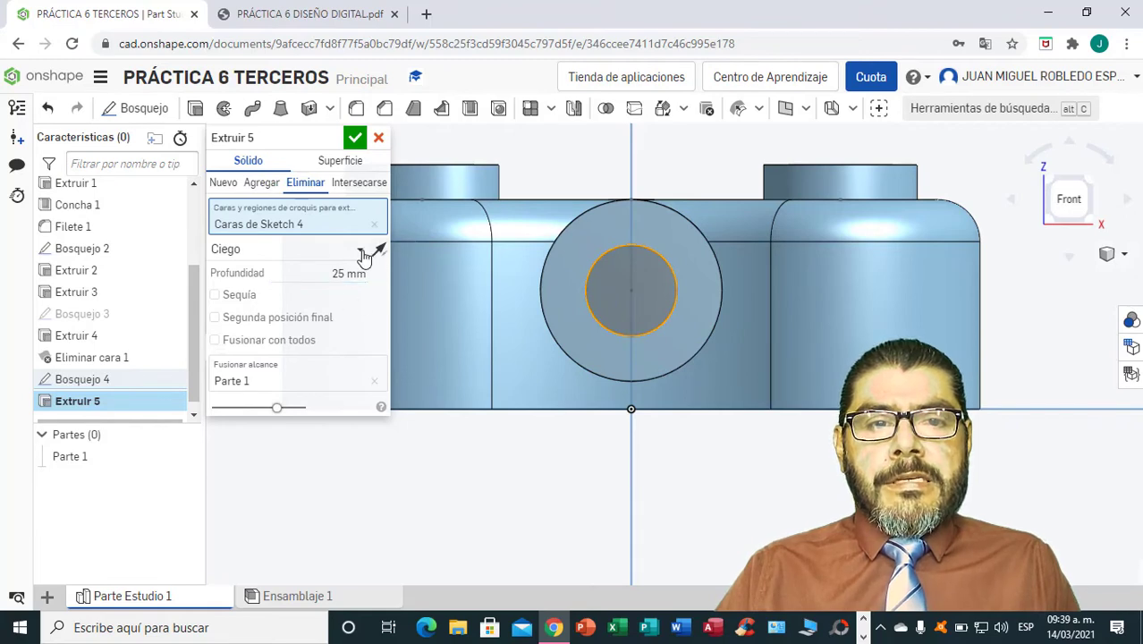
left_click(361, 252)
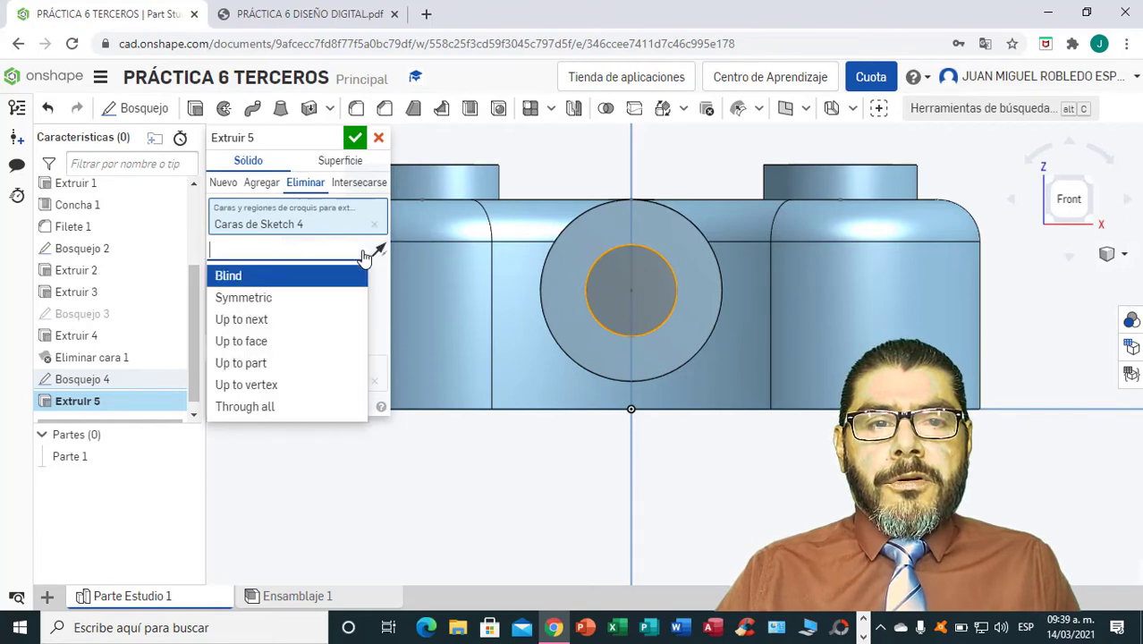
left_click(258, 407)
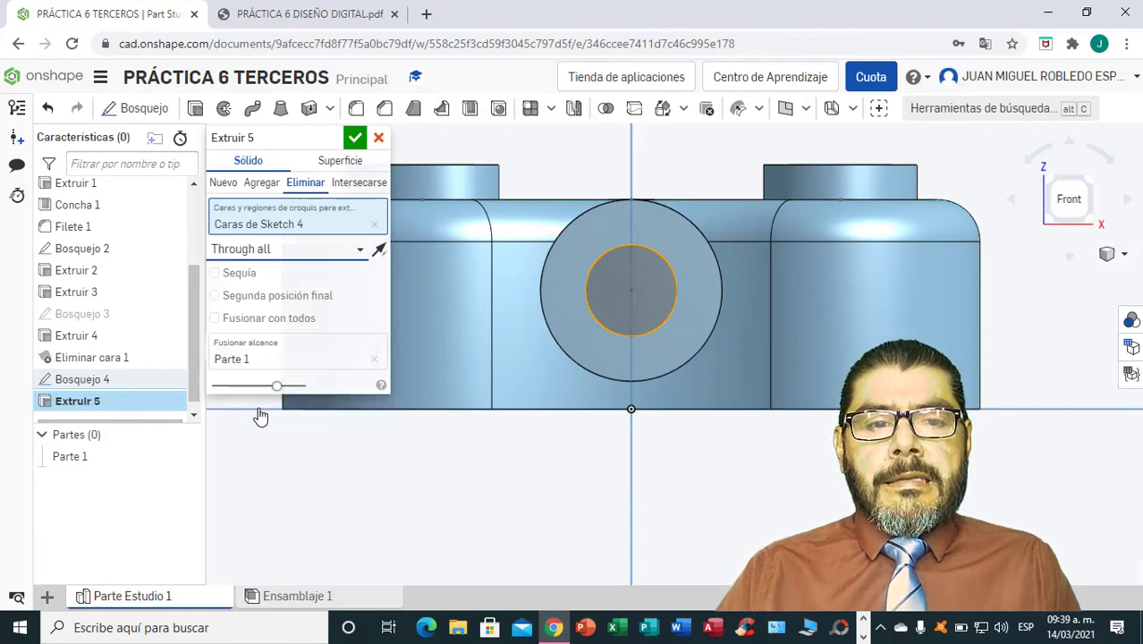
left_click(355, 139)
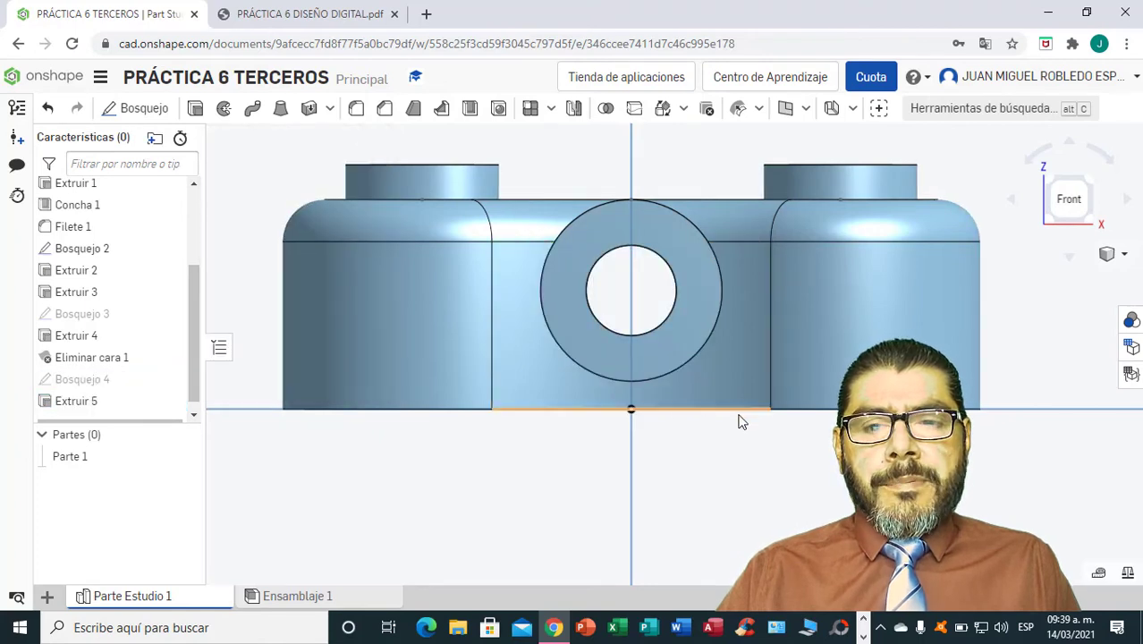
right_click_drag(741, 467, 725, 500)
scroll(757, 434, "down", 2)
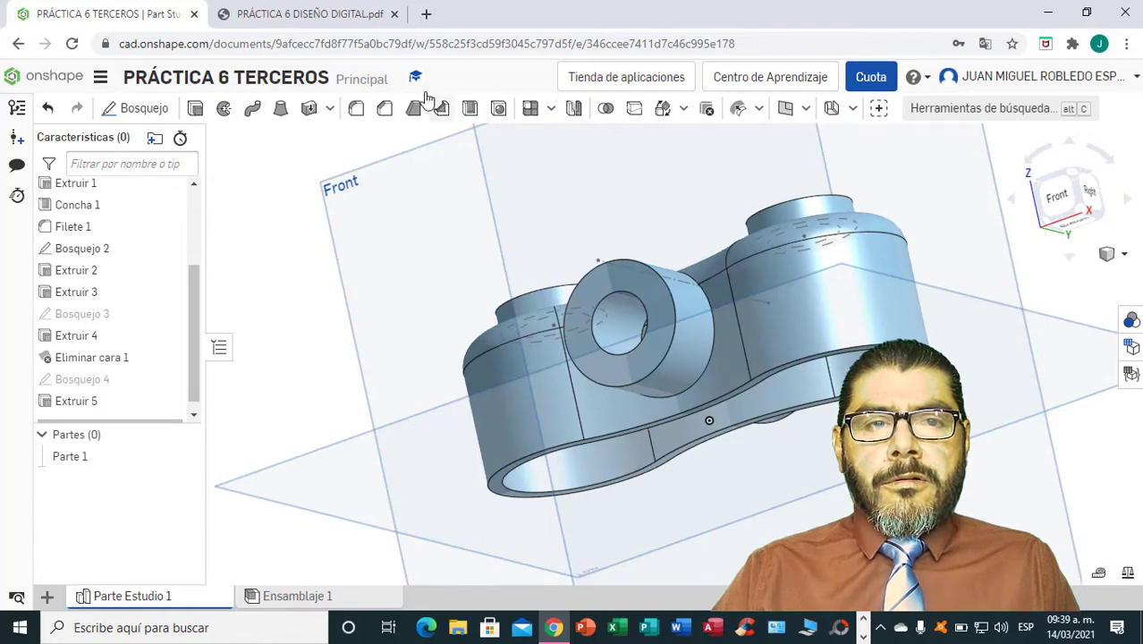
Check the R3 fillet in the PDF drawing and apply a 3 mm fillet where the cross cylinder's front end meets the body.
left_click(305, 14)
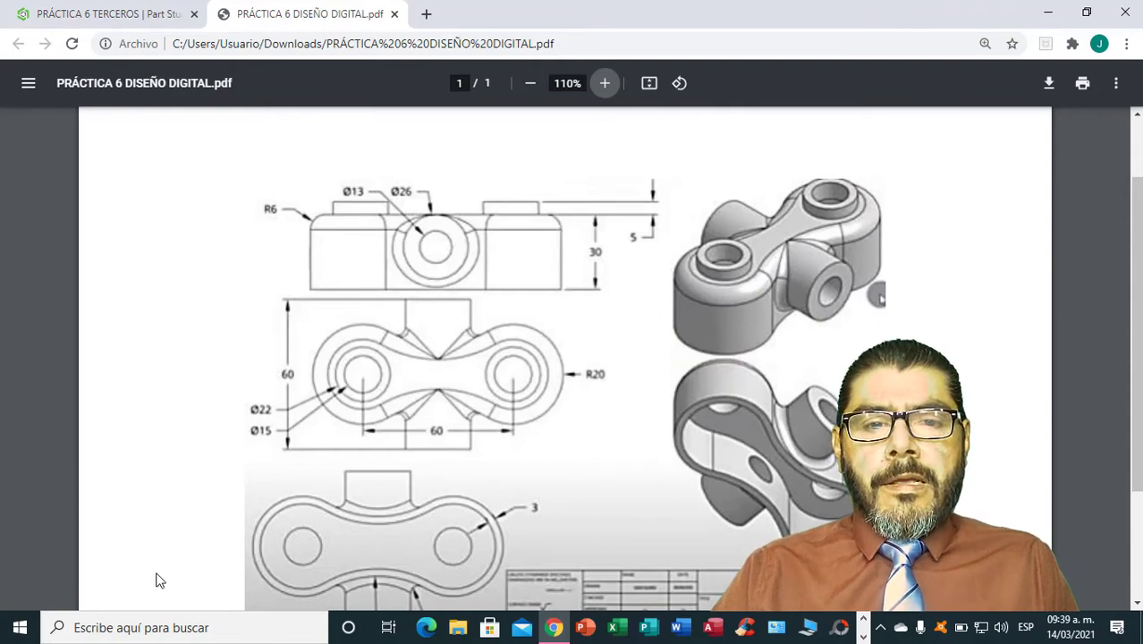
scroll(328, 523, "down", 1)
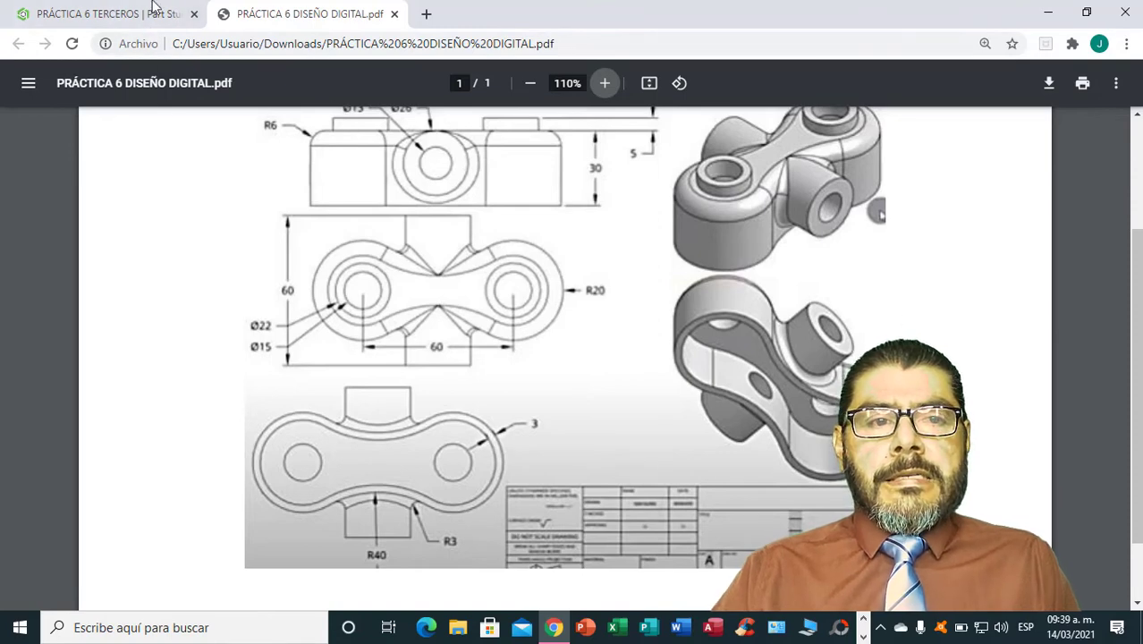
left_click(124, 15)
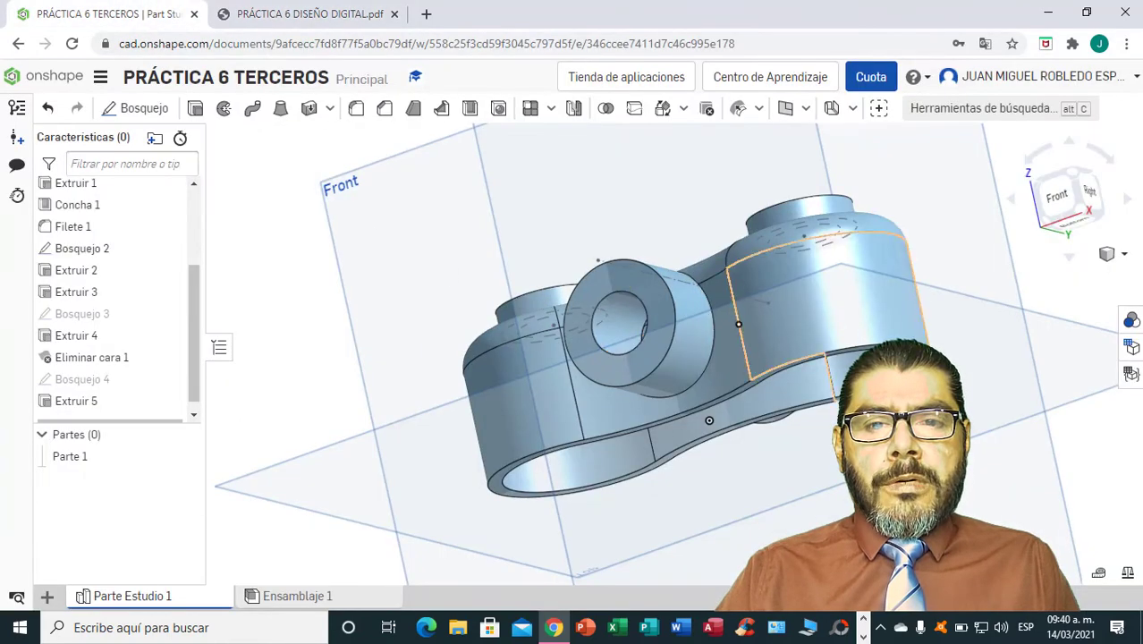
mouse_move(894, 474)
right_mouse_down()
mouse_move(925, 559)
mouse_move(987, 498)
right_mouse_up()
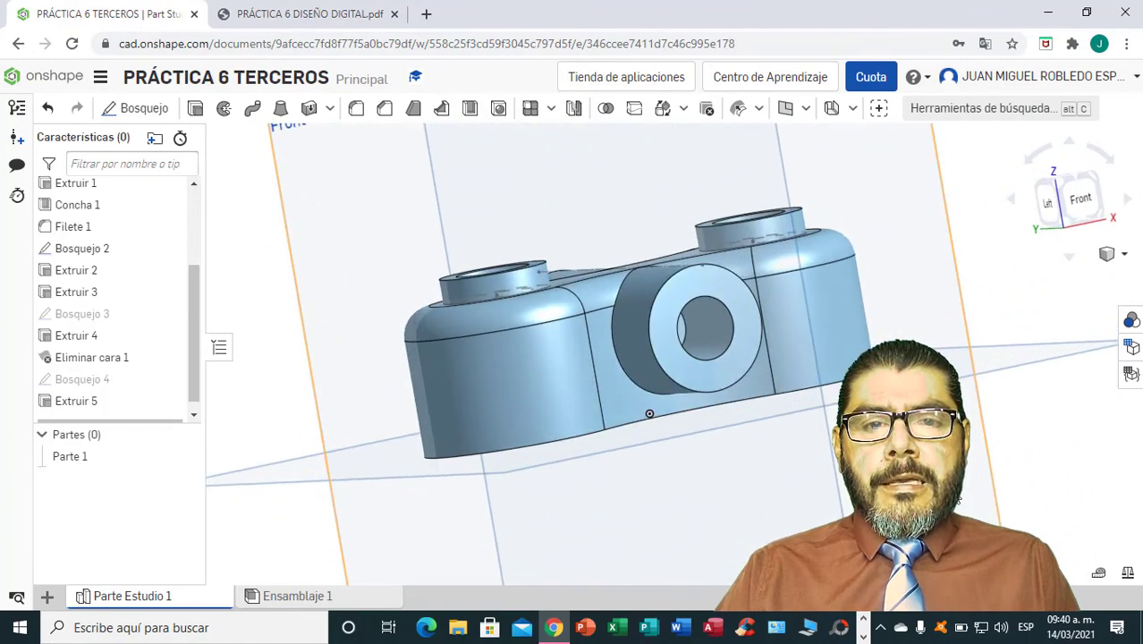
left_click(356, 108)
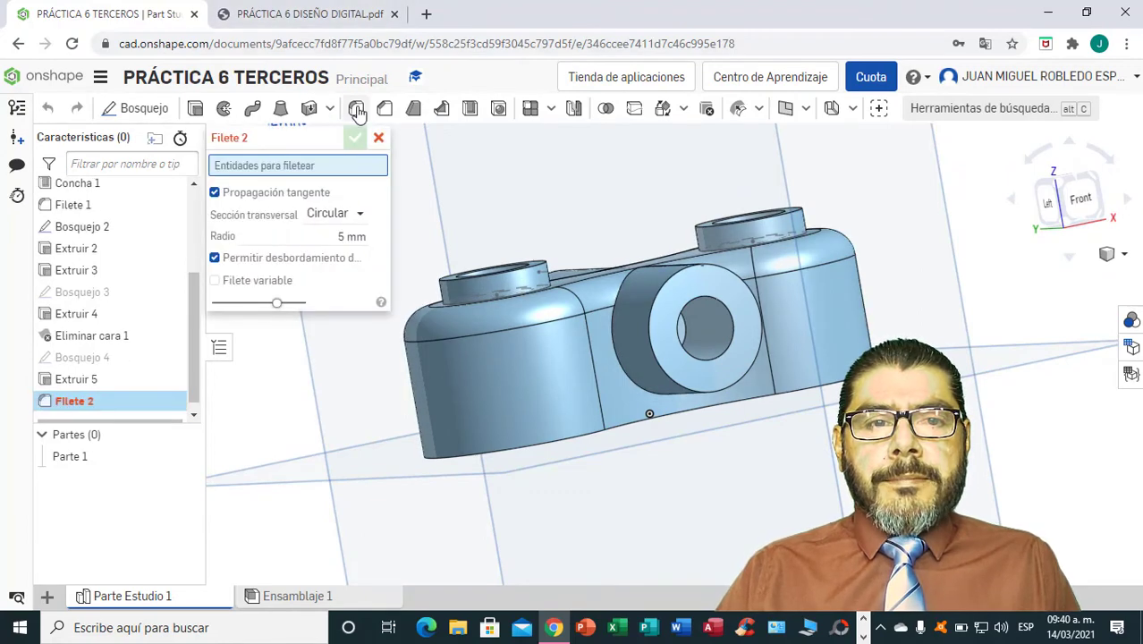
left_click(357, 235)
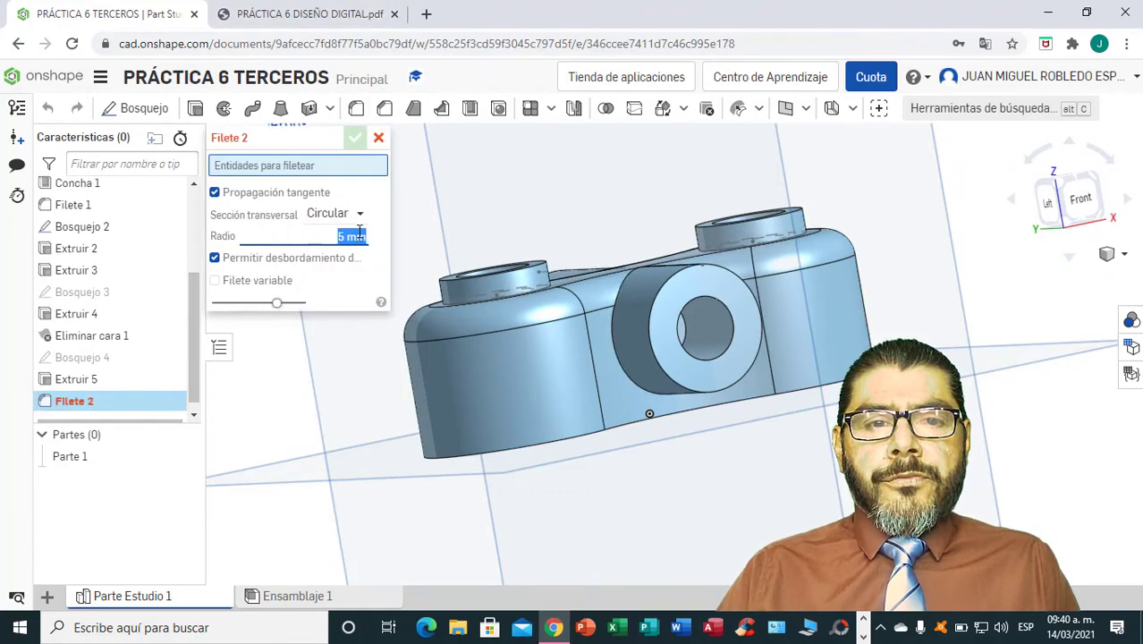
key("BackSpace")
type("3")
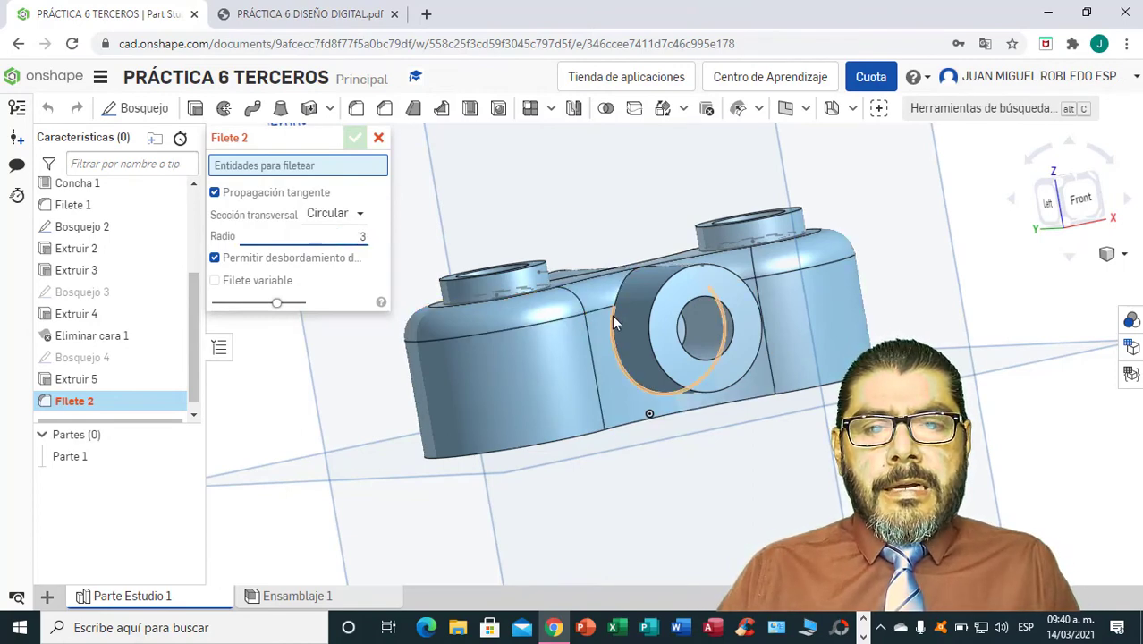
left_click(612, 315)
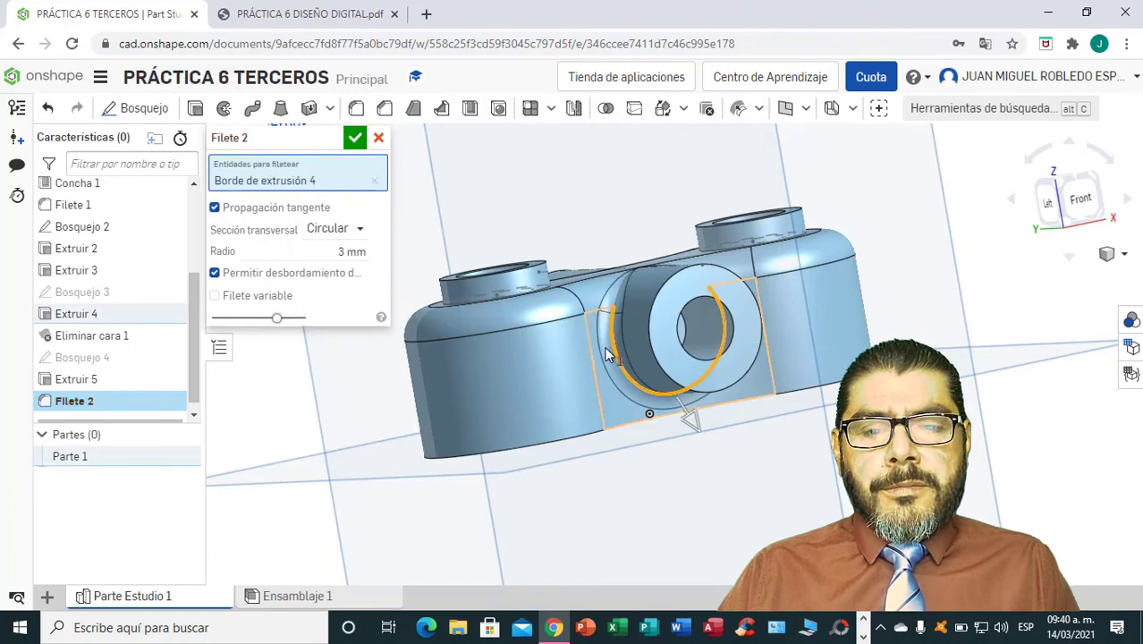
left_click(354, 136)
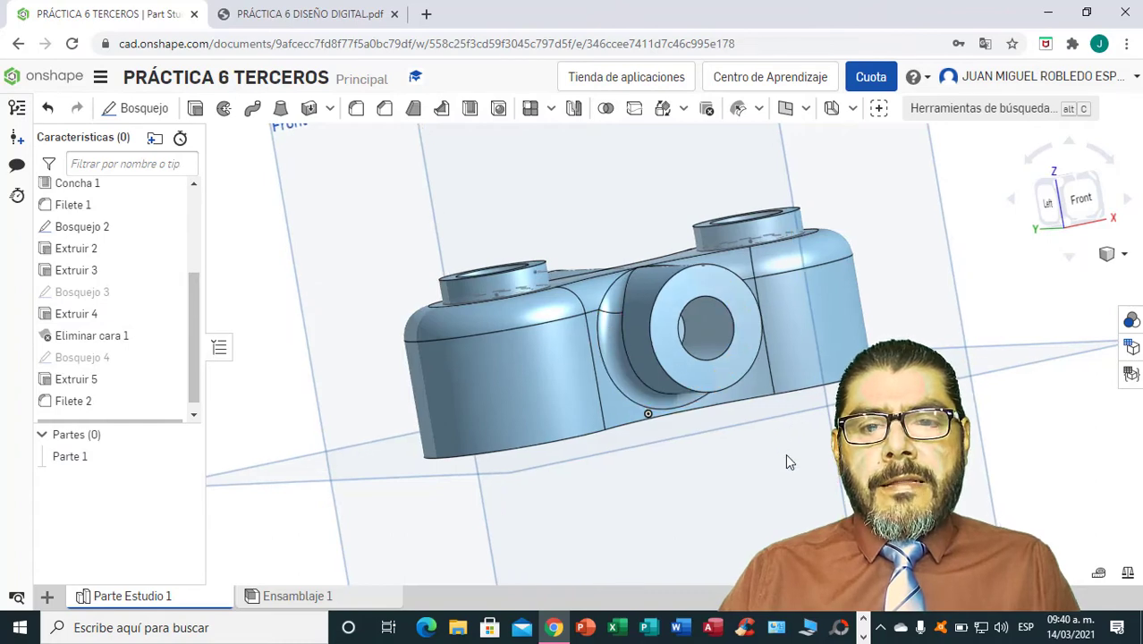
Apply a 3 mm fillet to the edge where the cross cylinder's rear end meets the body.
mouse_move(786, 456)
right_mouse_down()
mouse_move(787, 466)
mouse_move(774, 460)
right_mouse_up()
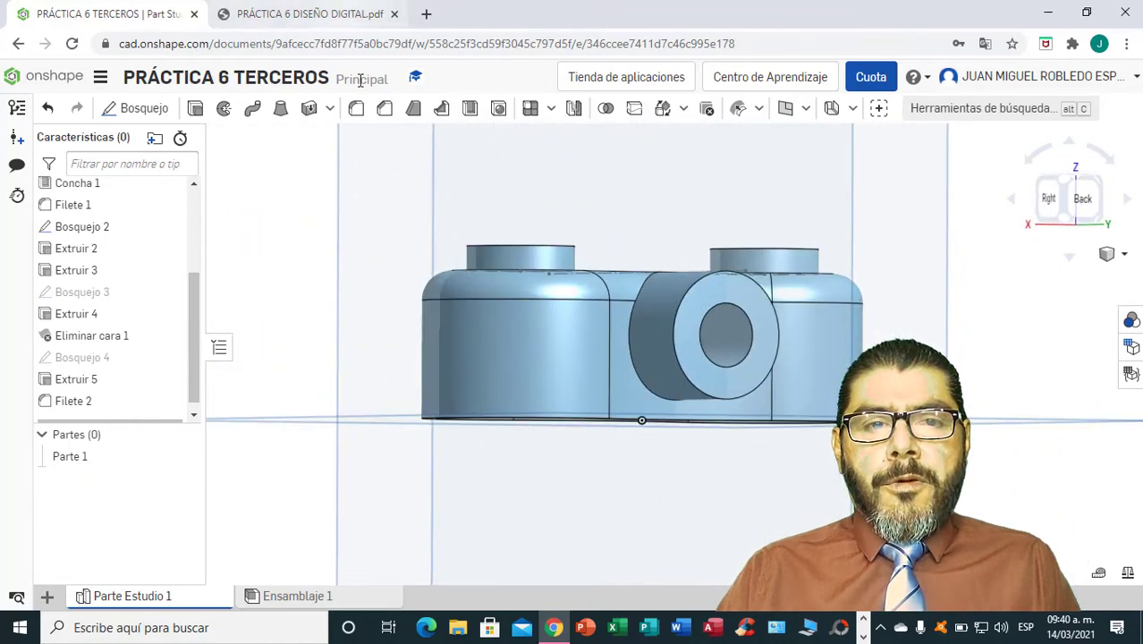
left_click(356, 109)
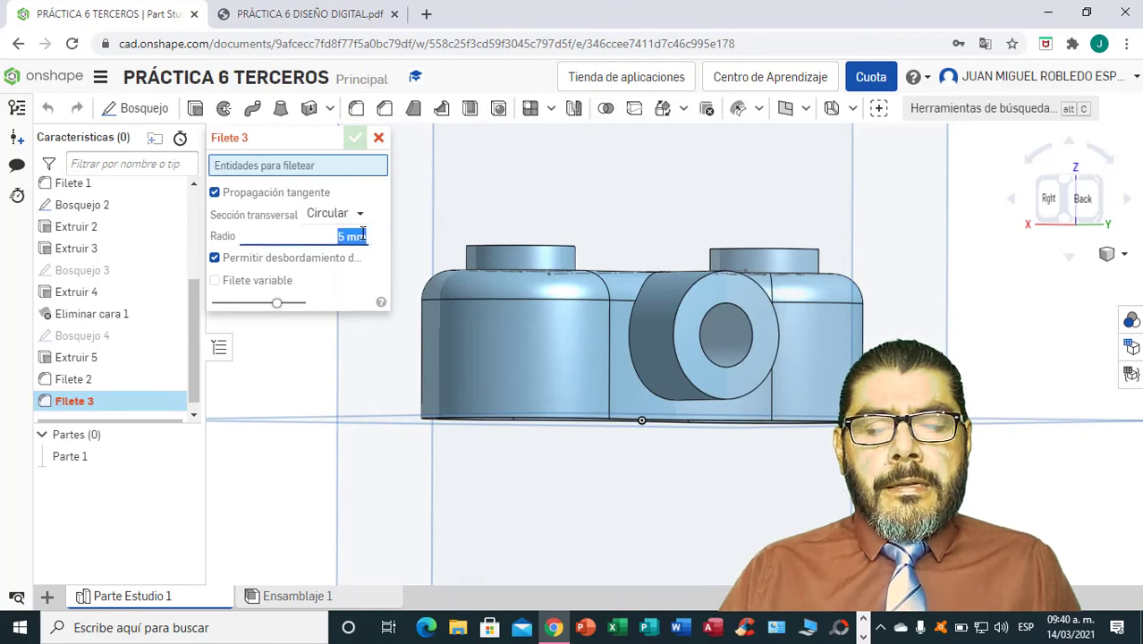
key("BackSpace")
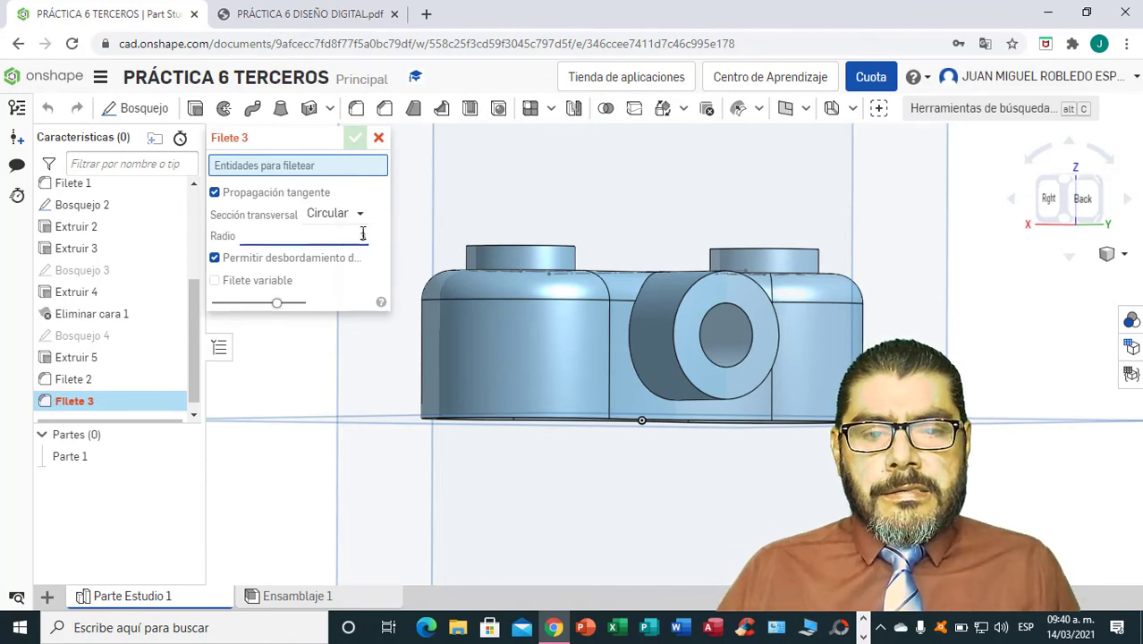
type("3")
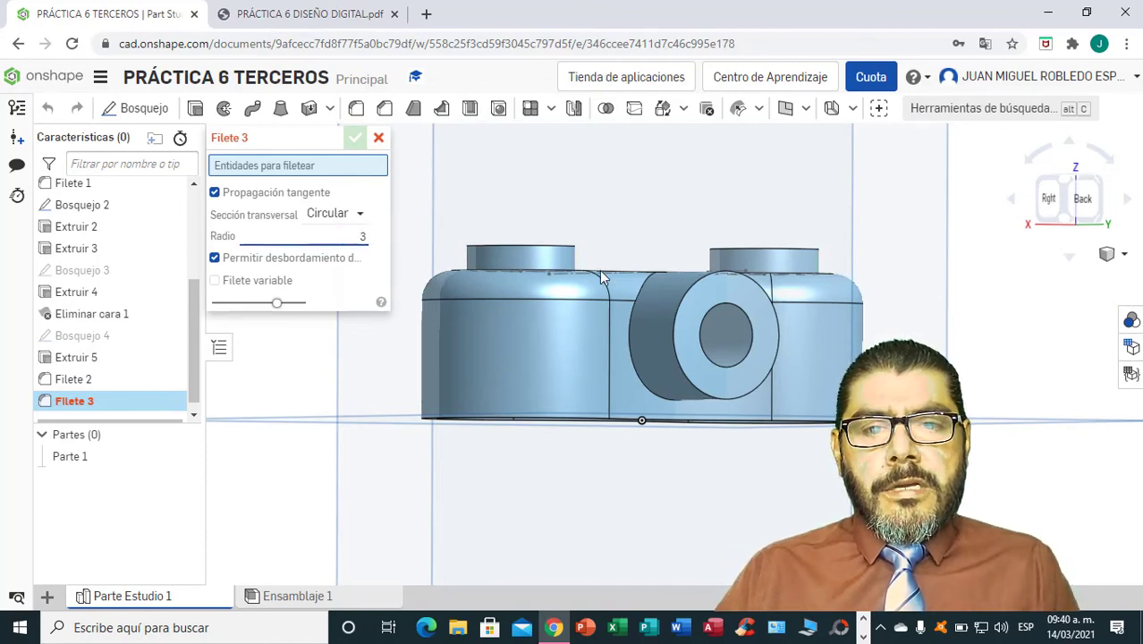
left_click(629, 338)
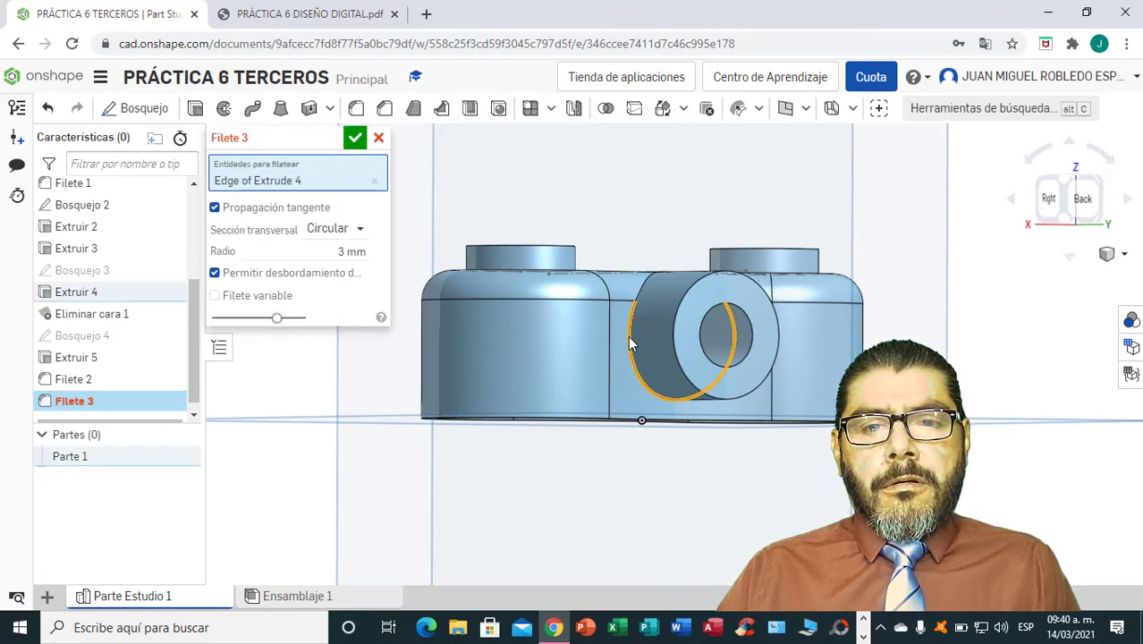
left_click(355, 137)
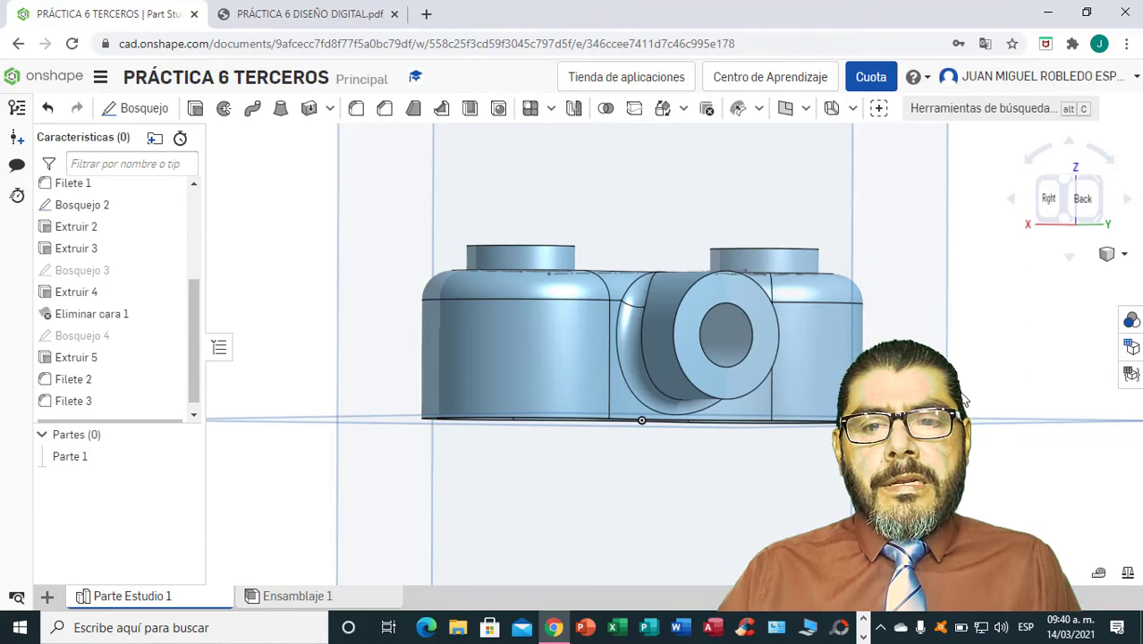
Hide the default planes Cima, Parte delantera and Correcto, and inspect the part from the front, back and underside.
right_click_drag(964, 400, 908, 425)
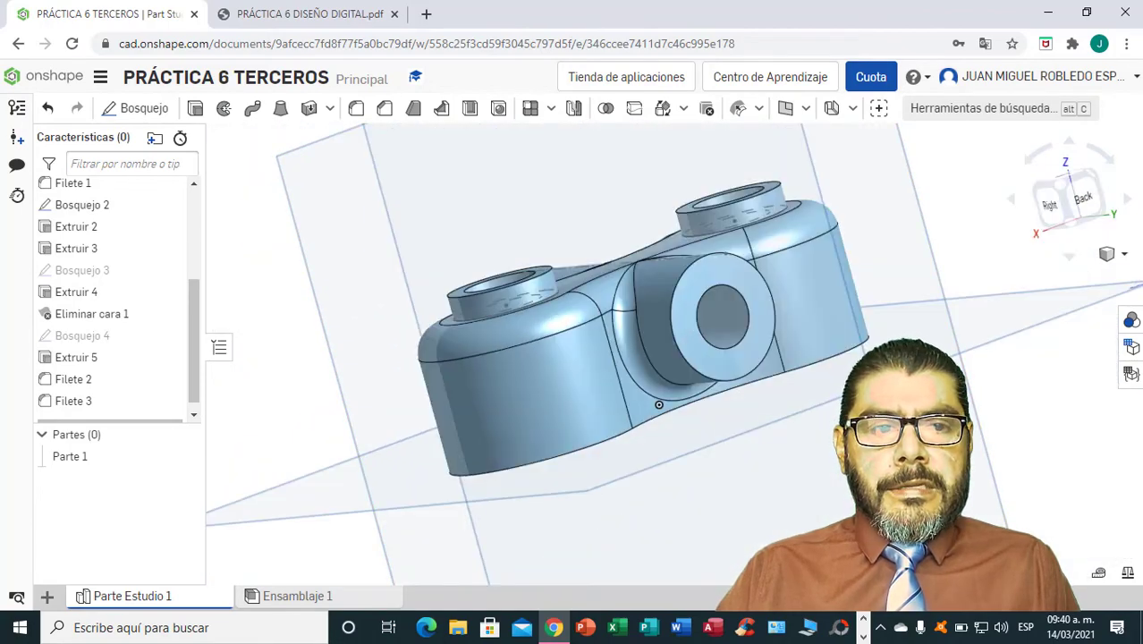
left_click_drag(196, 310, 193, 230)
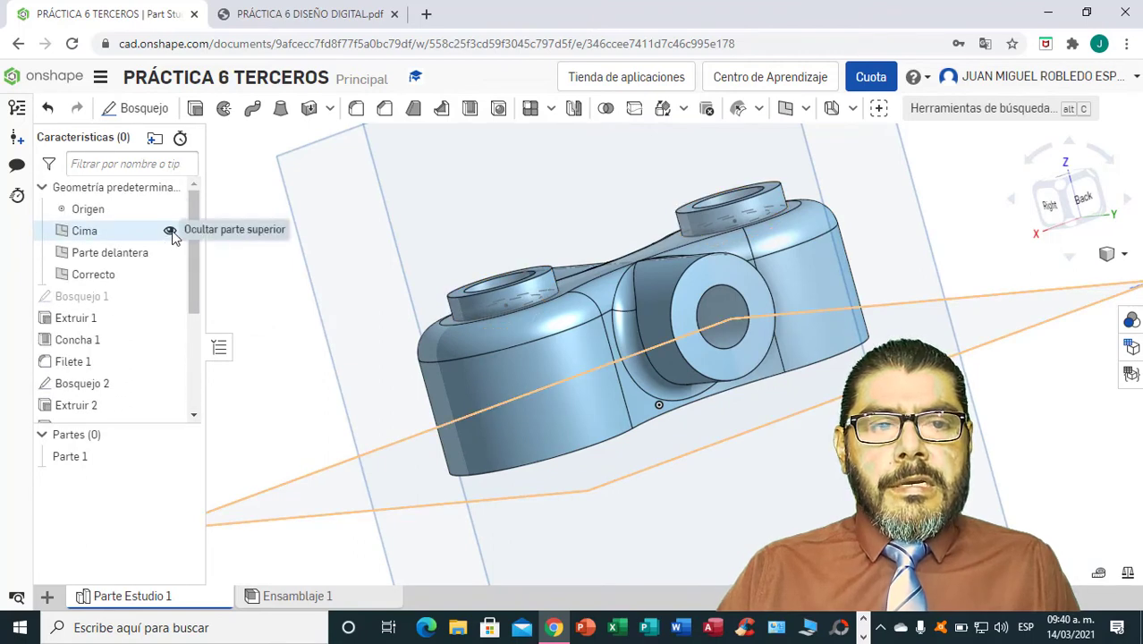
left_click(170, 230)
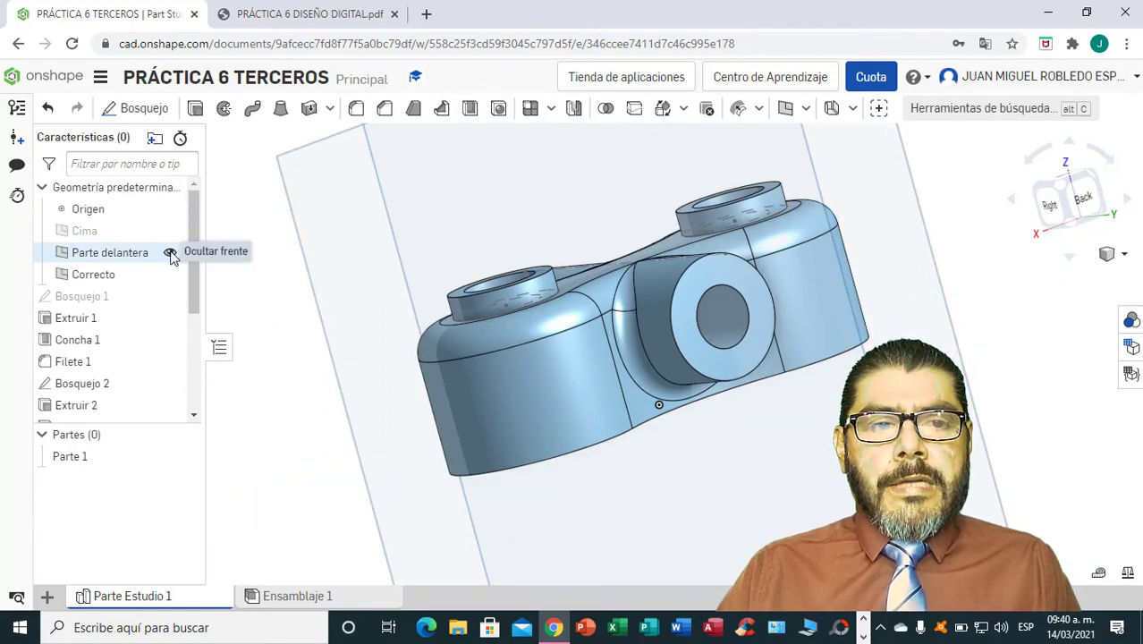
left_click(170, 253)
left_click(169, 274)
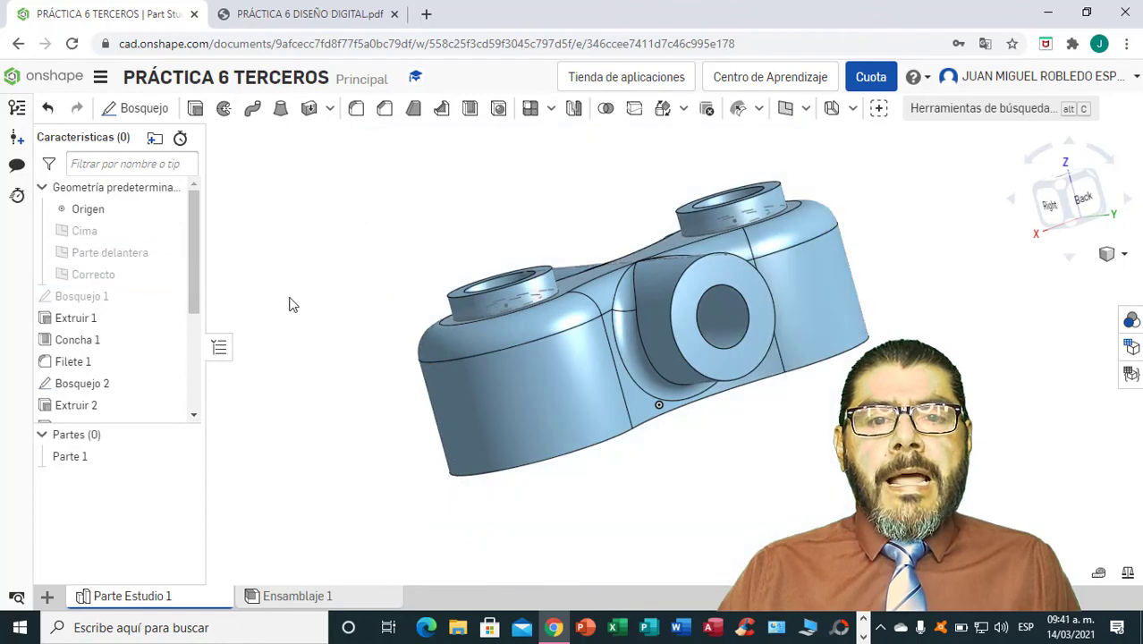
key("shift+1")
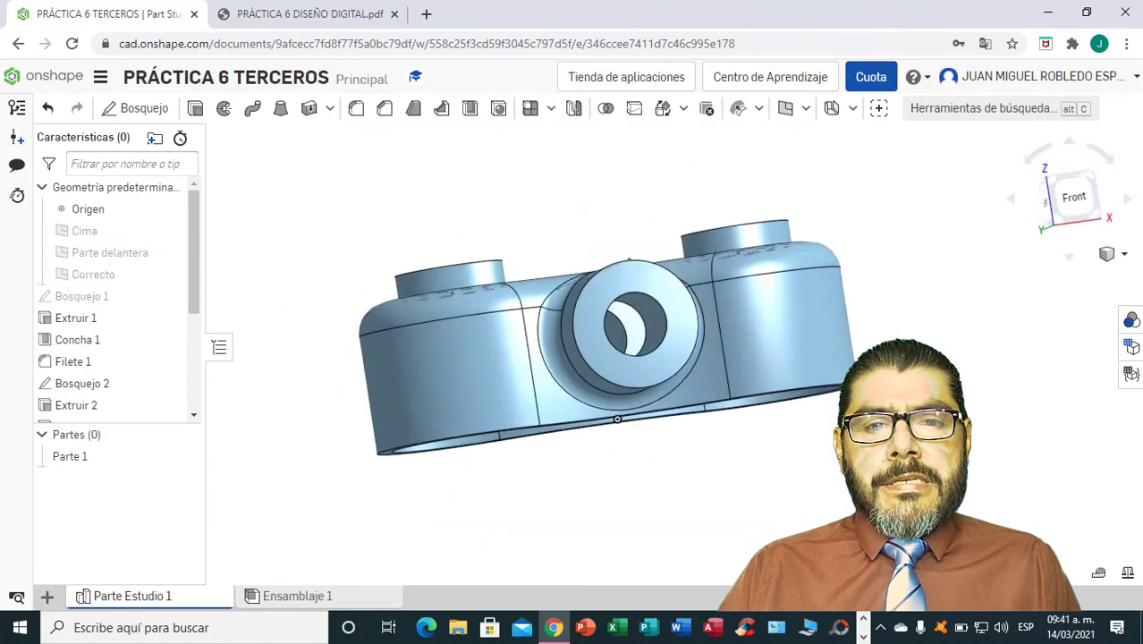
right_click_drag(617, 349, 384, 349)
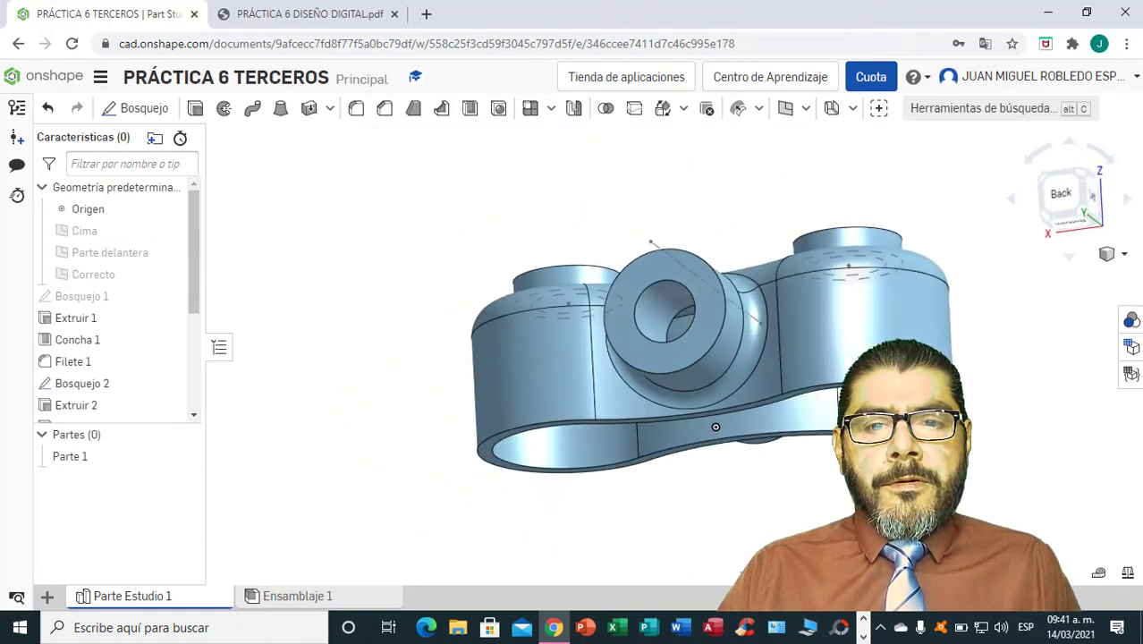
right_click_drag(715, 427, 578, 437)
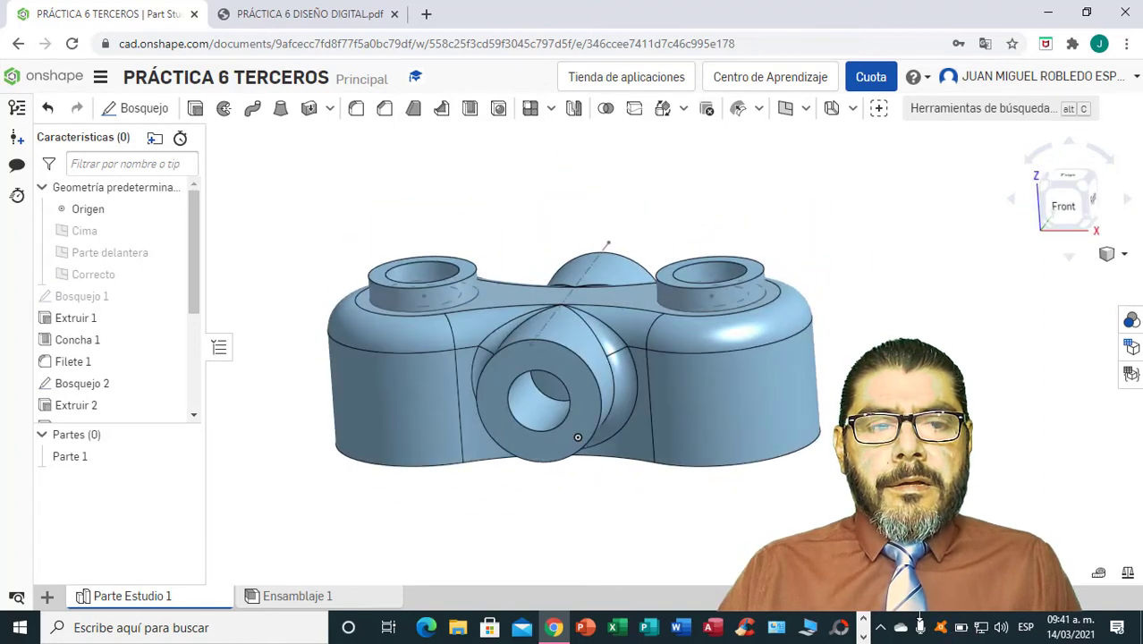
right_click_drag(919, 617, 919, 615)
Change the appearance of Parte 1 to dark teal (#0C786F) and view the coloured part from above.
right_click(77, 460)
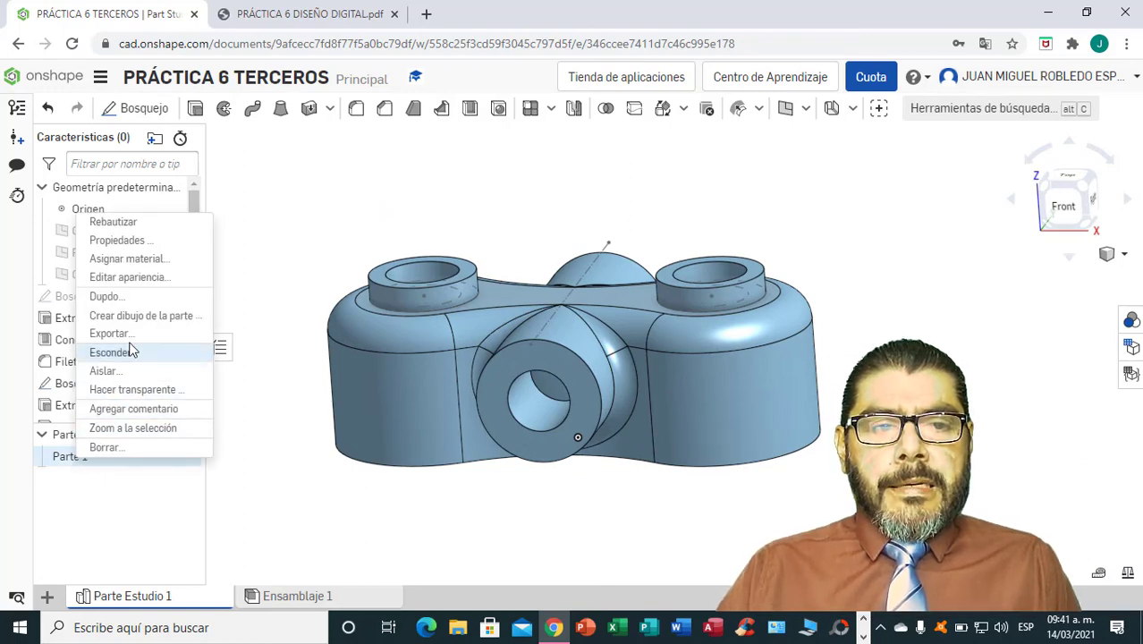
left_click(148, 279)
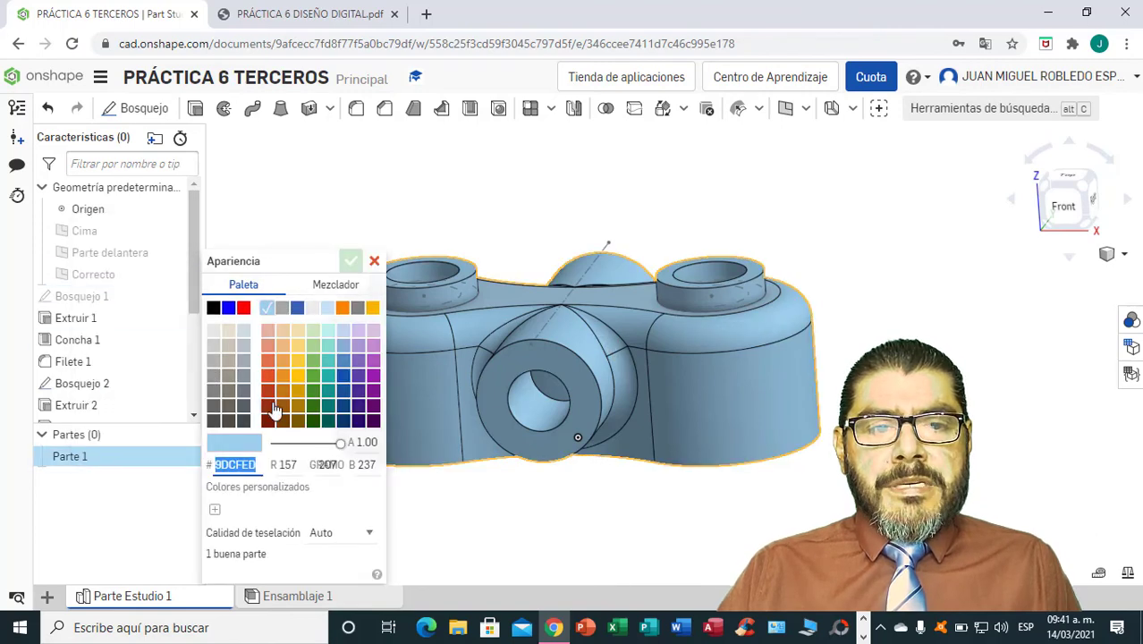
left_click(357, 408)
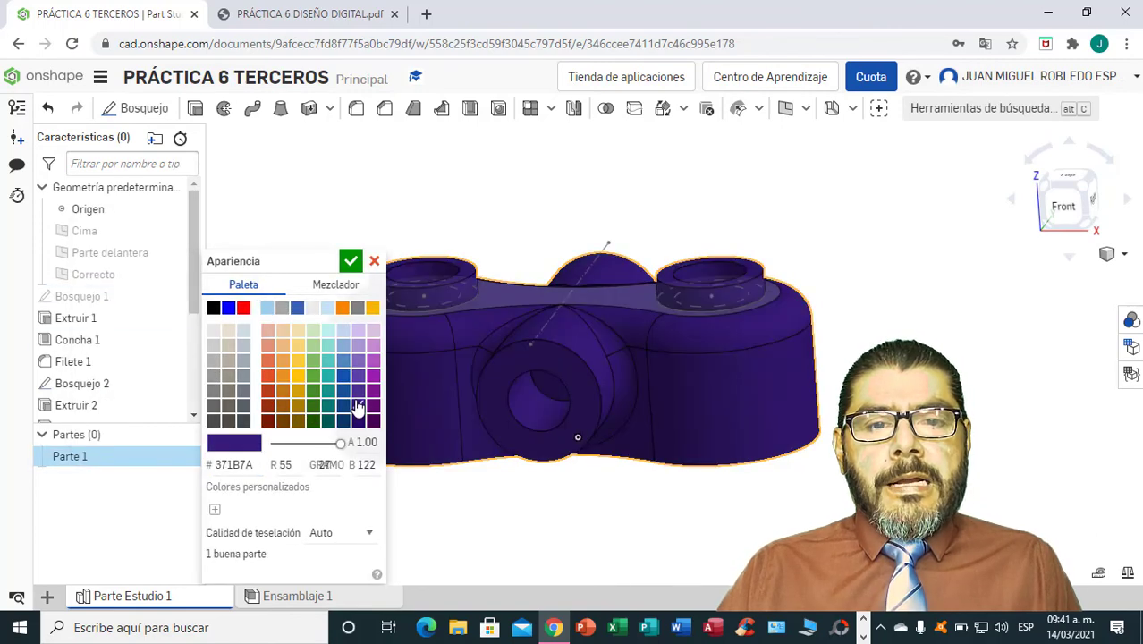
left_click(342, 392)
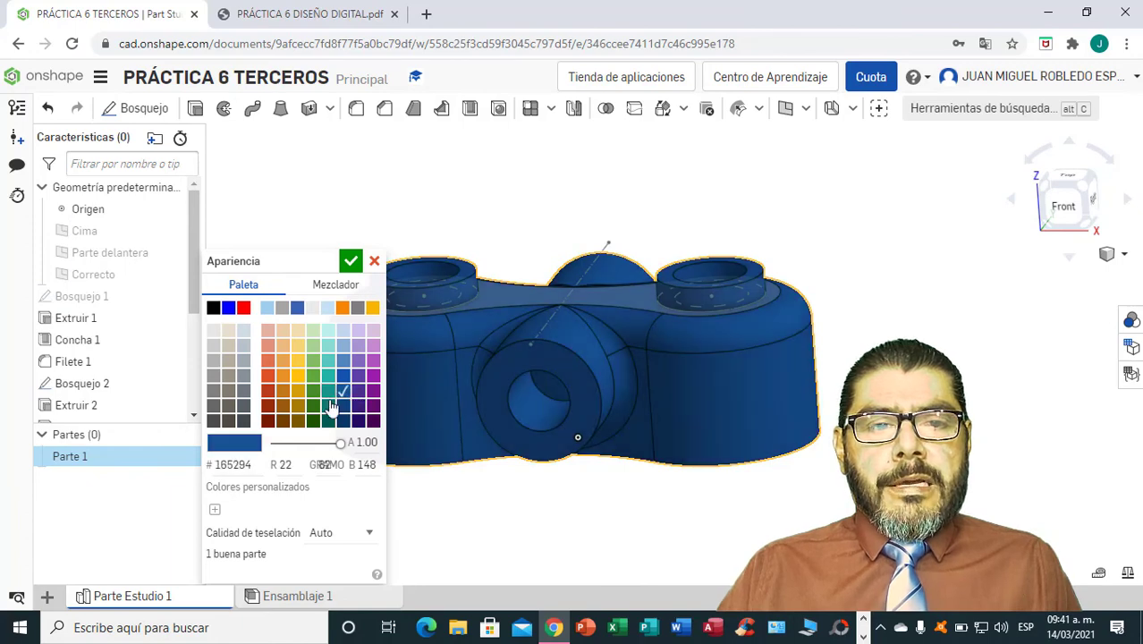
left_click(328, 405)
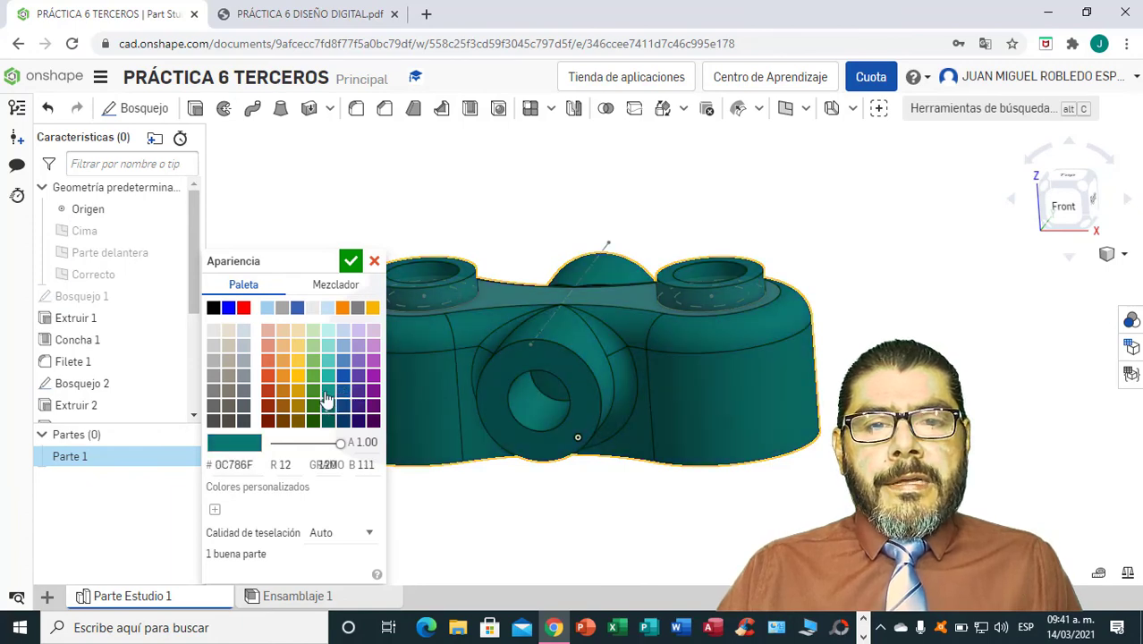
left_click(349, 263)
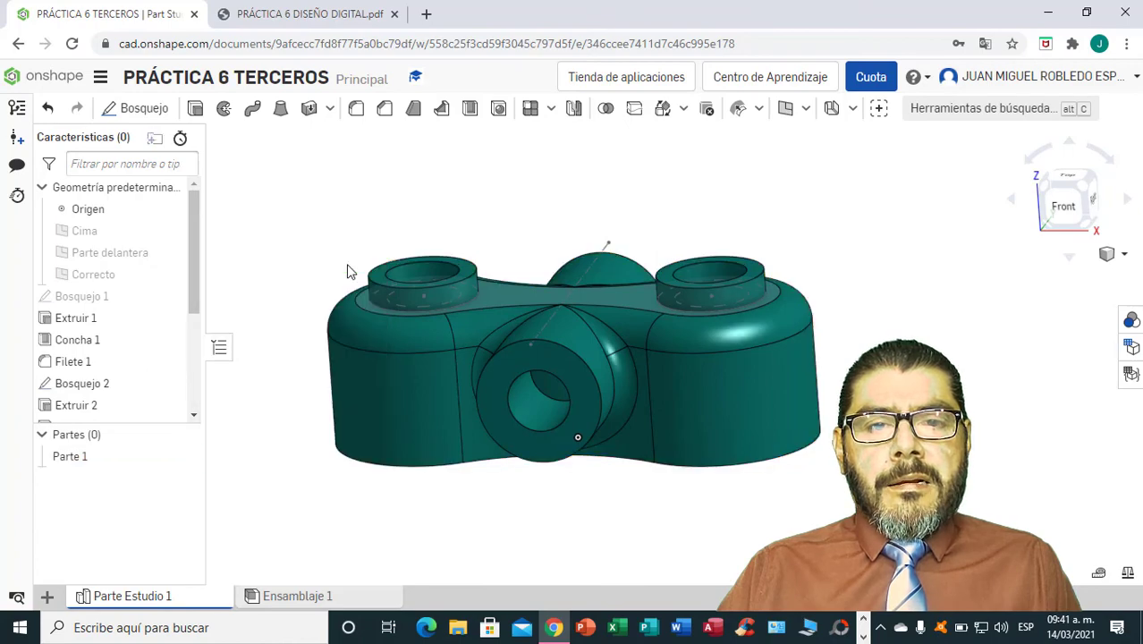
right_click_drag(833, 498, 848, 325)
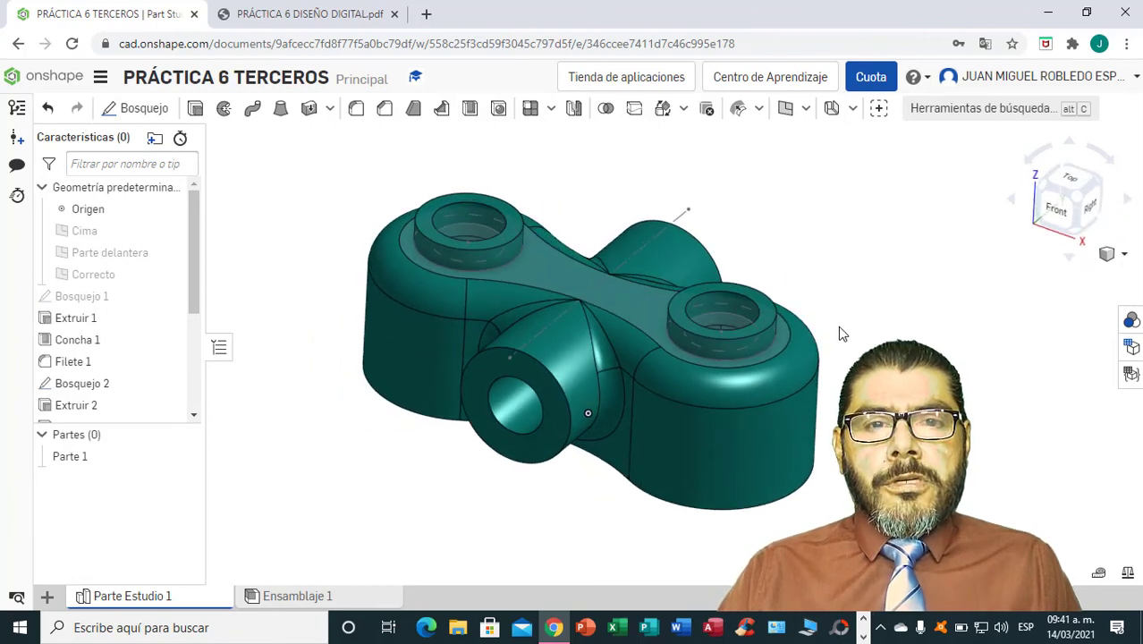